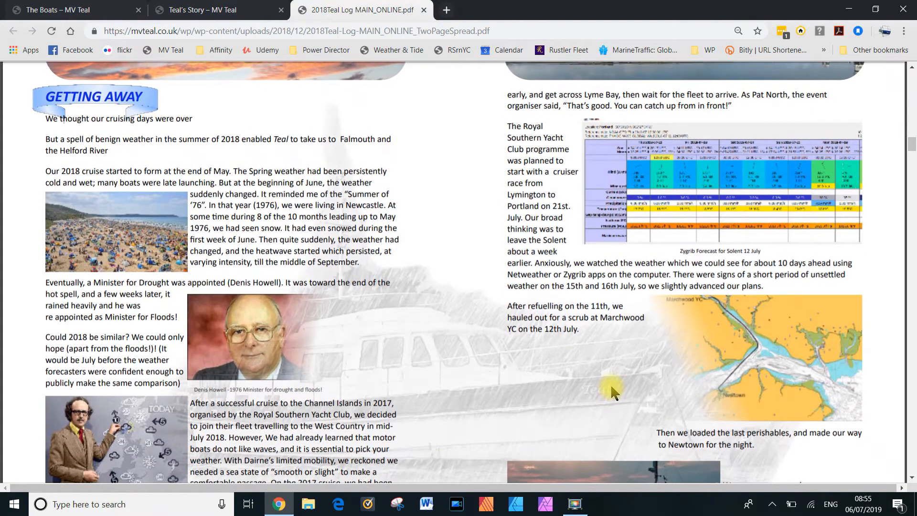
- Examine the layout of text, photos and charts in the 2018 Teal Log PDF from "Getting Away" through "Tuesday 24th July"
{"action": "scroll", "coordinate": [612, 387], "scroll_direction": "down", "scroll_amount": 5}
{"action": "scroll", "coordinate": [611, 389], "scroll_direction": "down", "scroll_amount": 7}
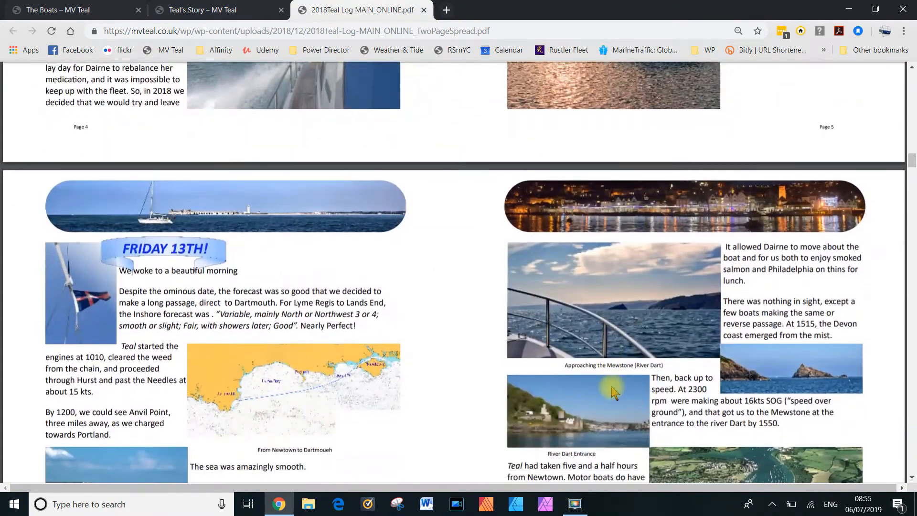
{"action": "scroll", "coordinate": [613, 392], "scroll_direction": "down", "scroll_amount": 1}
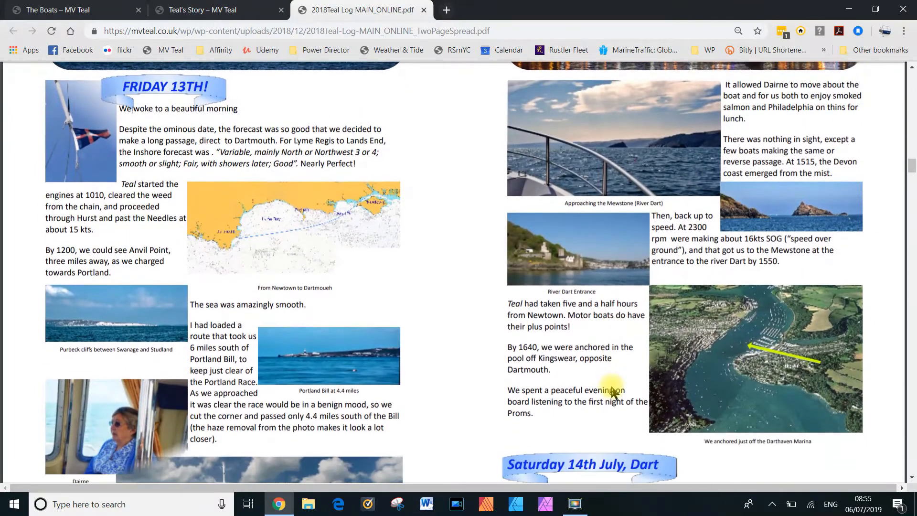
{"action": "scroll", "coordinate": [613, 393], "scroll_direction": "down", "scroll_amount": 10}
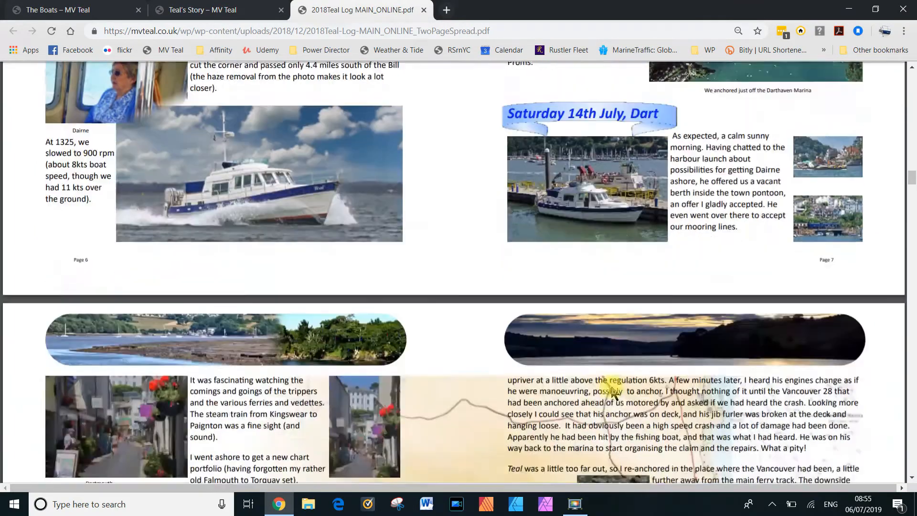
{"action": "scroll", "coordinate": [613, 393], "scroll_direction": "down", "scroll_amount": 3}
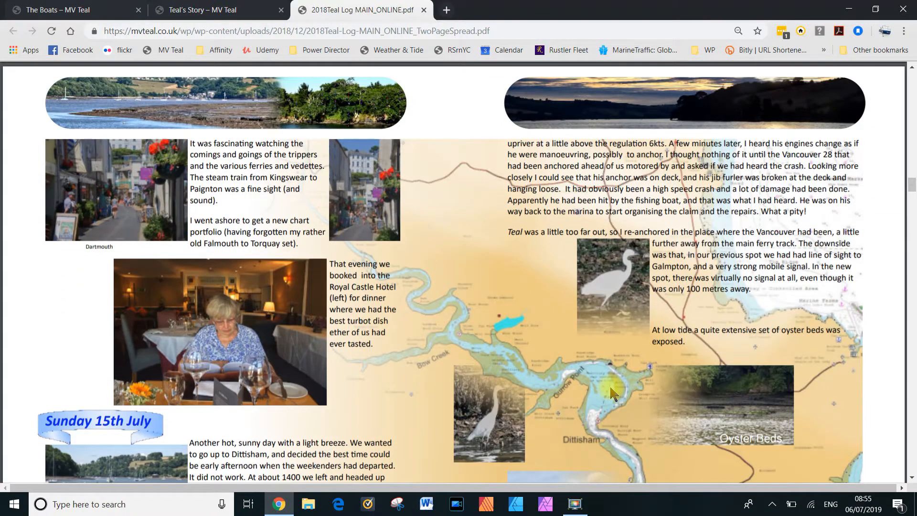
{"action": "scroll", "coordinate": [613, 394], "scroll_direction": "down", "scroll_amount": 10}
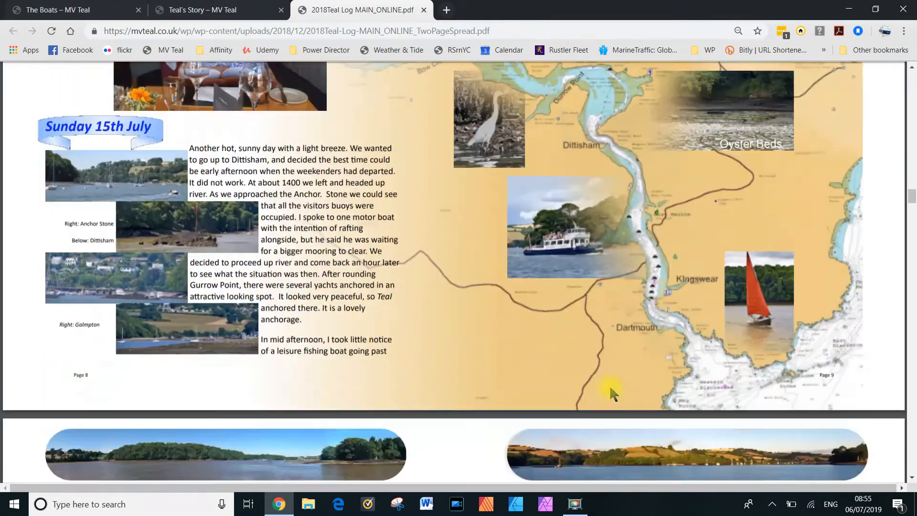
{"action": "scroll", "coordinate": [611, 391], "scroll_direction": "down", "scroll_amount": 4}
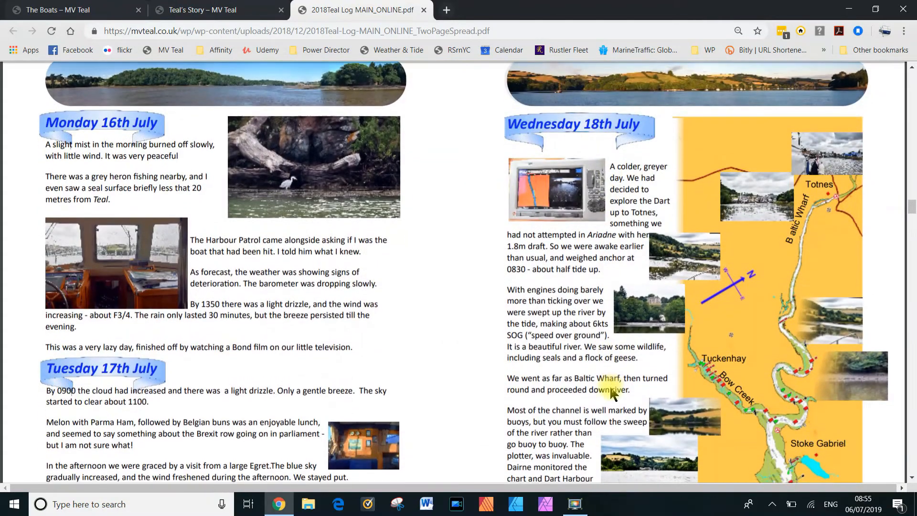
{"action": "scroll", "coordinate": [611, 388], "scroll_direction": "down", "scroll_amount": 8}
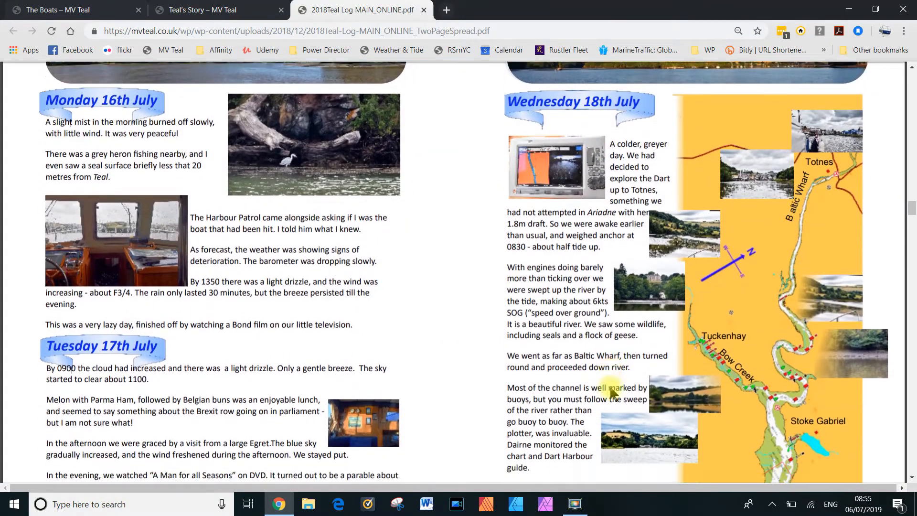
{"action": "scroll", "coordinate": [611, 388], "scroll_direction": "down", "scroll_amount": 6}
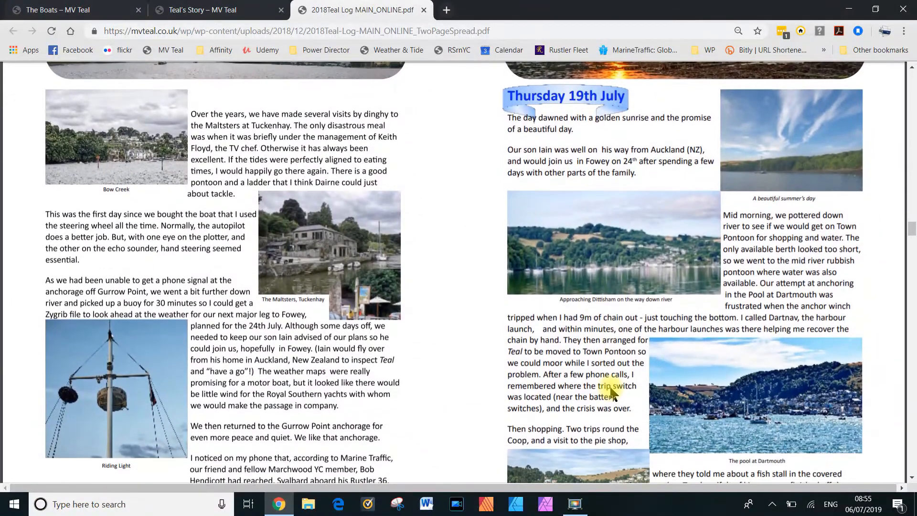
{"action": "scroll", "coordinate": [612, 393], "scroll_direction": "down", "scroll_amount": 3}
{"action": "scroll", "coordinate": [611, 392], "scroll_direction": "down", "scroll_amount": 11}
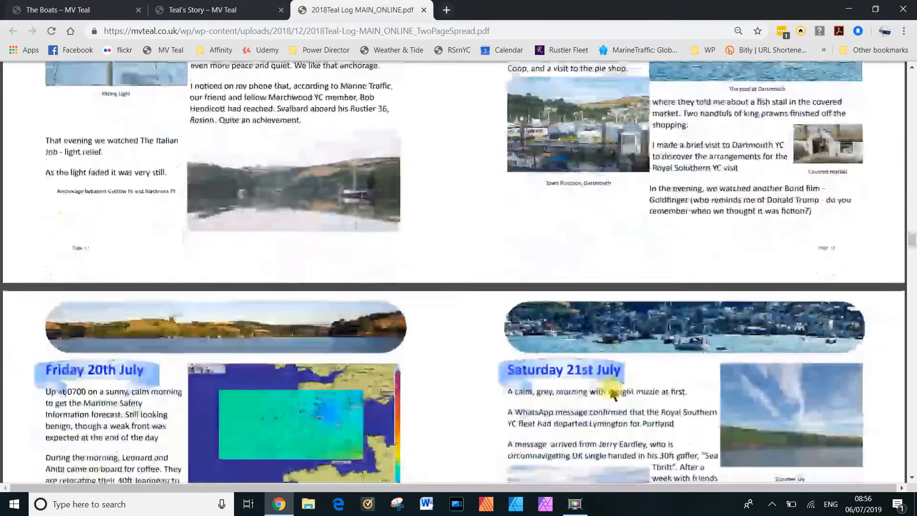
{"action": "scroll", "coordinate": [611, 393], "scroll_direction": "down", "scroll_amount": 1}
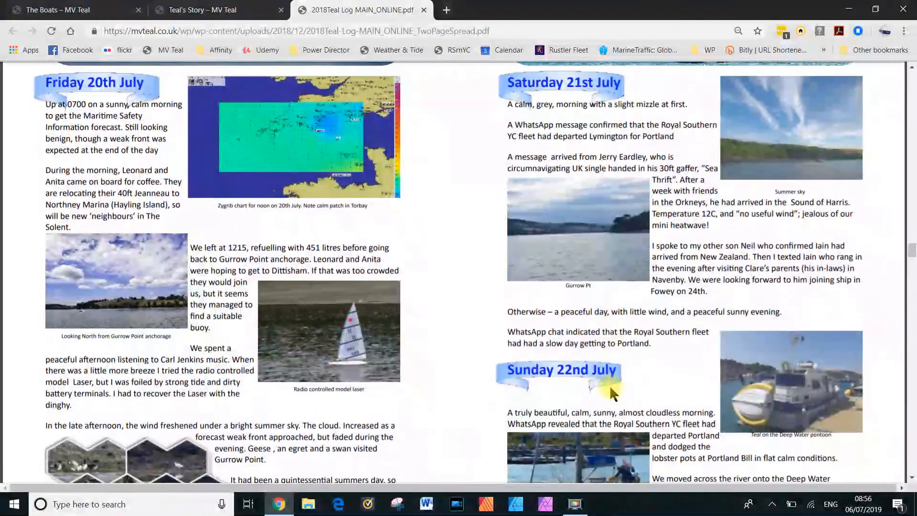
{"action": "scroll", "coordinate": [610, 385], "scroll_direction": "up", "scroll_amount": 1}
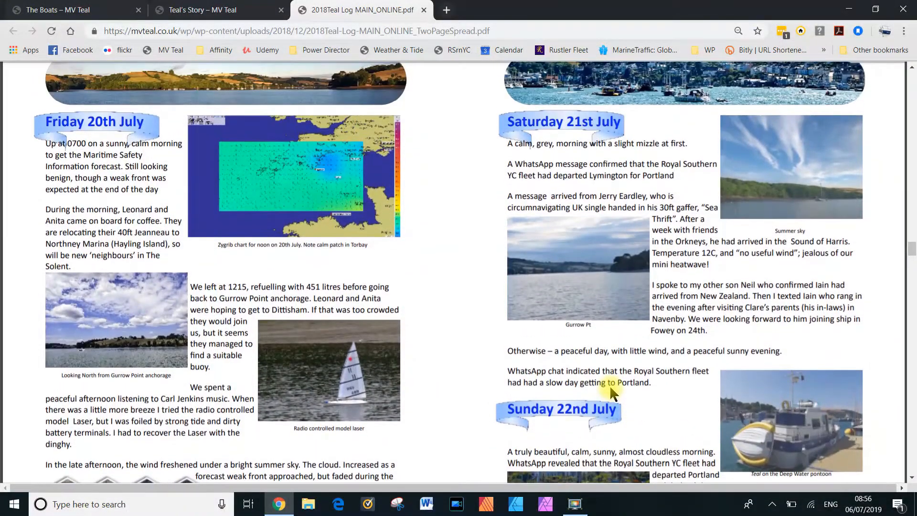
{"action": "scroll", "coordinate": [612, 392], "scroll_direction": "down", "scroll_amount": 13}
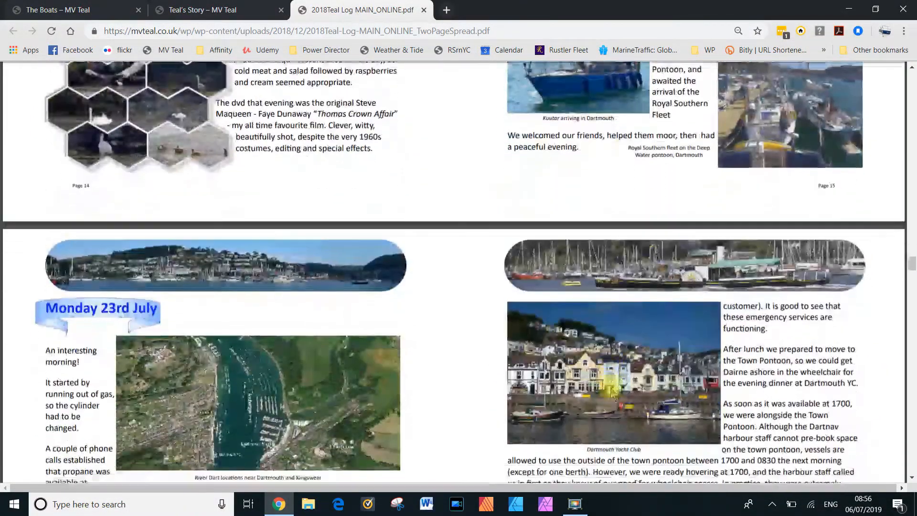
{"action": "scroll", "coordinate": [611, 390], "scroll_direction": "down", "scroll_amount": 4}
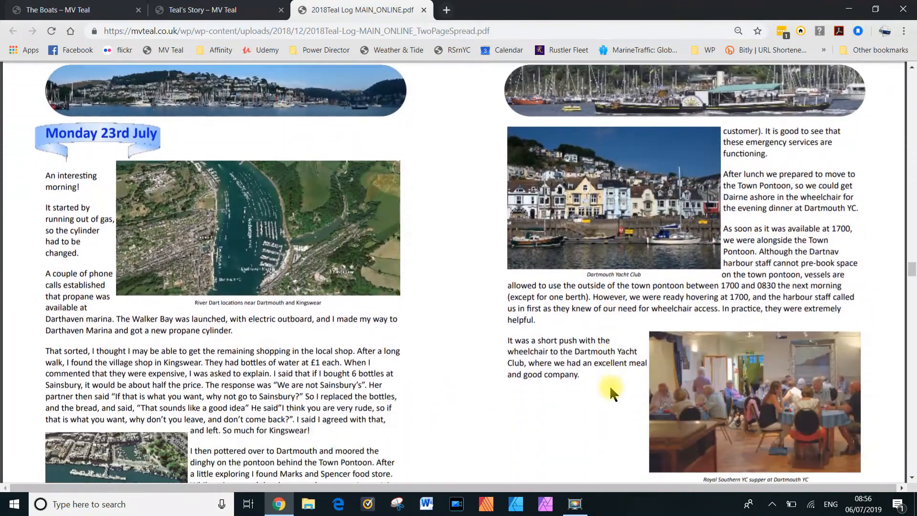
{"action": "scroll", "coordinate": [609, 385], "scroll_direction": "down", "scroll_amount": 1}
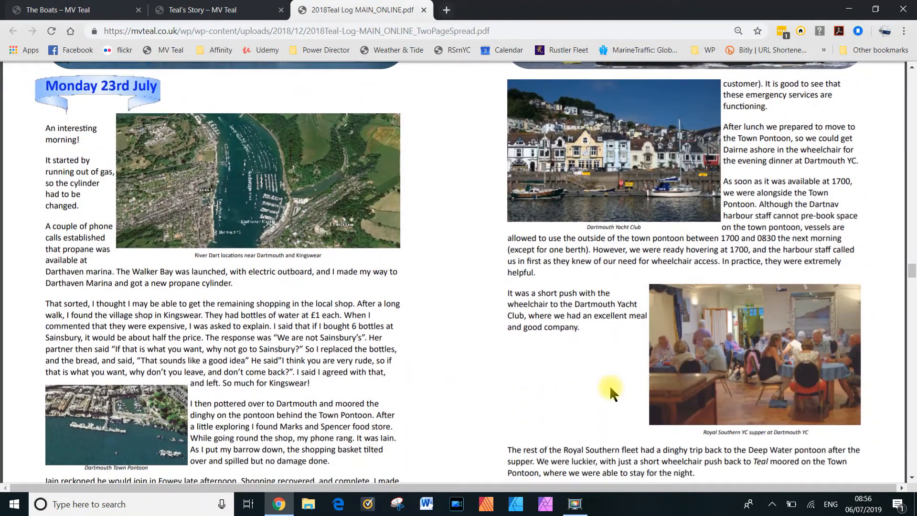
{"action": "scroll", "coordinate": [610, 385], "scroll_direction": "down", "scroll_amount": 12}
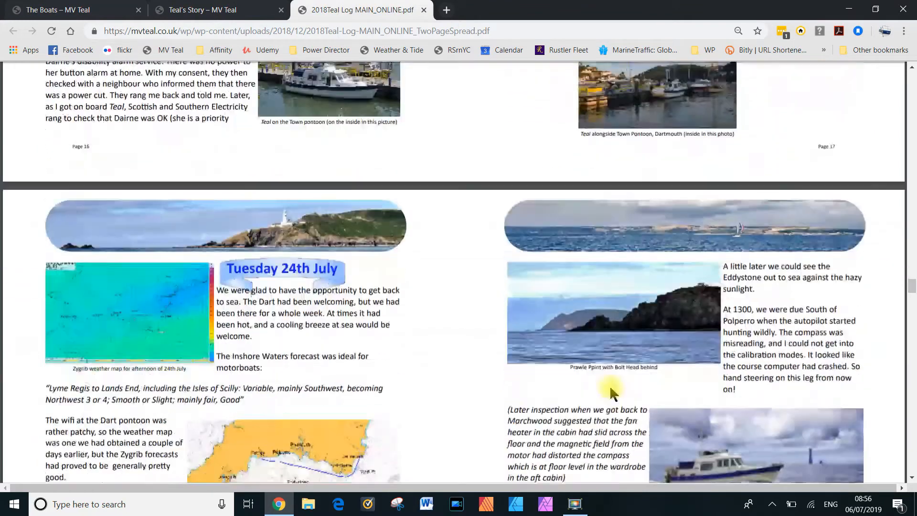
{"action": "scroll", "coordinate": [615, 394], "scroll_direction": "down", "scroll_amount": 3}
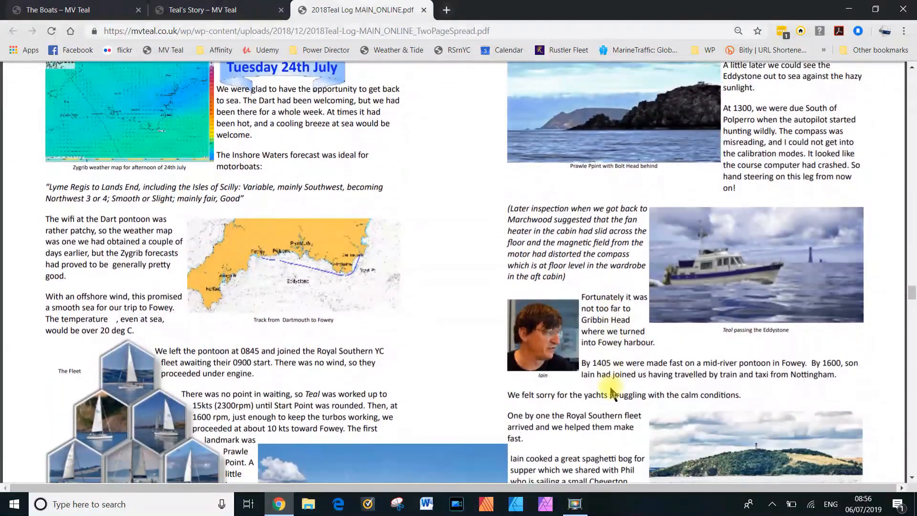
{"action": "scroll", "coordinate": [611, 388], "scroll_direction": "down", "scroll_amount": 1}
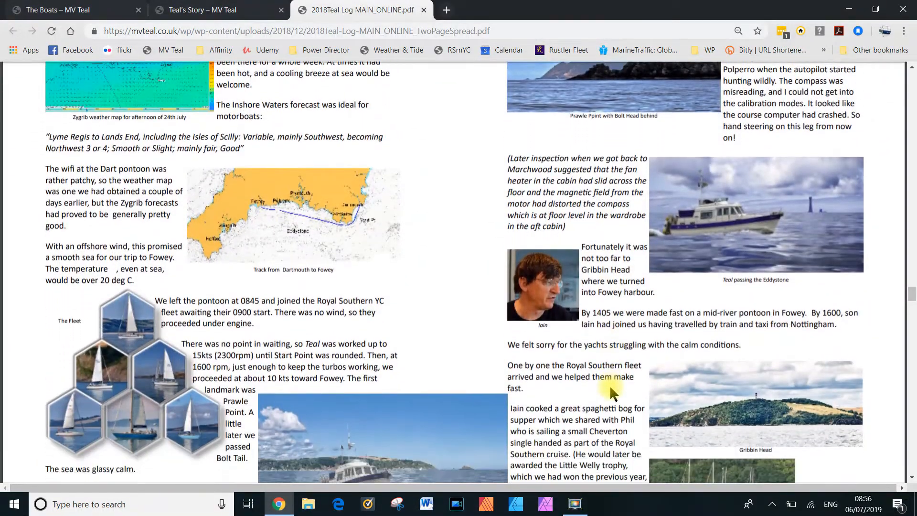
{"action": "scroll", "coordinate": [610, 385], "scroll_direction": "up", "scroll_amount": 1}
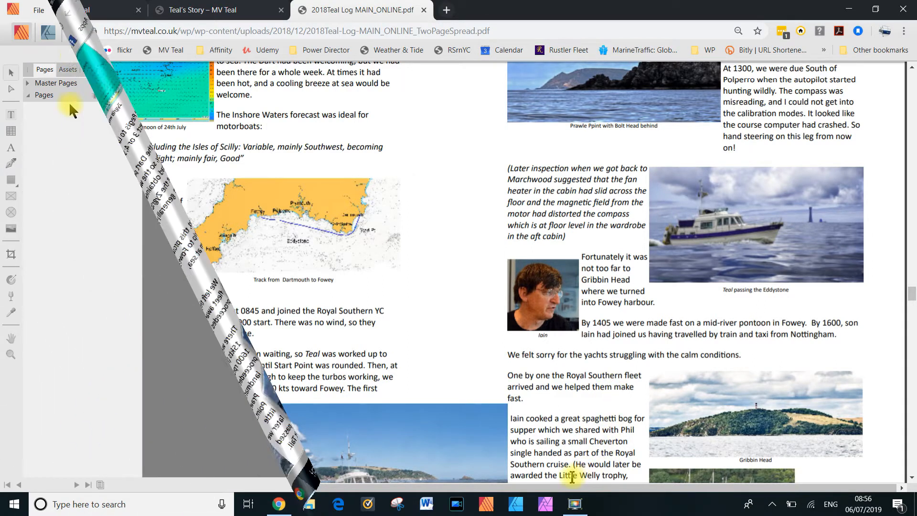
- In Affinity Publisher, create a one-page press-ready A4 portrait document in millimetres at 300 DPI, with horizontal facing pages starting on the right
{"action": "left_click", "coordinate": [43, 10]}
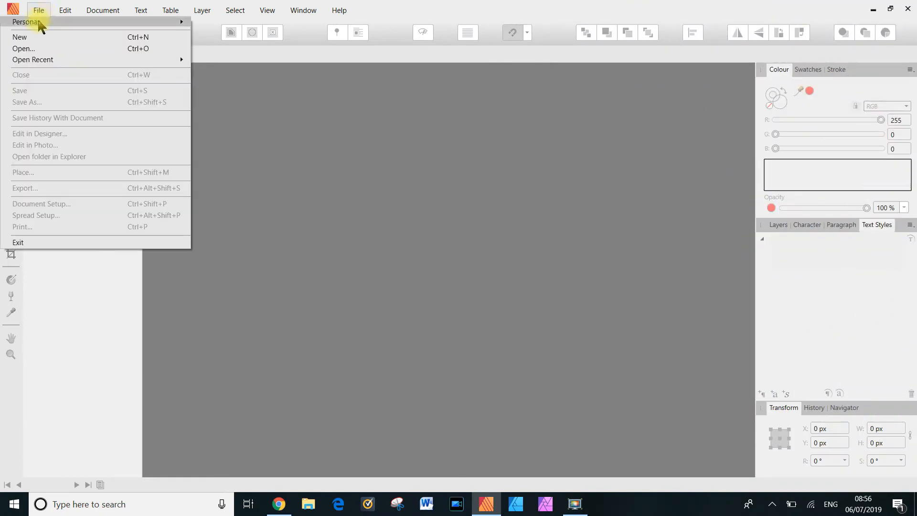
{"action": "left_click", "coordinate": [32, 37]}
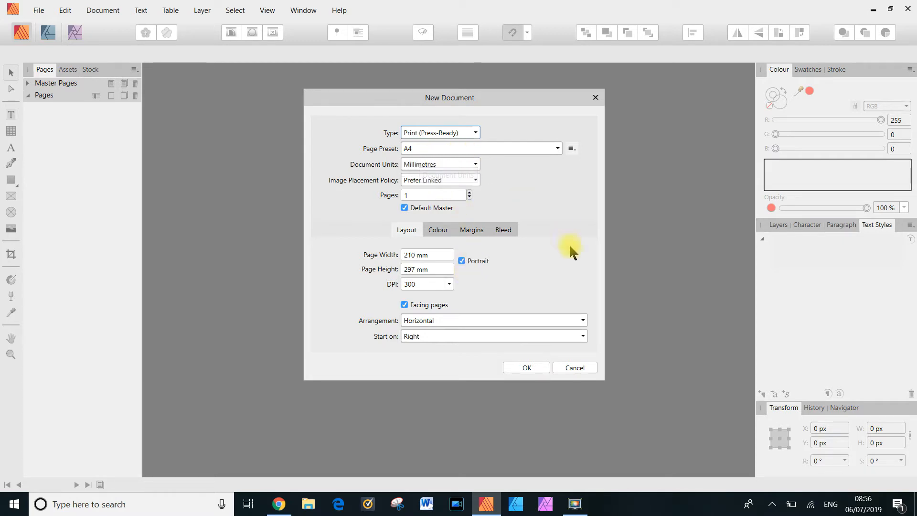
{"action": "left_click", "coordinate": [518, 371]}
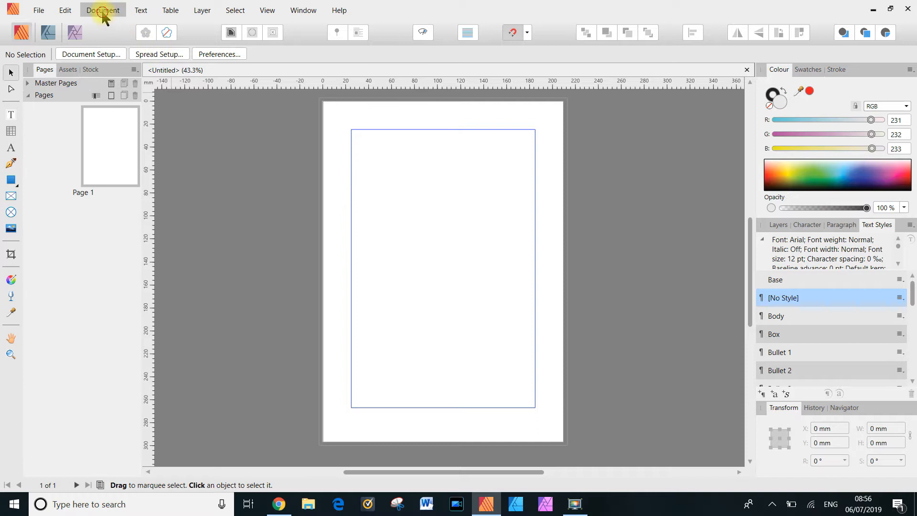
- Review the document setup for units, DPI, image placement policy and facing-pages layout
{"action": "left_click", "coordinate": [38, 10]}
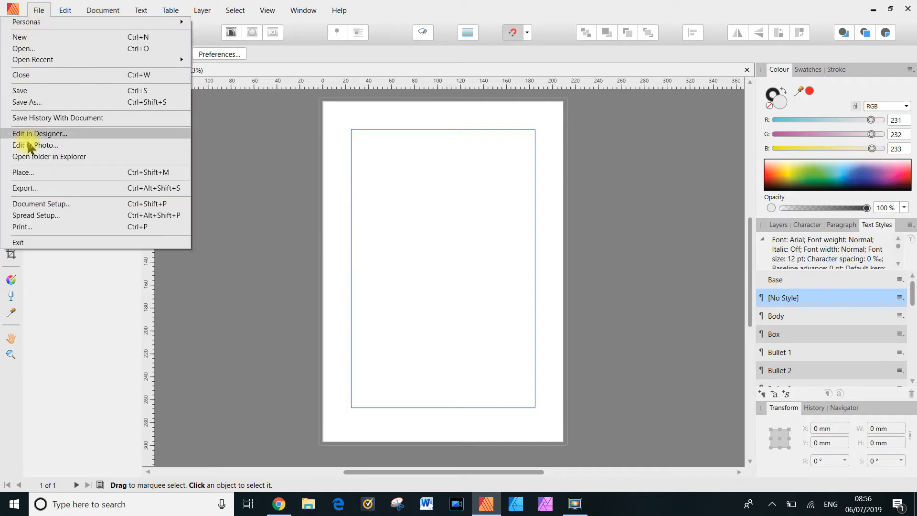
{"action": "left_click", "coordinate": [38, 205]}
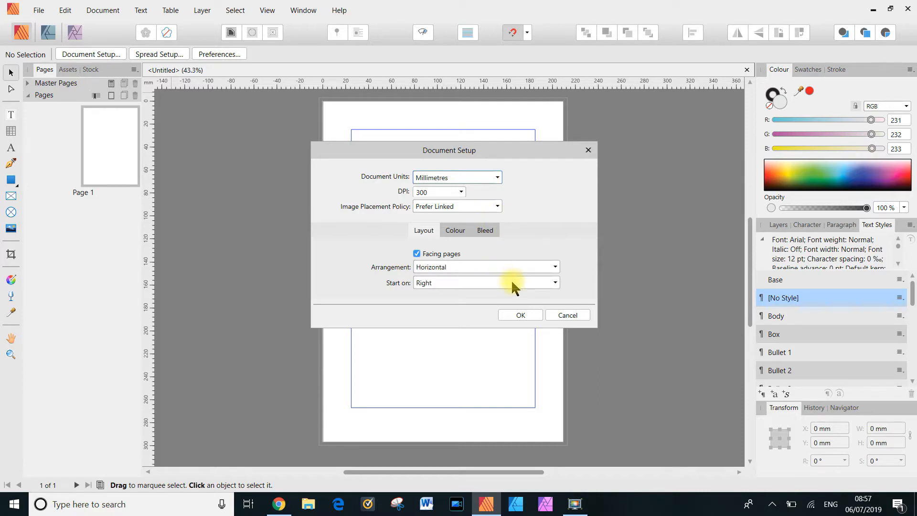
{"action": "left_click", "coordinate": [521, 315]}
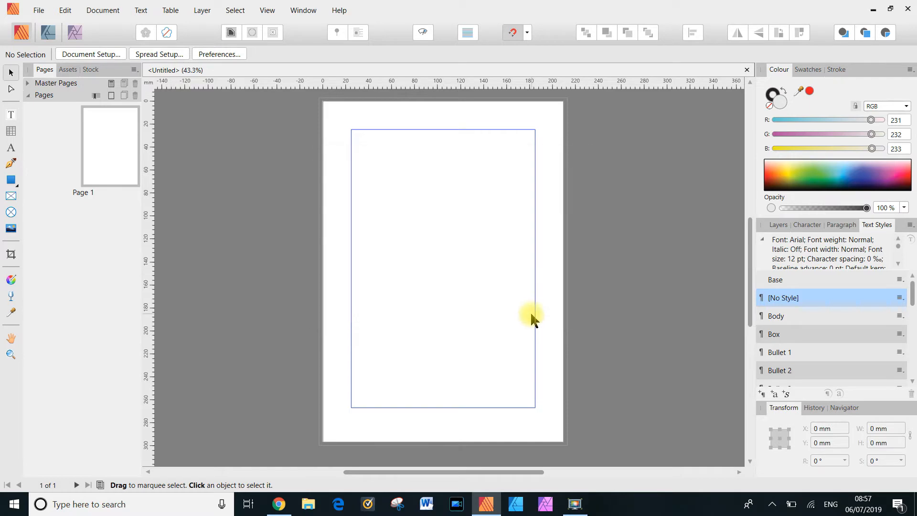
- Set the outer margin to 20 mm for all spreads in the spread setup
{"action": "left_click", "coordinate": [38, 10]}
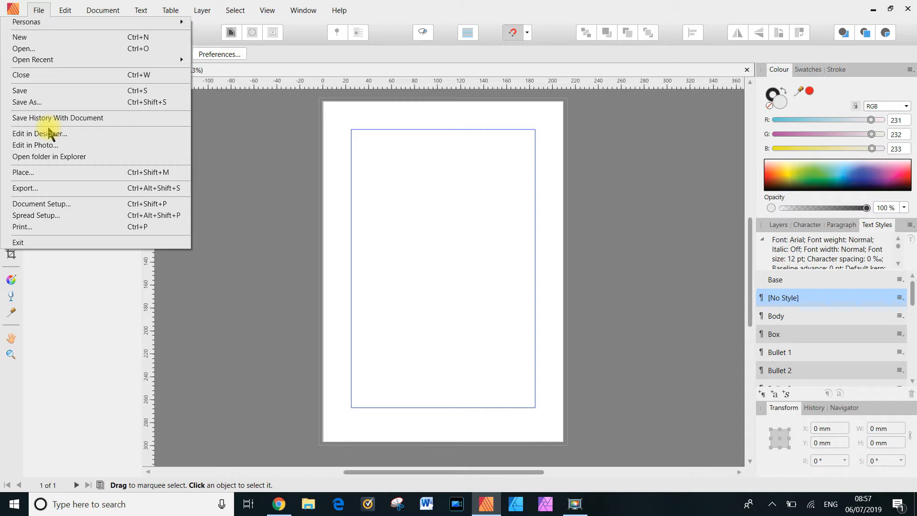
{"action": "left_click", "coordinate": [24, 215]}
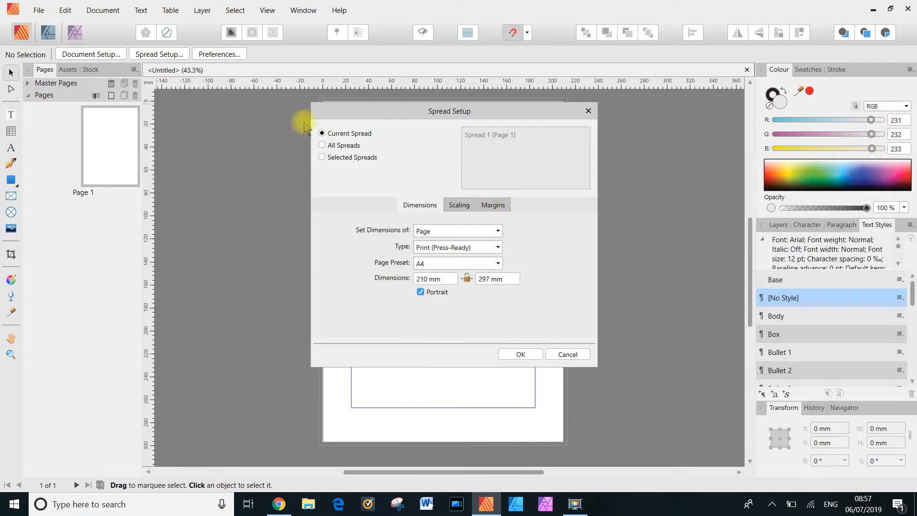
{"action": "left_click", "coordinate": [322, 145]}
{"action": "left_click", "coordinate": [496, 207]}
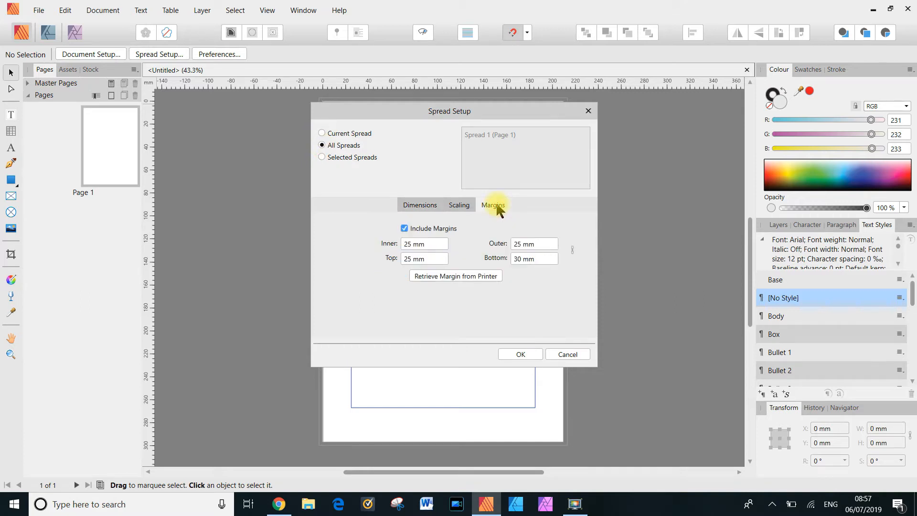
{"action": "left_click_drag", "start_coordinate": [493, 117], "coordinate": [769, 133]}
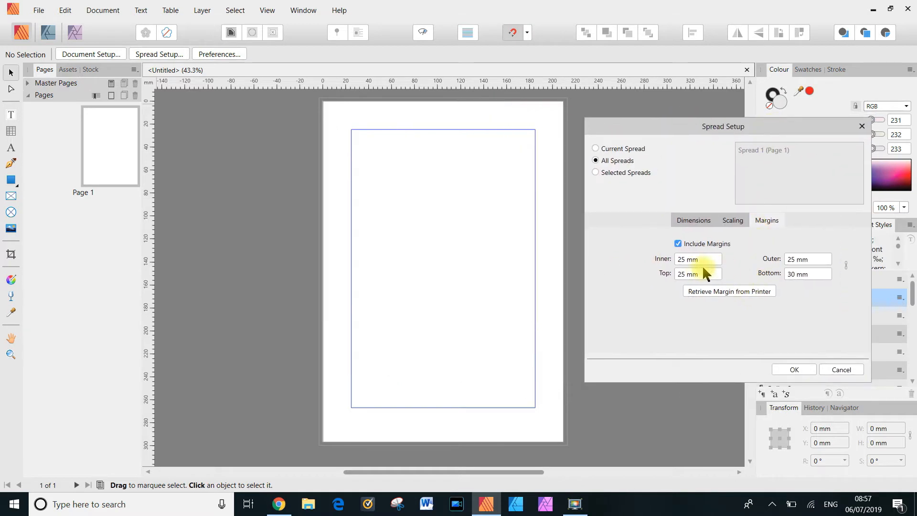
{"action": "left_click", "coordinate": [810, 260]}
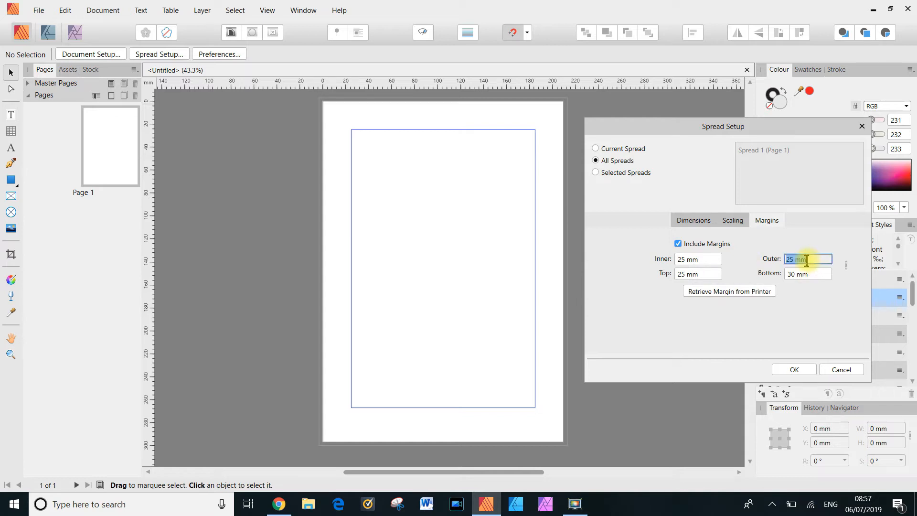
{"action": "type", "text": "20"}
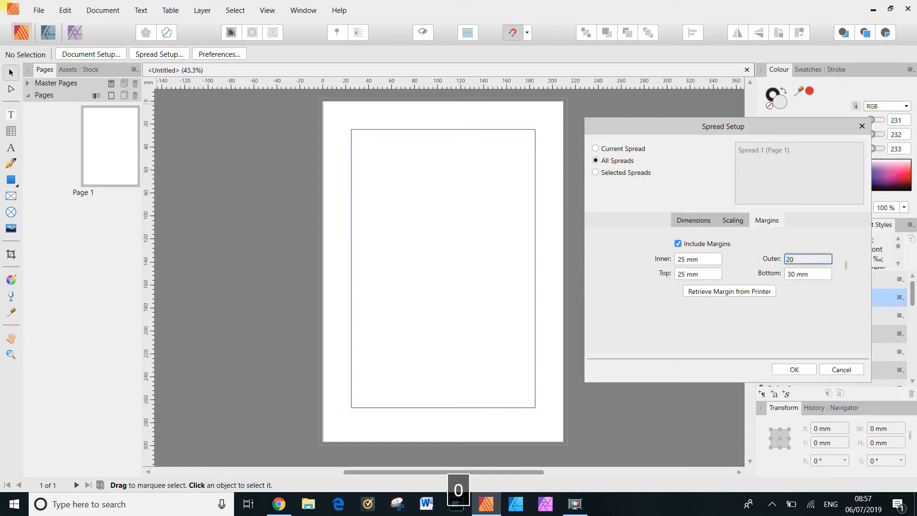
{"action": "key", "text": "Return"}
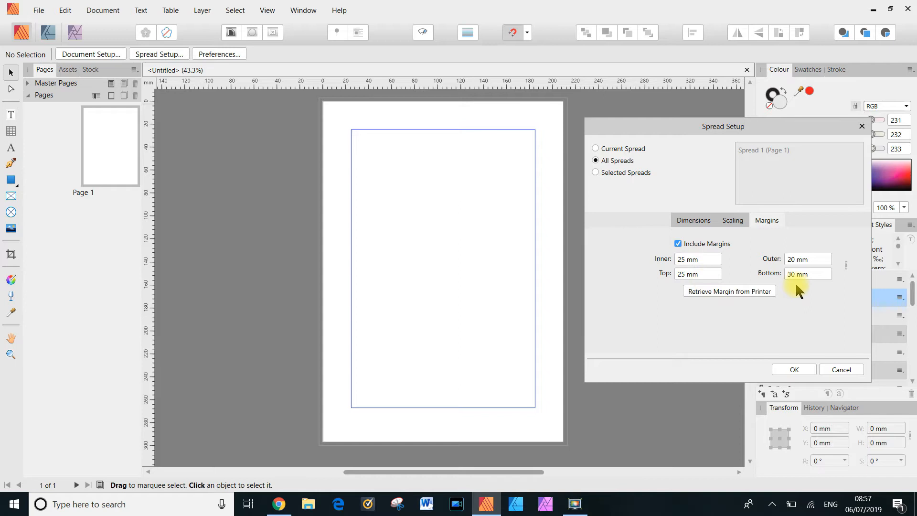
{"action": "left_click", "coordinate": [811, 372]}
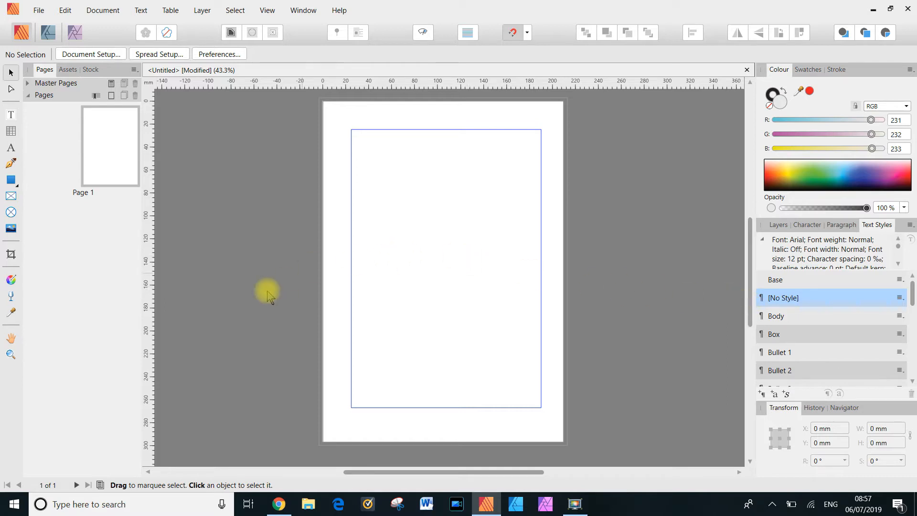
- Add 5 pages after page 1 based on Master A
{"action": "left_click", "coordinate": [111, 97]}
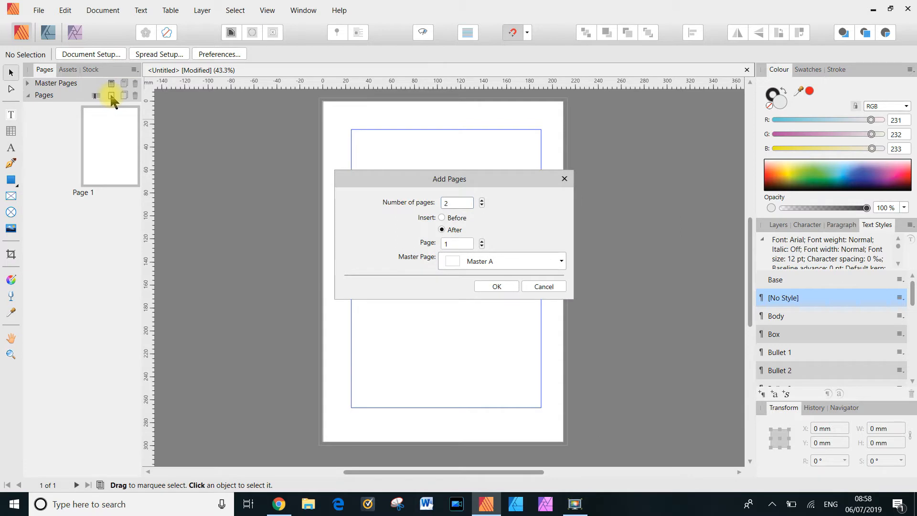
{"action": "left_click", "coordinate": [452, 205]}
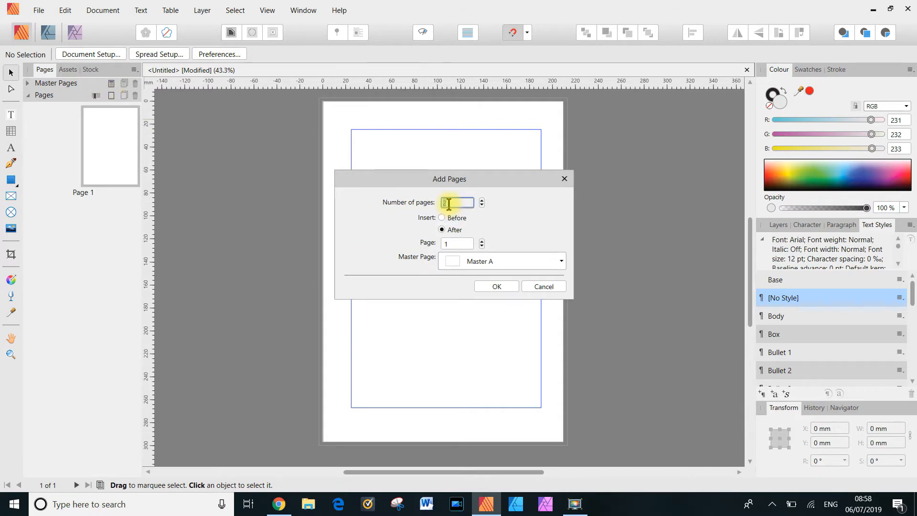
{"action": "type", "text": "5"}
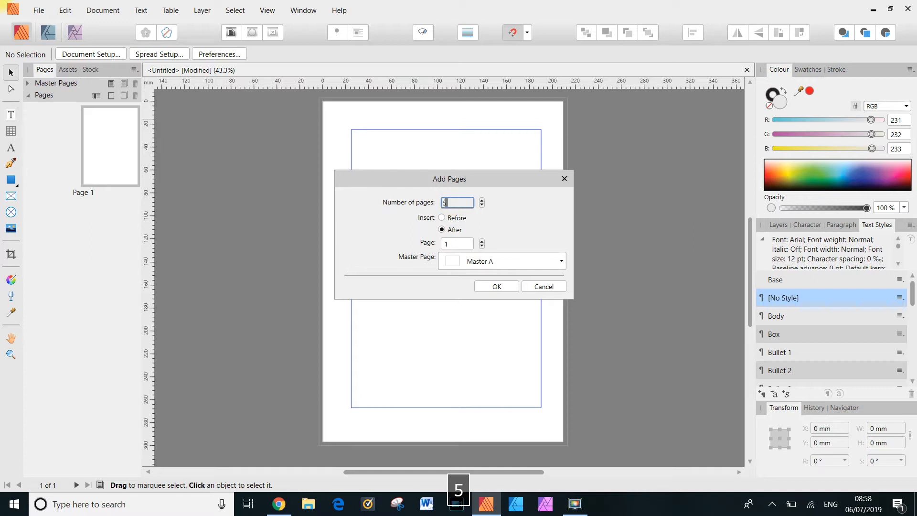
{"action": "key", "text": "Return"}
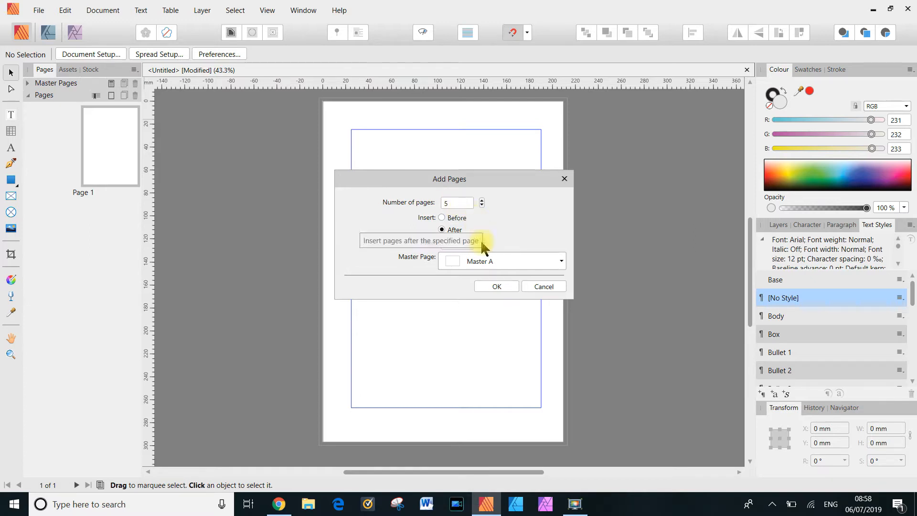
{"action": "left_click", "coordinate": [505, 287]}
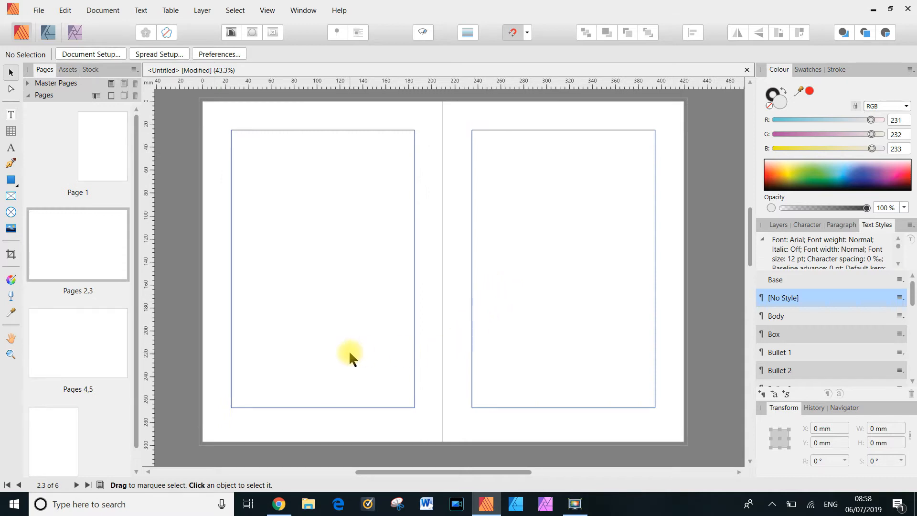
- Add a second facing-pages master spread in A4 portrait, keeping the press-ready print type and millimetres
{"action": "left_click", "coordinate": [113, 159]}
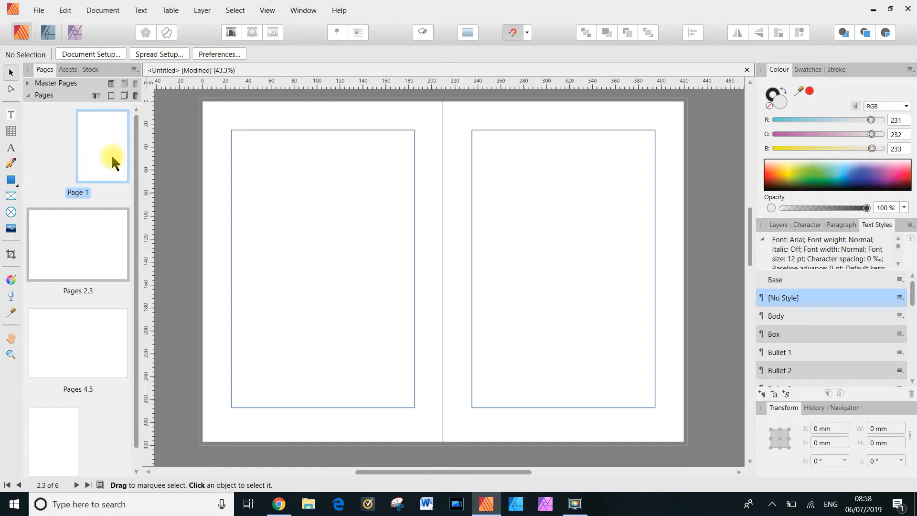
{"action": "left_click", "coordinate": [111, 84]}
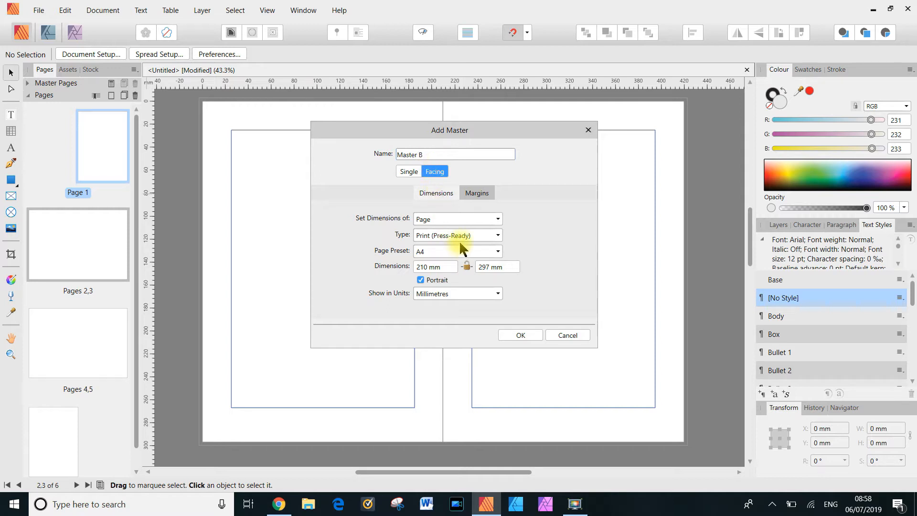
{"action": "left_click", "coordinate": [521, 336]}
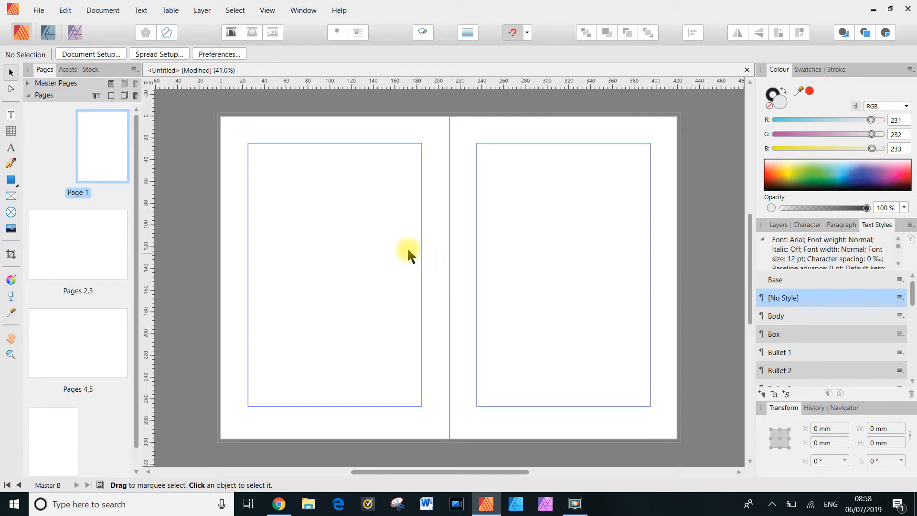
- Place the PageTop Picframe asset at the top of the left master page, at X 25 mm and Y 5 mm
{"action": "left_click", "coordinate": [69, 70]}
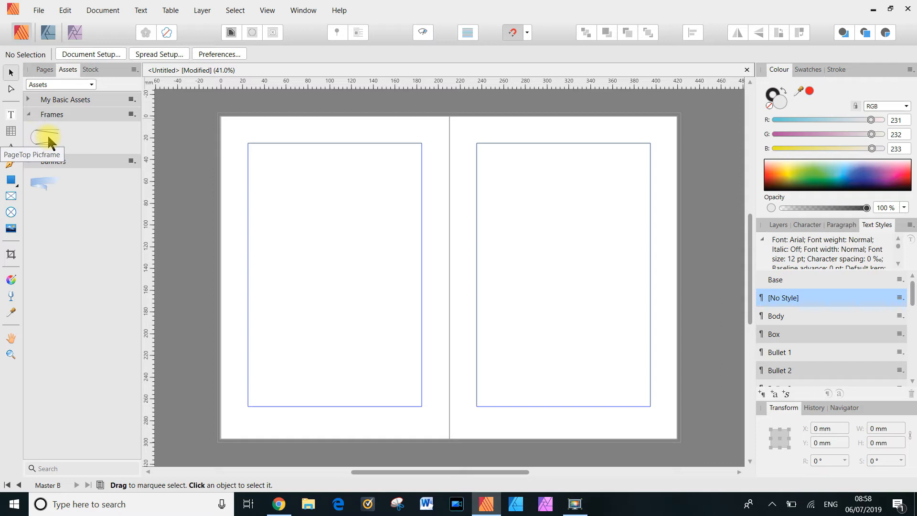
{"action": "left_click_drag", "start_coordinate": [51, 143], "coordinate": [339, 140]}
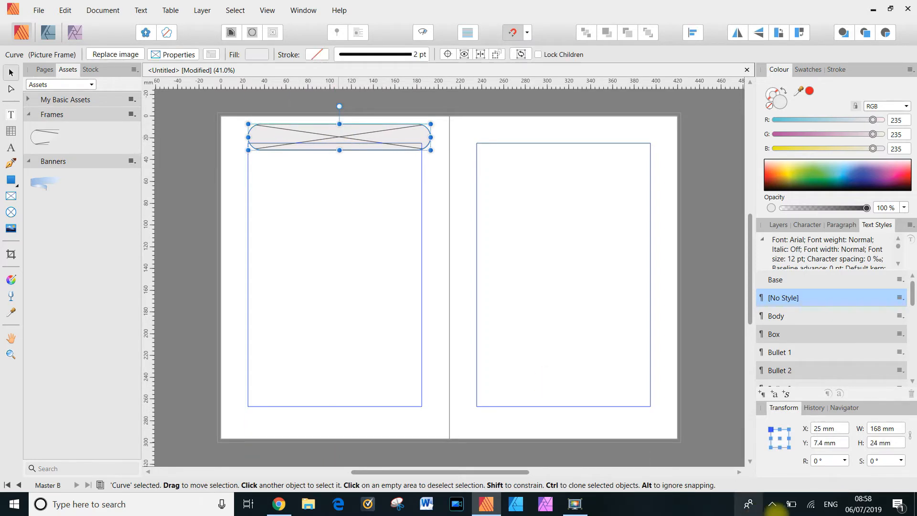
{"action": "left_click", "coordinate": [829, 443]}
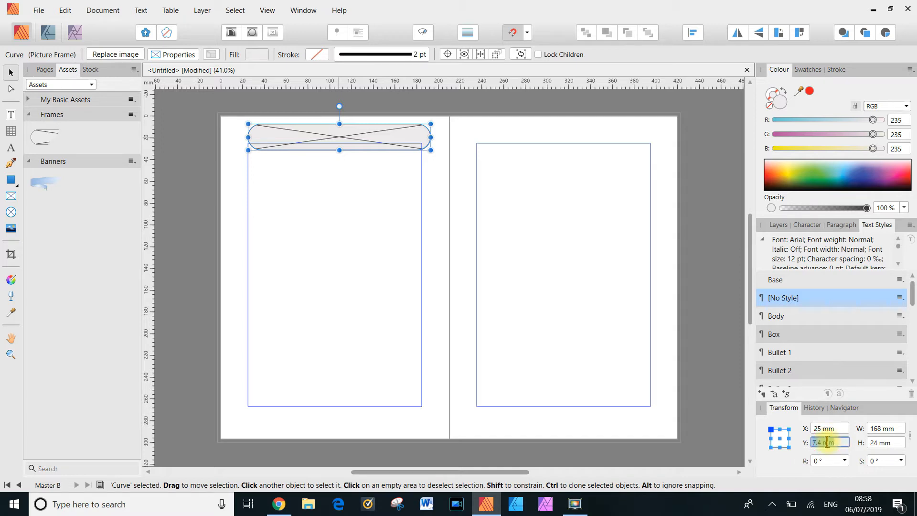
{"action": "type", "text": "7"}
{"action": "key", "text": "Return"}
{"action": "scroll", "coordinate": [828, 443], "scroll_direction": "down", "scroll_amount": 2}
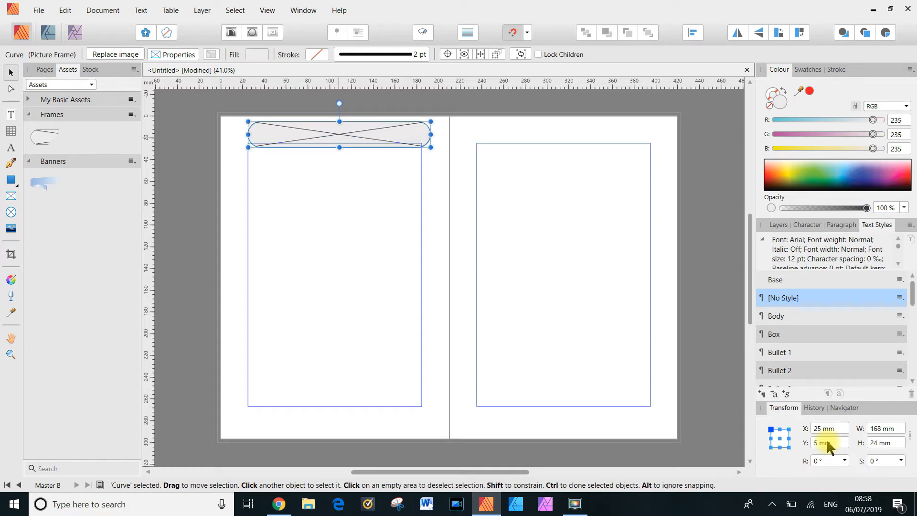
- Narrow the picture frame to 160 mm so its right edge meets the left page's inner margin
{"action": "left_click", "coordinate": [325, 234]}
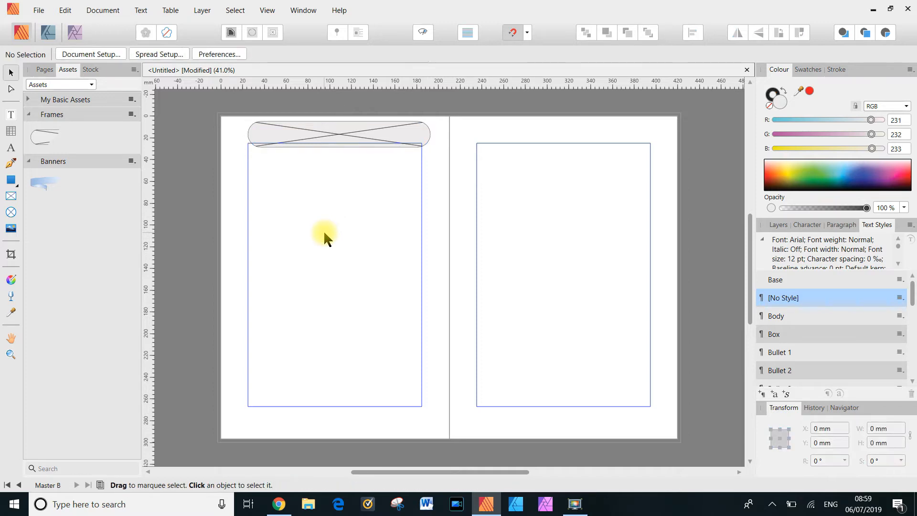
{"action": "left_click", "coordinate": [318, 134]}
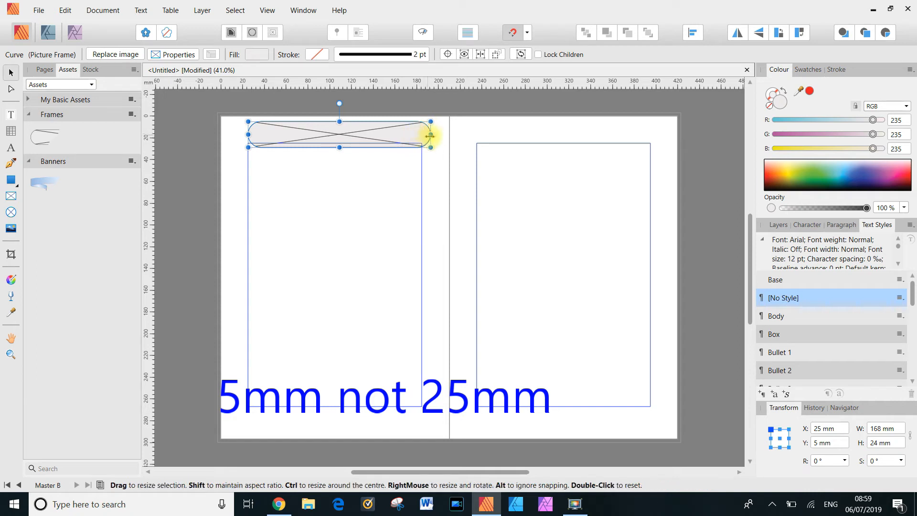
{"action": "left_click_drag", "start_coordinate": [432, 136], "coordinate": [423, 135]}
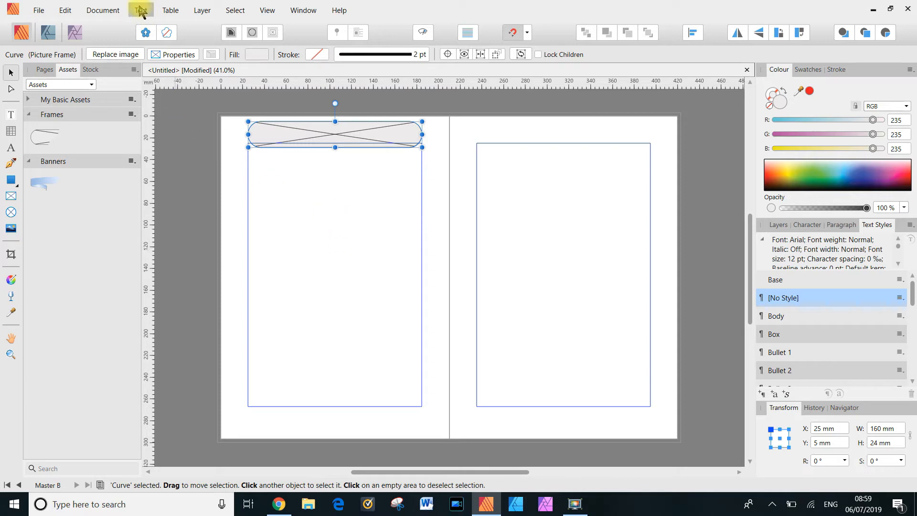
- Set the top margin of the current master spread to 35 mm in the spread setup
{"action": "left_click", "coordinate": [37, 10]}
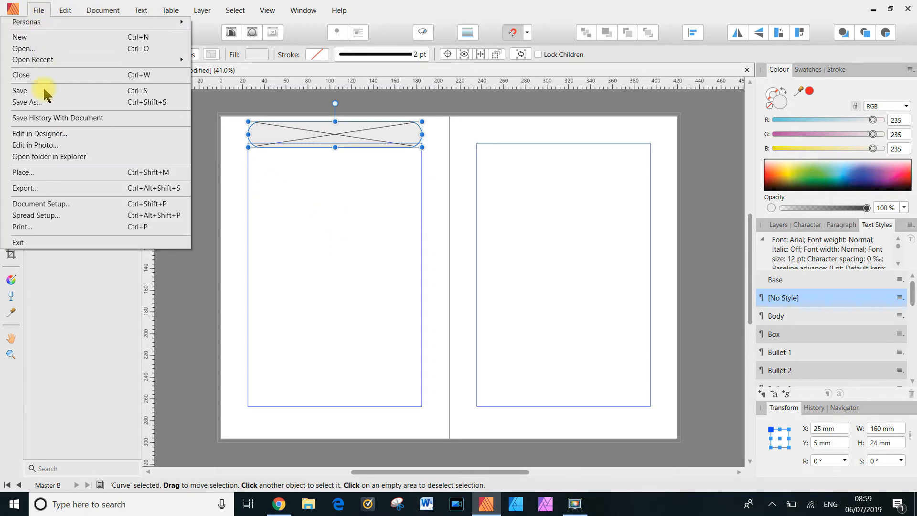
{"action": "left_click", "coordinate": [57, 216]}
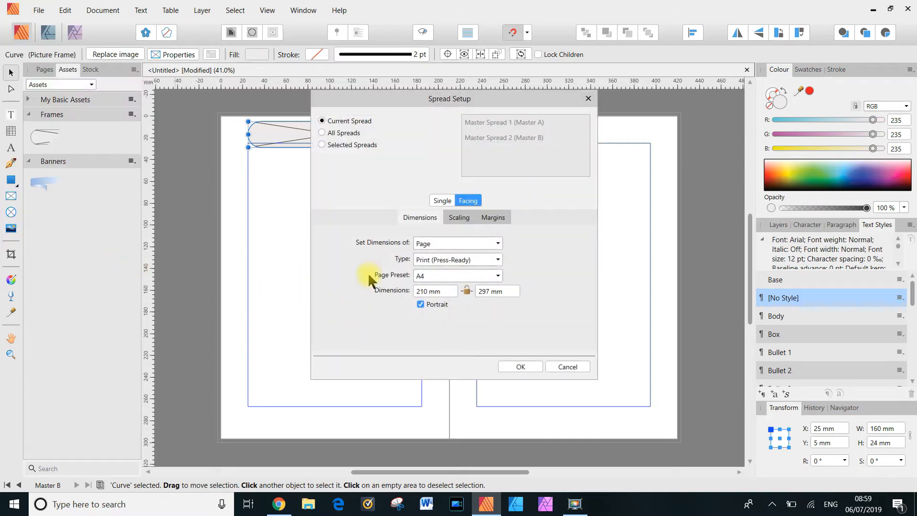
{"action": "left_click", "coordinate": [492, 218]}
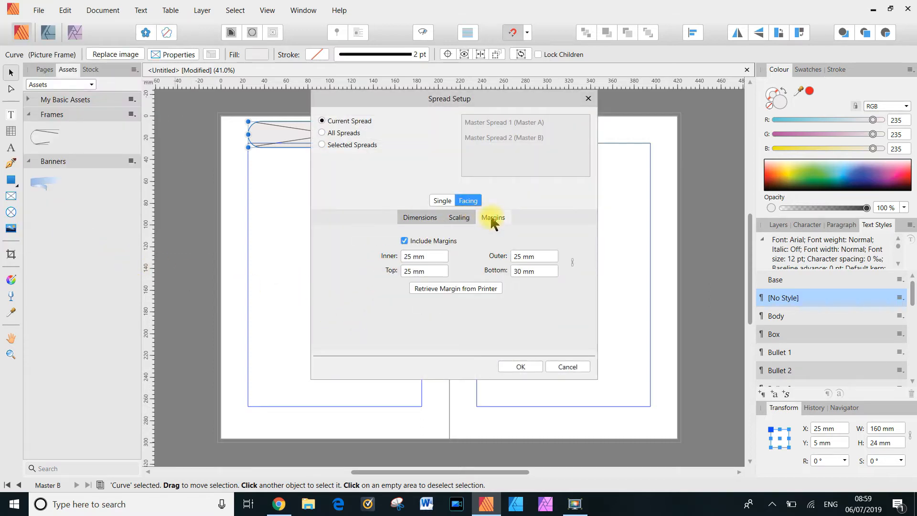
{"action": "left_click", "coordinate": [423, 271]}
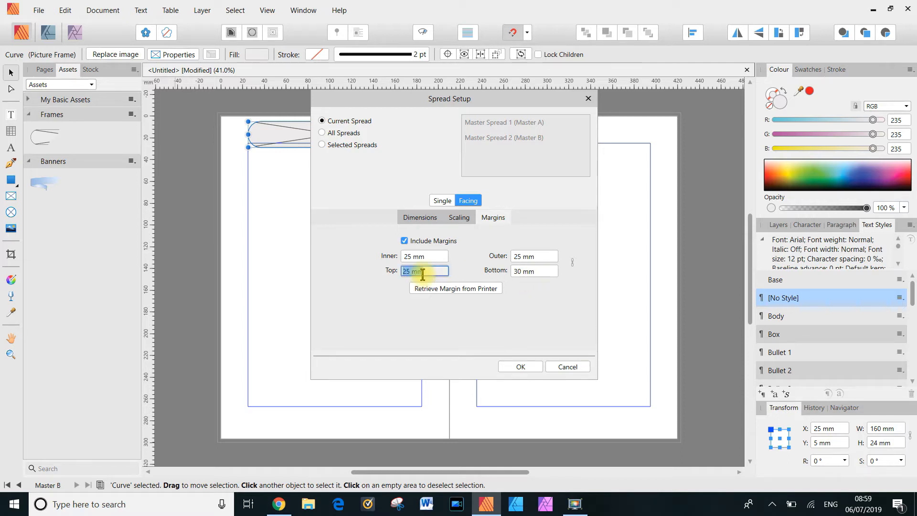
{"action": "type", "text": "35"}
{"action": "key", "text": "Return"}
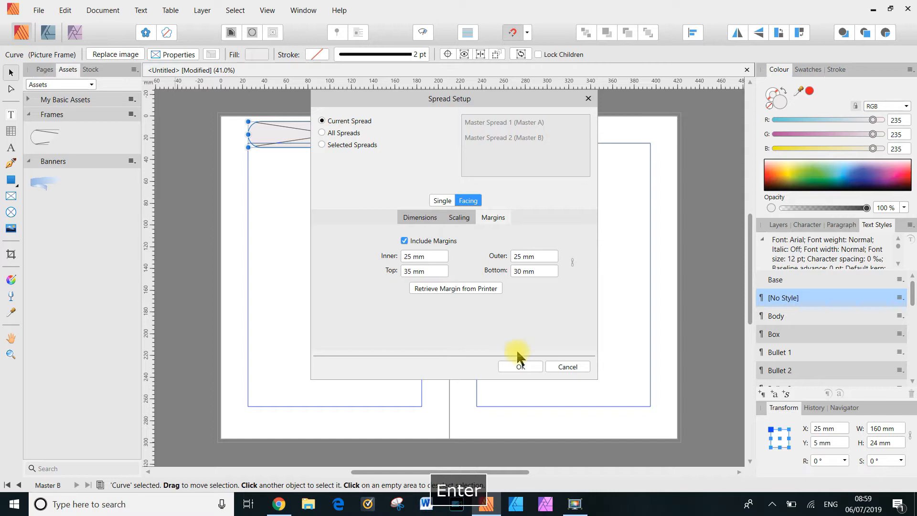
{"action": "left_click", "coordinate": [526, 365]}
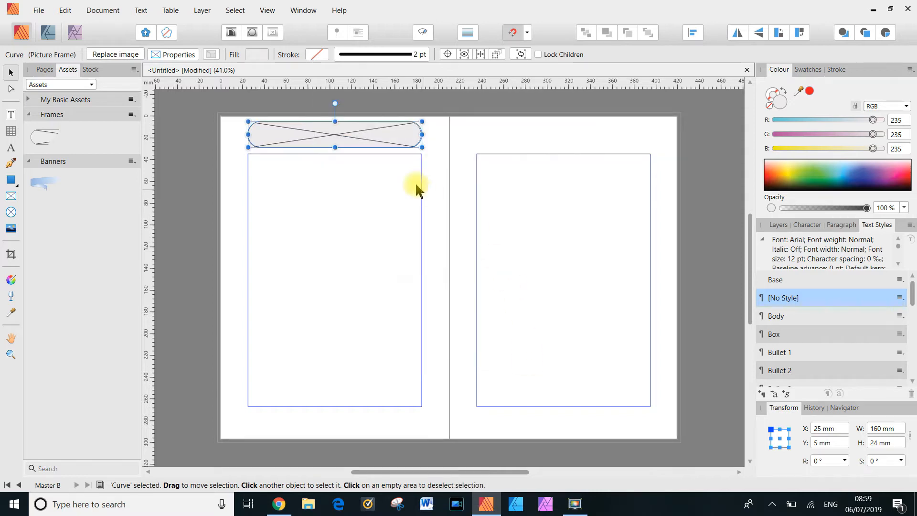
- Duplicate the picture frame onto the right master page at X 235 mm, Y 5 mm, and save the document as Base Template
{"action": "right_click", "coordinate": [334, 138]}
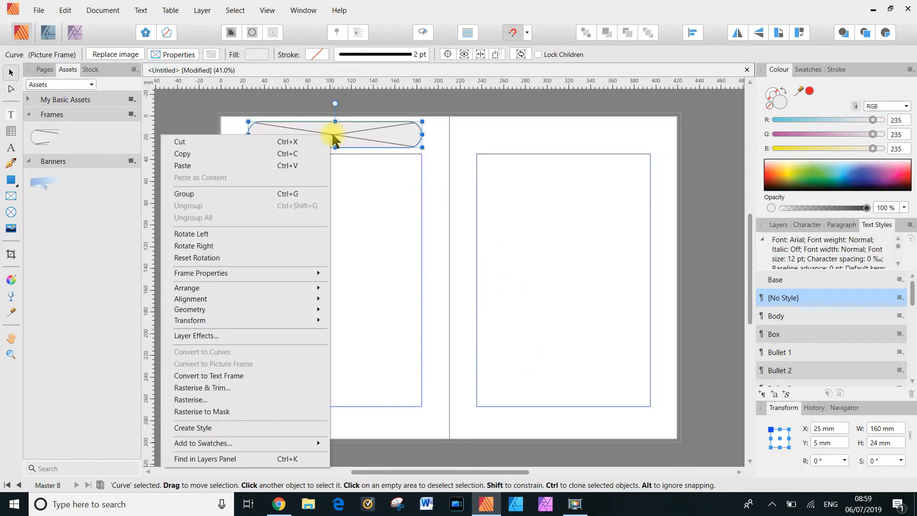
{"action": "left_click", "coordinate": [234, 154]}
{"action": "right_click", "coordinate": [308, 125]}
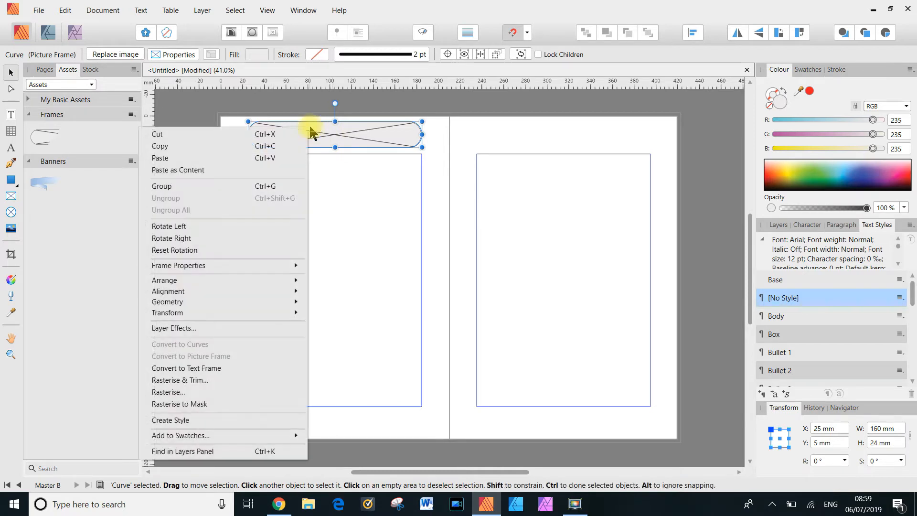
{"action": "left_click", "coordinate": [244, 158]}
{"action": "left_click_drag", "start_coordinate": [344, 140], "coordinate": [577, 144]}
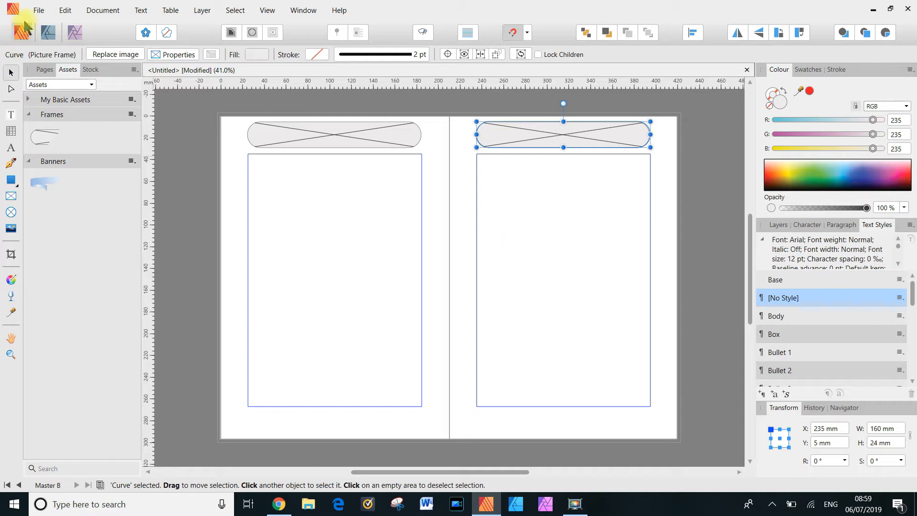
{"action": "left_click", "coordinate": [38, 10]}
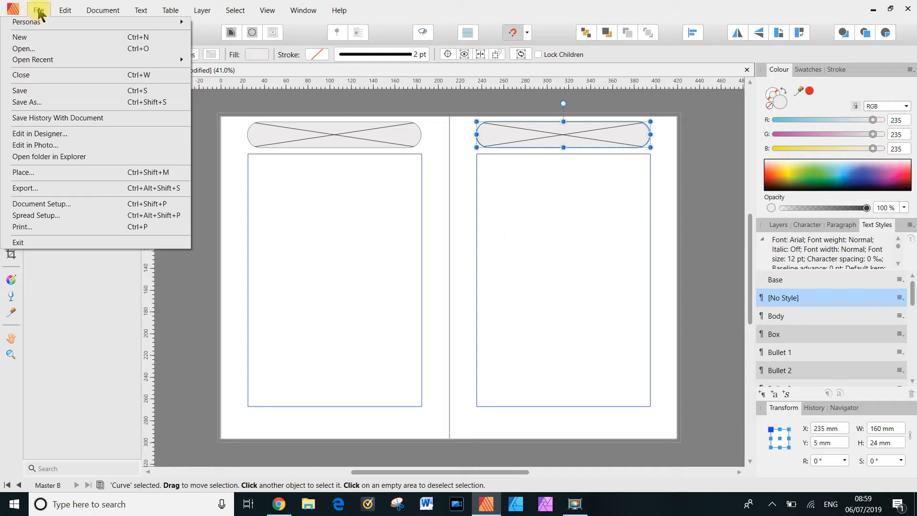
{"action": "left_click", "coordinate": [46, 92]}
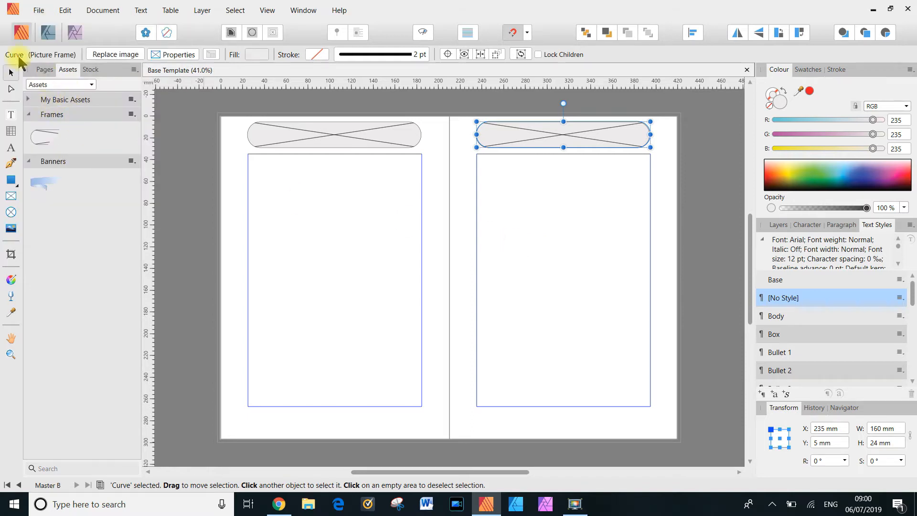
- Show the master pages and apply Master B to page 2, replacing its existing master
{"action": "left_click", "coordinate": [45, 69]}
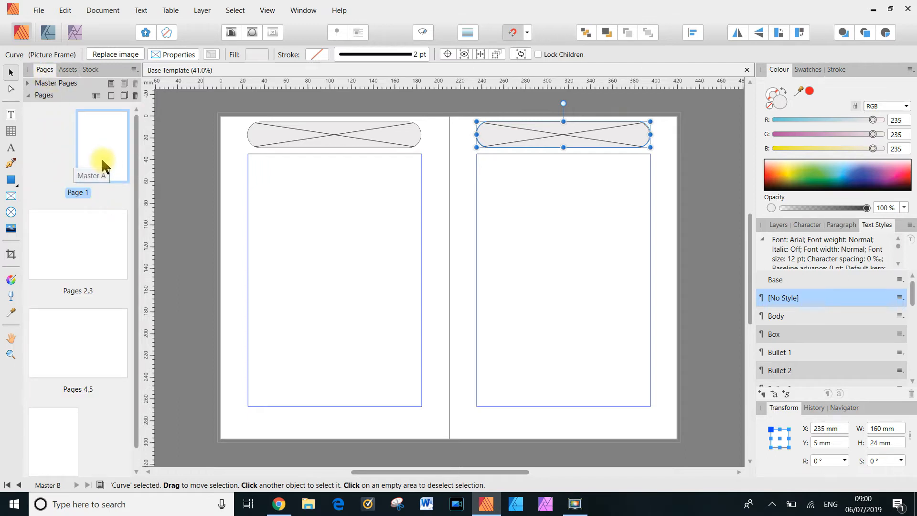
{"action": "left_click", "coordinate": [77, 84]}
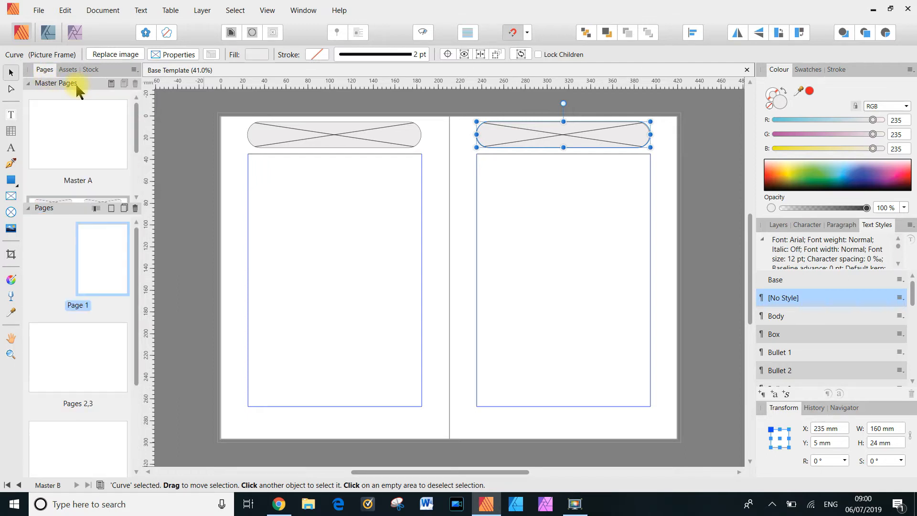
{"action": "left_click_drag", "start_coordinate": [138, 127], "coordinate": [138, 168]}
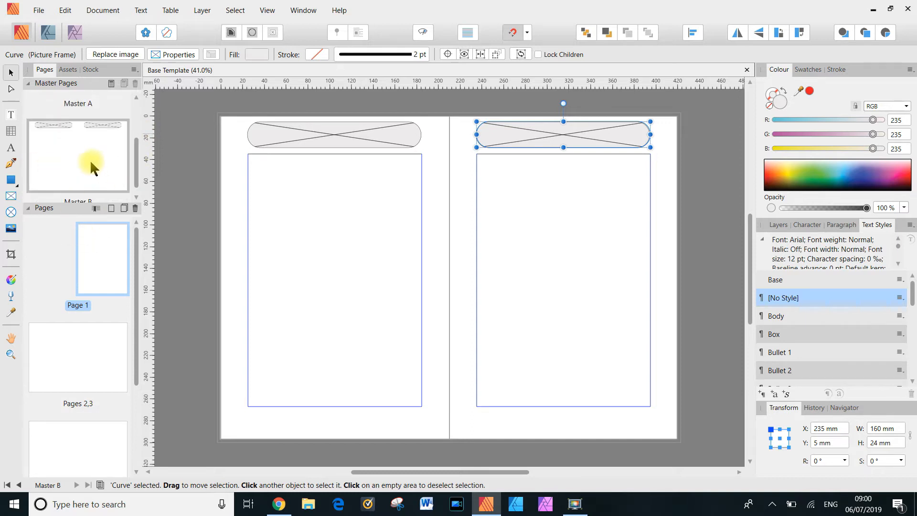
{"action": "left_click_drag", "start_coordinate": [90, 160], "coordinate": [73, 357]}
{"action": "right_click", "coordinate": [73, 357]}
{"action": "left_click", "coordinate": [119, 268]}
{"action": "left_click", "coordinate": [478, 185]}
{"action": "left_click", "coordinate": [455, 257]}
{"action": "left_click", "coordinate": [483, 309]}
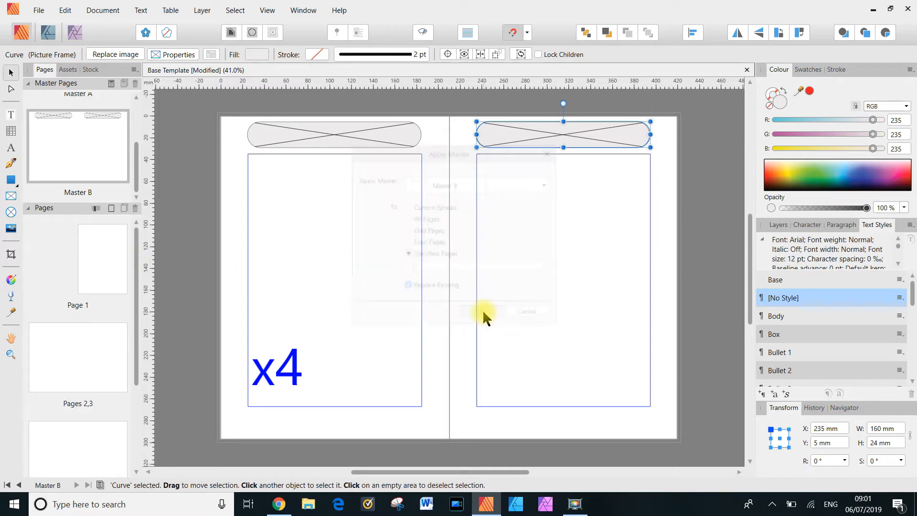
- Apply Master B to page 3 in place of its existing master
{"action": "right_click", "coordinate": [102, 344]}
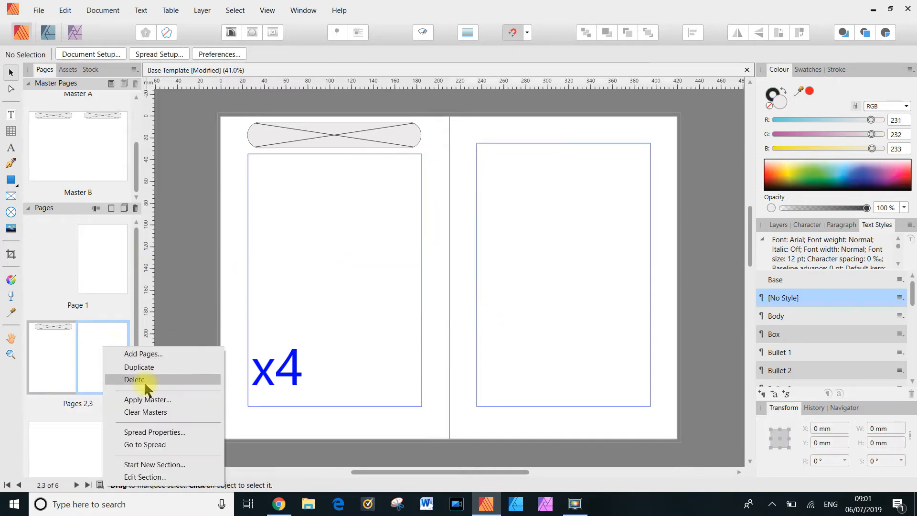
{"action": "left_click", "coordinate": [148, 400]}
{"action": "left_click", "coordinate": [440, 182]}
{"action": "left_click", "coordinate": [460, 260]}
{"action": "left_click", "coordinate": [477, 313]}
- Apply Master B to pages 4 and 5
{"action": "left_click_drag", "start_coordinate": [138, 354], "coordinate": [138, 387]}
{"action": "left_click", "coordinate": [82, 395]}
{"action": "right_click", "coordinate": [98, 391]}
{"action": "left_click", "coordinate": [143, 316]}
{"action": "left_click", "coordinate": [547, 183]}
{"action": "left_click", "coordinate": [460, 260]}
{"action": "left_click", "coordinate": [482, 314]}
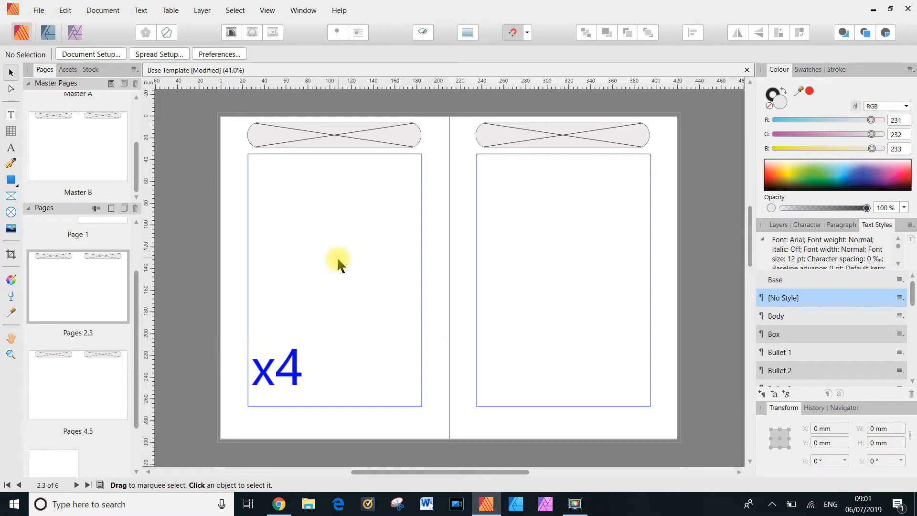
- Open the guides settings for Master B and set the column guides to 6 columns and 6 rows
{"action": "scroll", "coordinate": [337, 256], "scroll_direction": "up", "scroll_amount": 3}
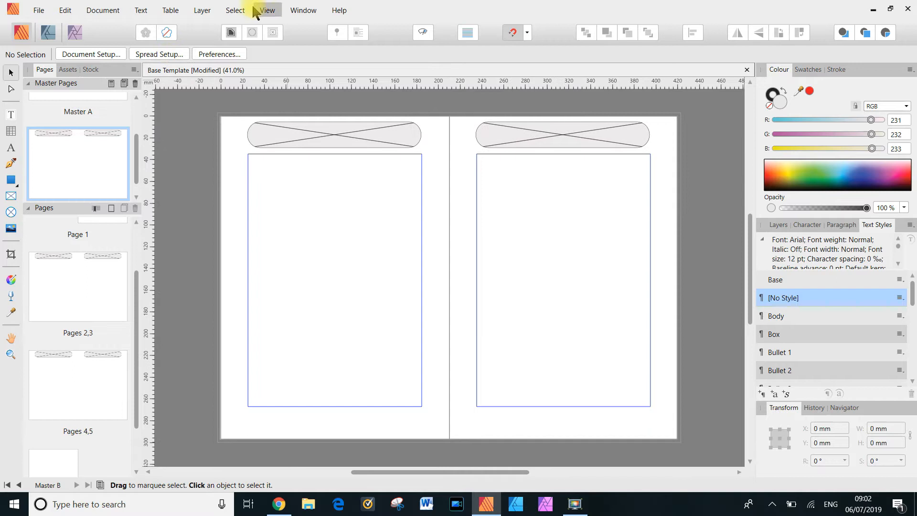
{"action": "left_click", "coordinate": [268, 10]}
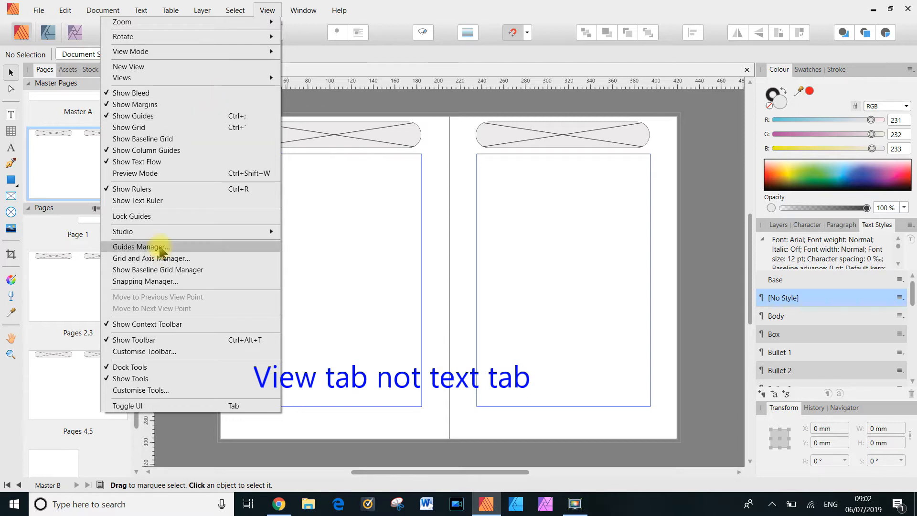
{"action": "left_click", "coordinate": [162, 247]}
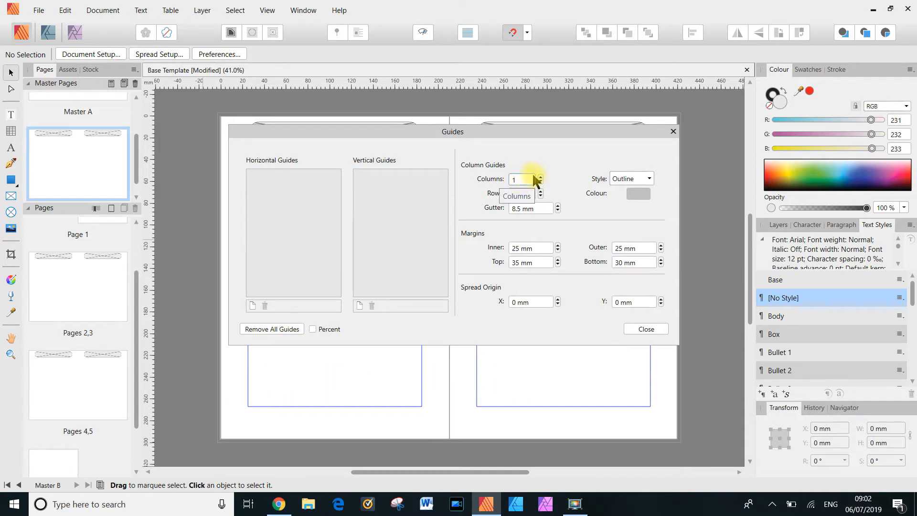
{"action": "double_click", "coordinate": [516, 180]}
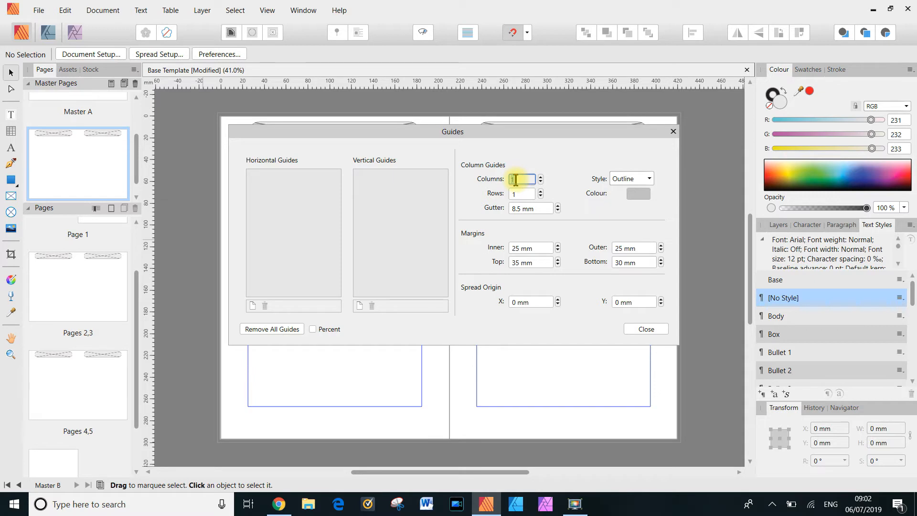
{"action": "type", "text": "6"}
{"action": "double_click", "coordinate": [517, 193]}
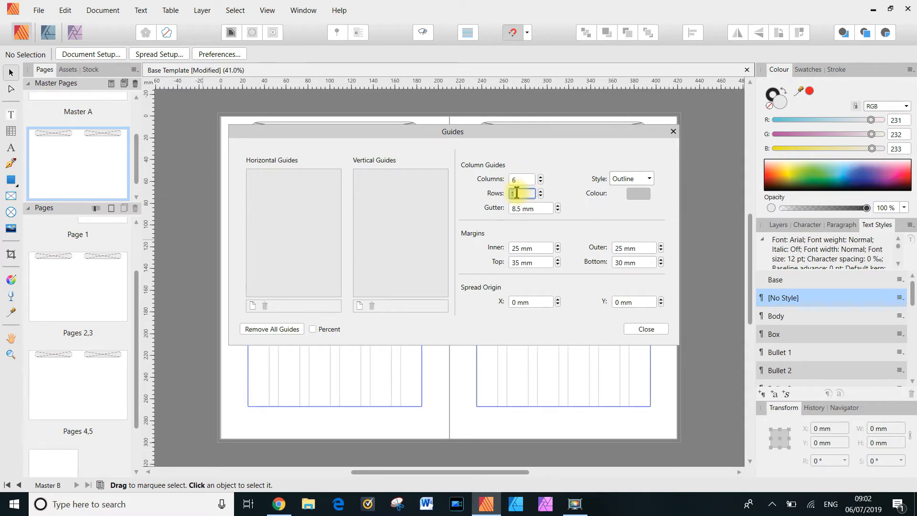
{"action": "type", "text": "6"}
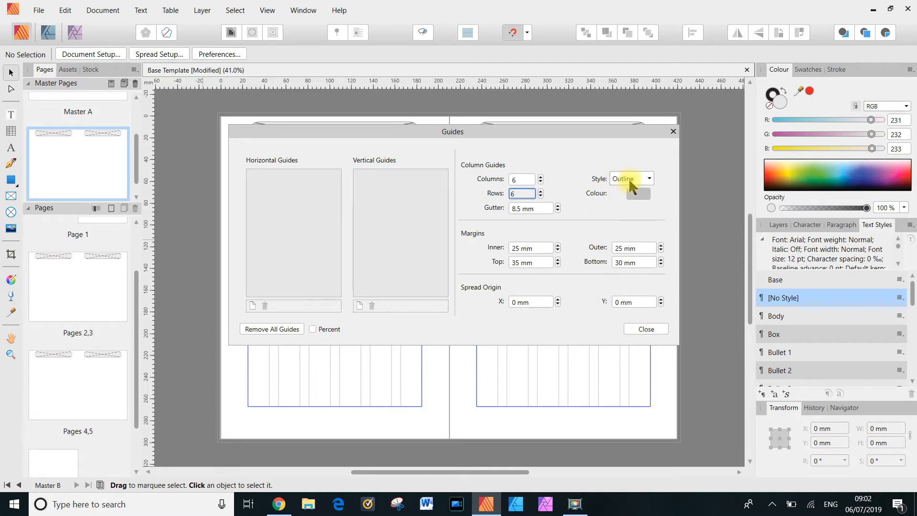
- Keep the column guide style as Outline, set the gutter to 0 mm, and close the guides settings
{"action": "left_click", "coordinate": [650, 178]}
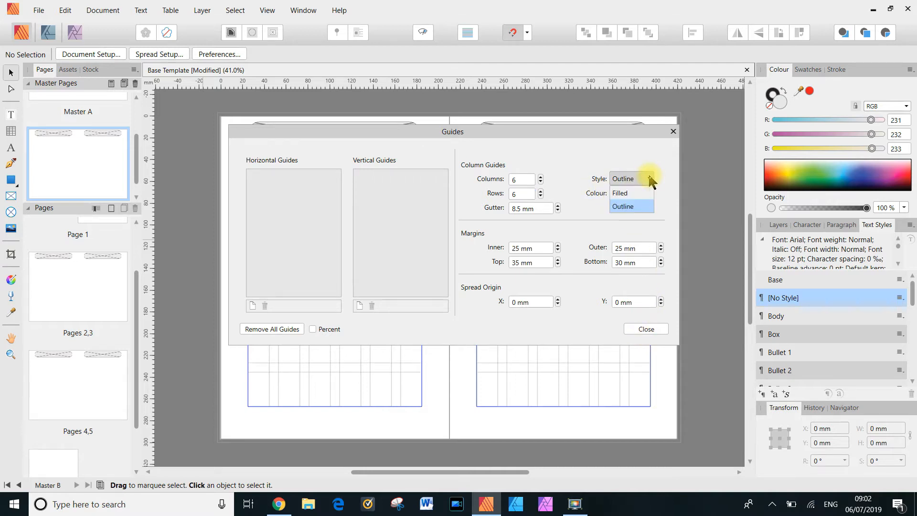
{"action": "left_click", "coordinate": [650, 179]}
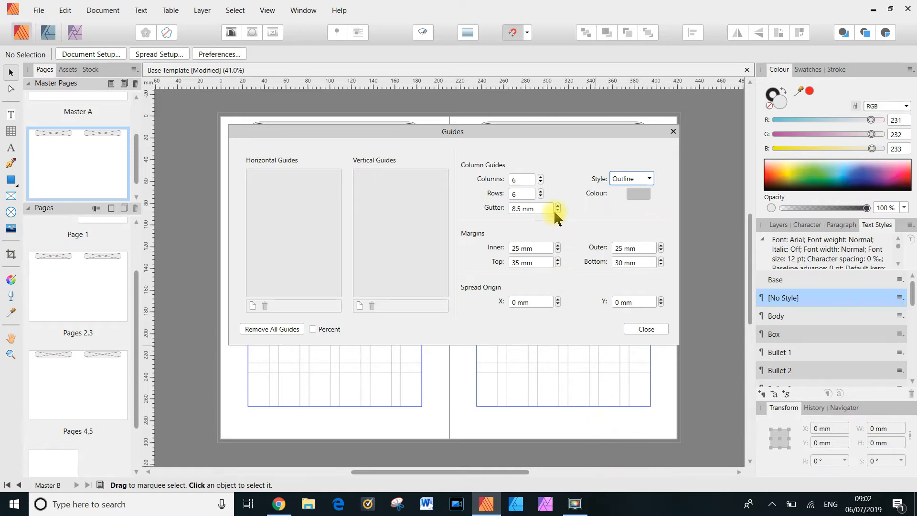
{"action": "left_click", "coordinate": [537, 209]}
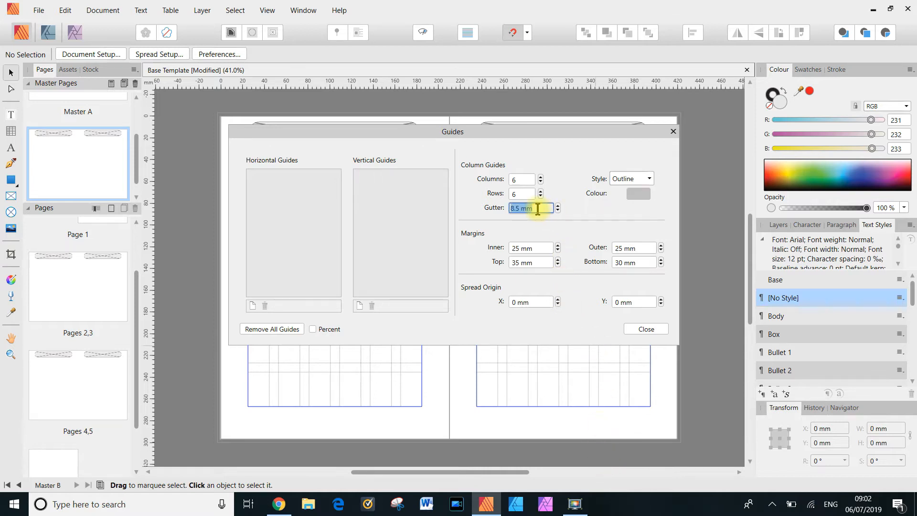
{"action": "type", "text": "0"}
{"action": "key", "text": "Return"}
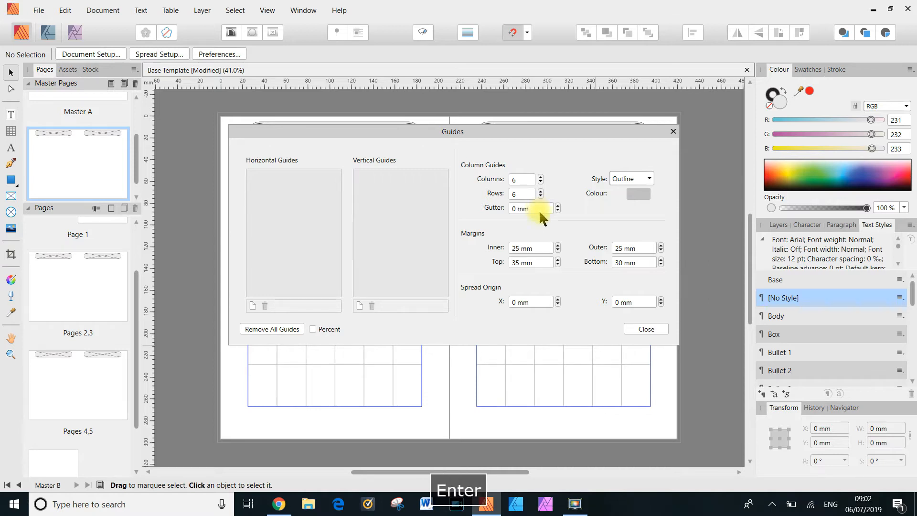
{"action": "left_click", "coordinate": [645, 329]}
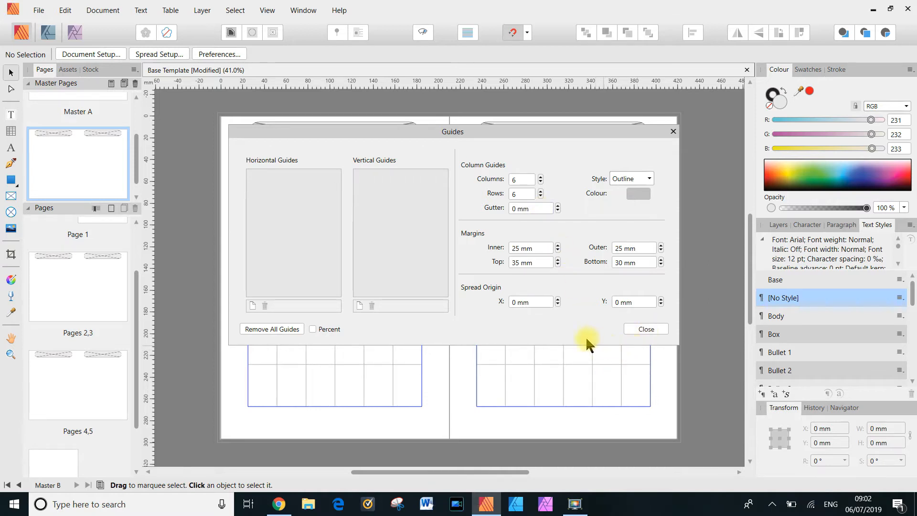
{"action": "left_click", "coordinate": [647, 329]}
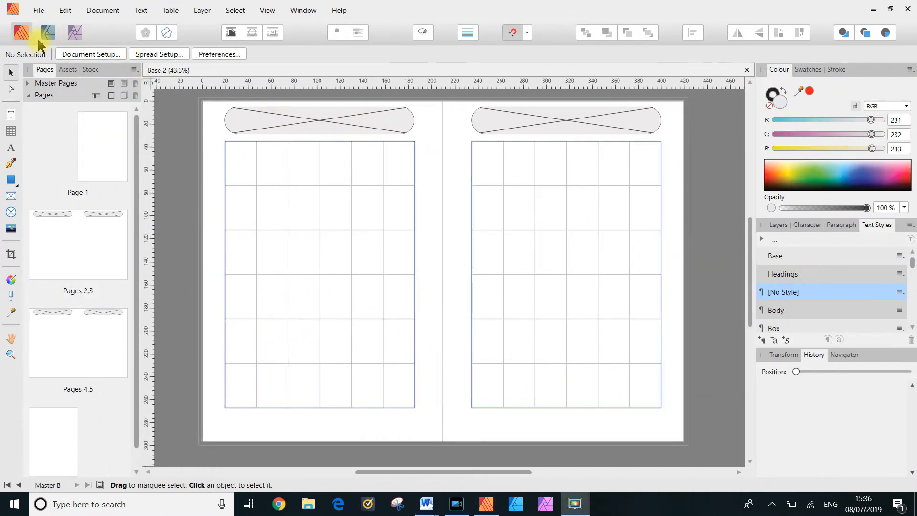
- Draw a frame text box filling the margin area of the left Master B page and enter "Heading 1" in it
{"action": "left_click", "coordinate": [11, 115]}
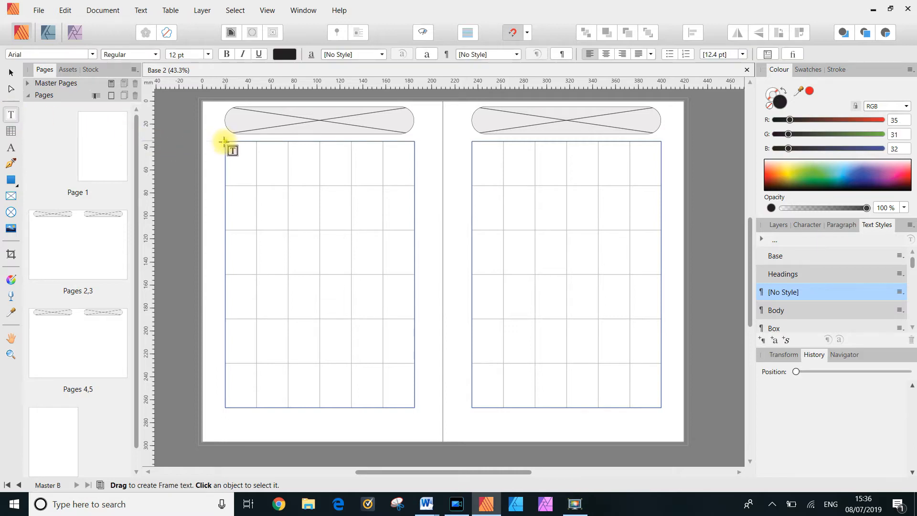
{"action": "left_click_drag", "start_coordinate": [224, 142], "coordinate": [413, 407]}
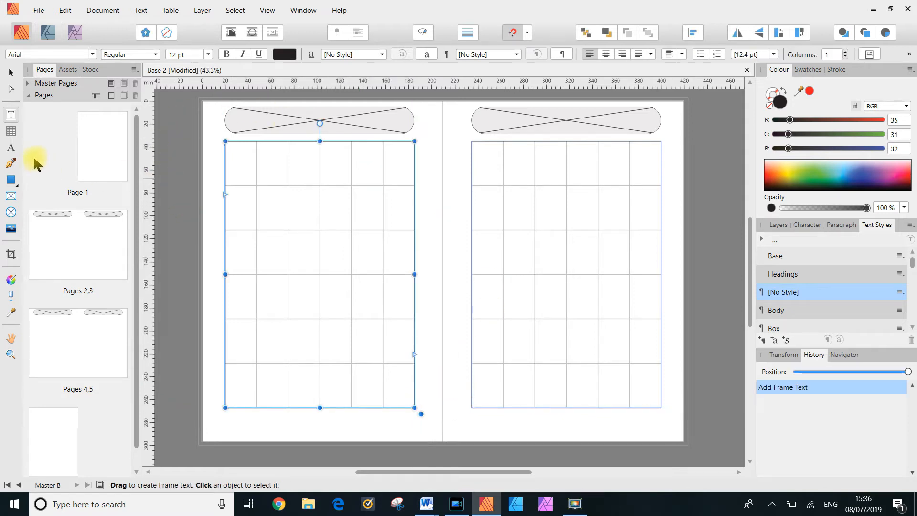
{"action": "left_click", "coordinate": [11, 354]}
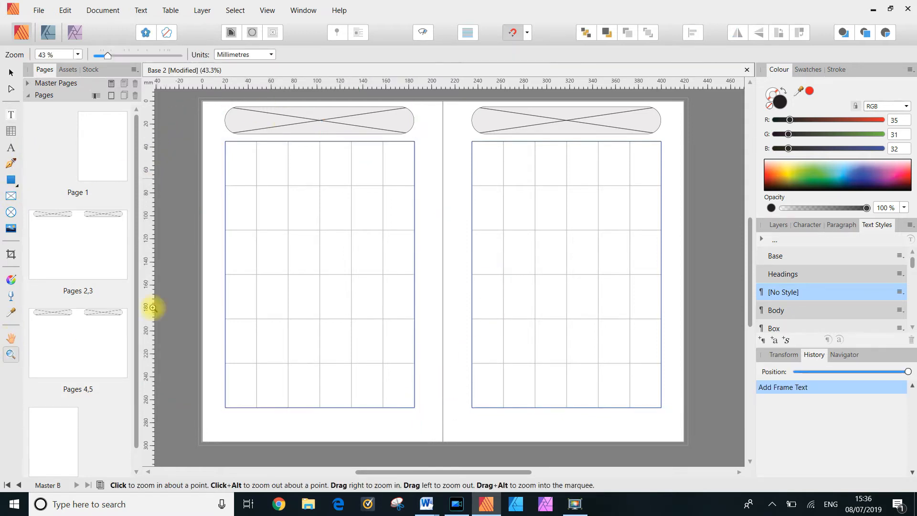
{"action": "left_click", "coordinate": [218, 244]}
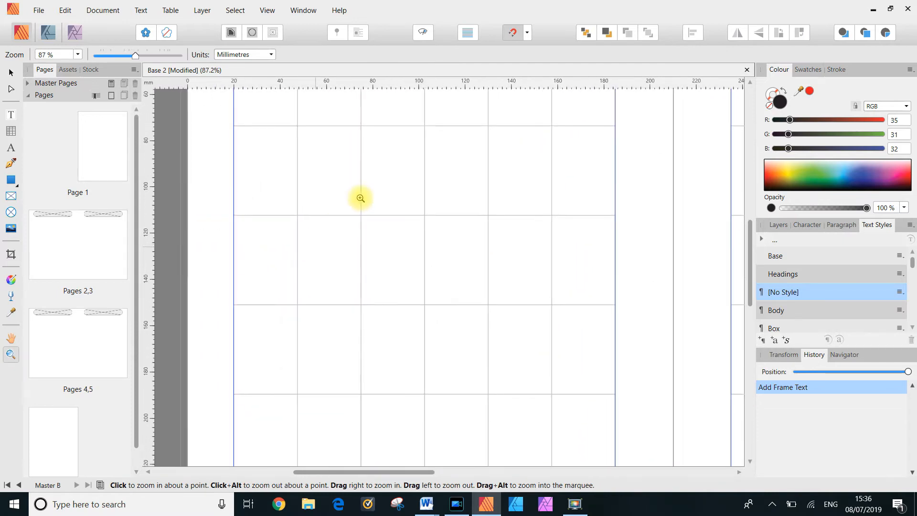
{"action": "key", "text": "space"}
{"action": "left_click_drag", "start_coordinate": [365, 119], "coordinate": [355, 286]}
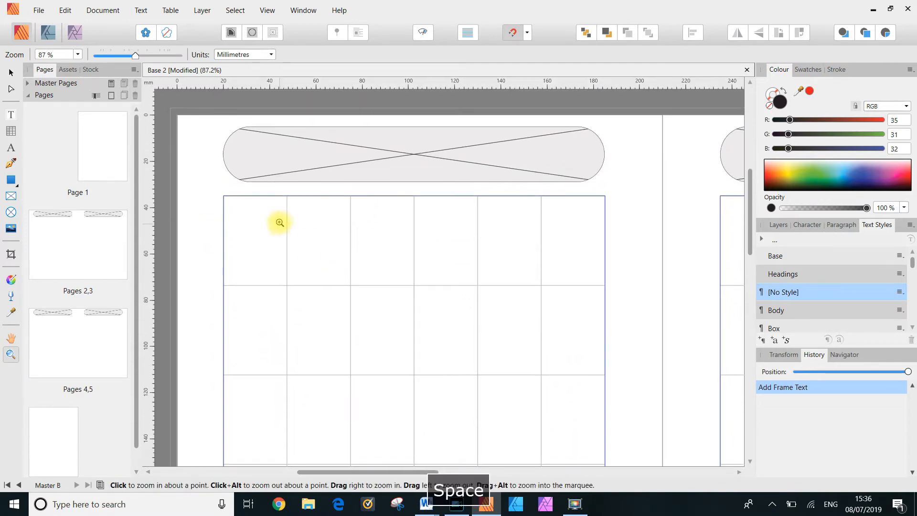
{"action": "left_click", "coordinate": [11, 115]}
{"action": "left_click", "coordinate": [245, 209]}
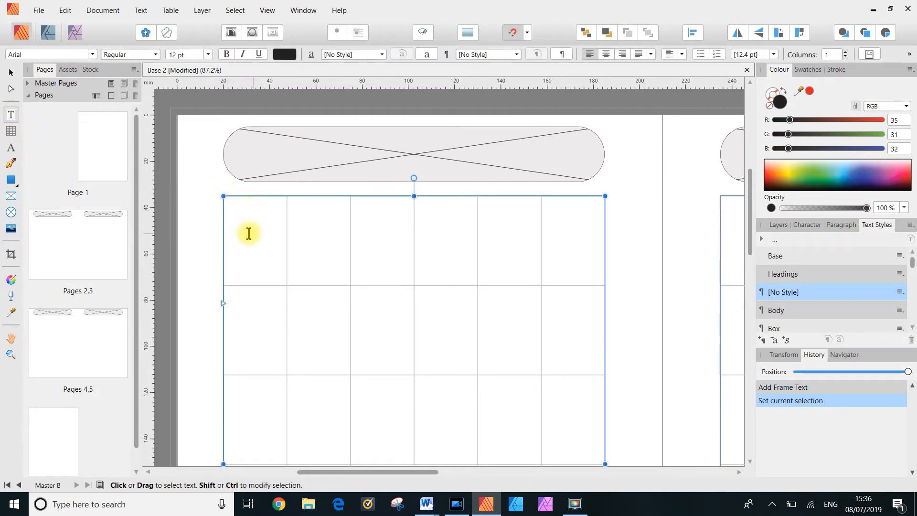
{"action": "type", "text": "H"}
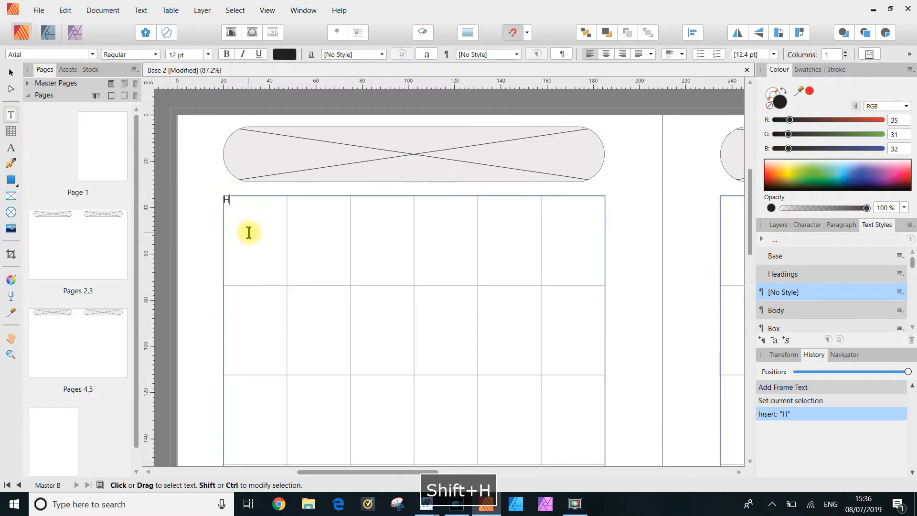
{"action": "type", "text": "eading 1"}
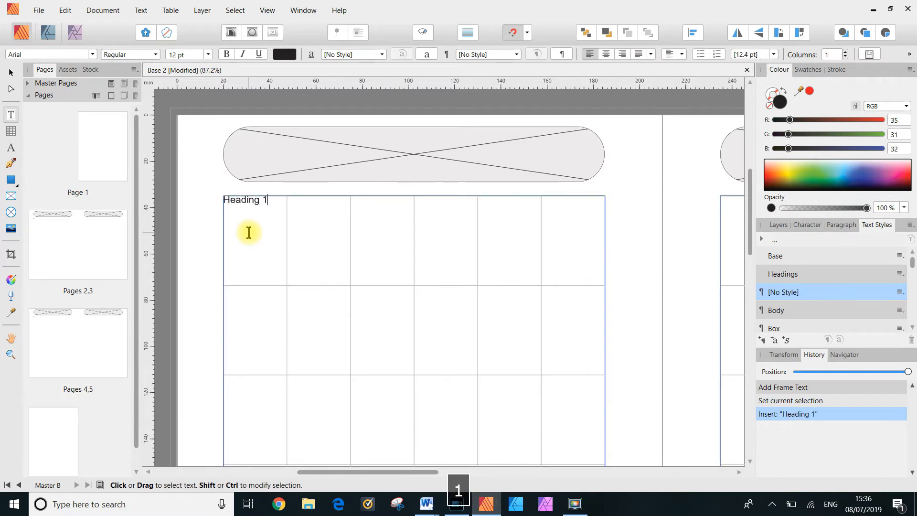
- Add the lines "Heading 2" and "body" below the first line, each as its own paragraph, ending with a line break
{"action": "key", "text": "Return"}
{"action": "type", "text": "Headi"}
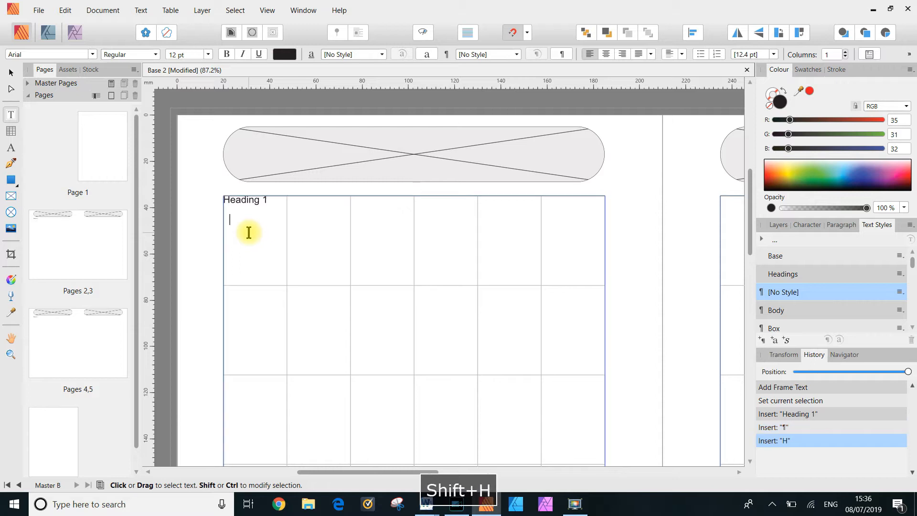
{"action": "type", "text": "ng 2"}
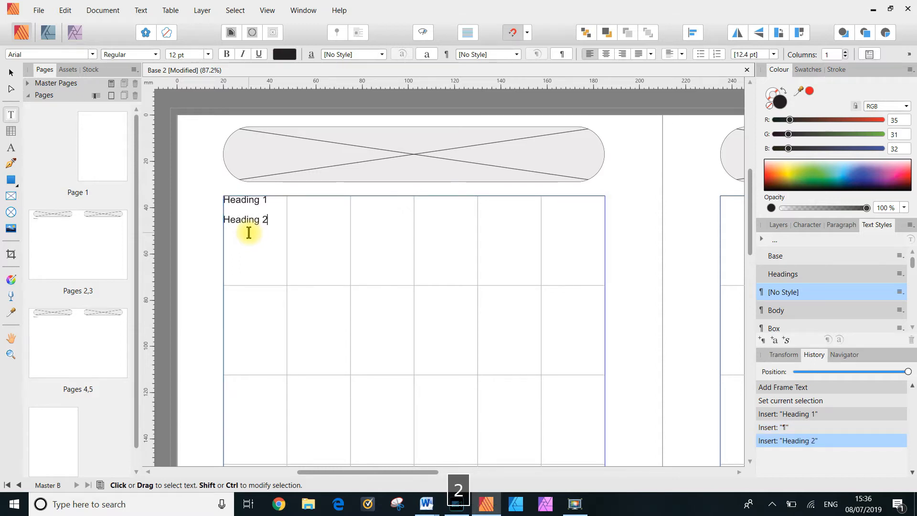
{"action": "key", "text": "Return"}
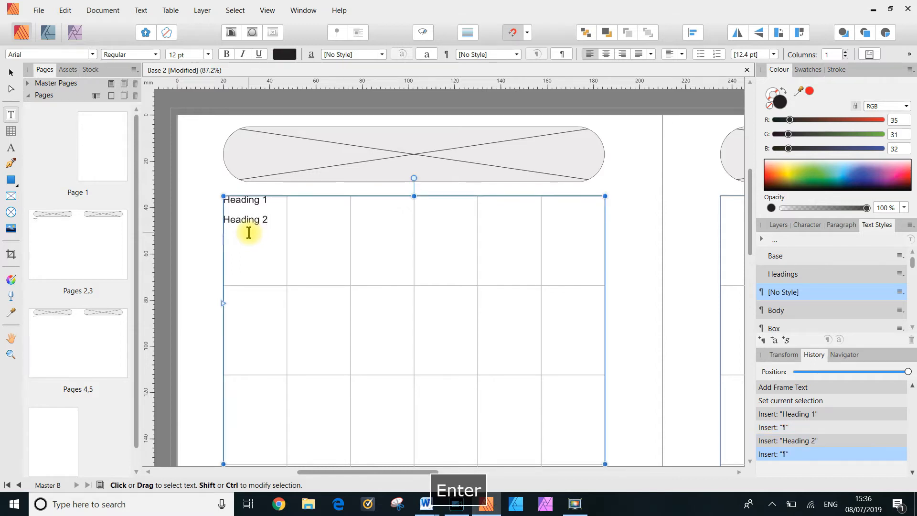
{"action": "type", "text": "b"}
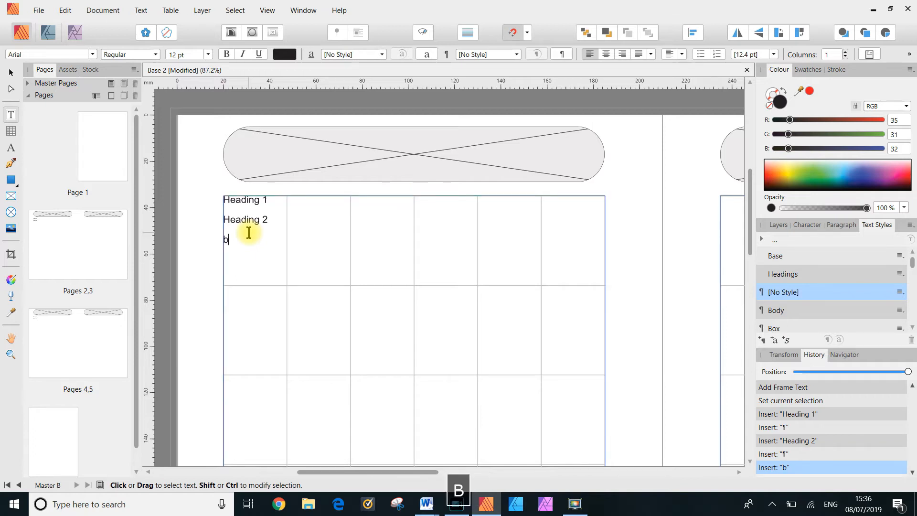
{"action": "type", "text": "ody"}
{"action": "key", "text": "Return"}
- Apply the Heading 1 paragraph style to the first line and the Heading 2 style to the second line
{"action": "left_click", "coordinate": [233, 205]}
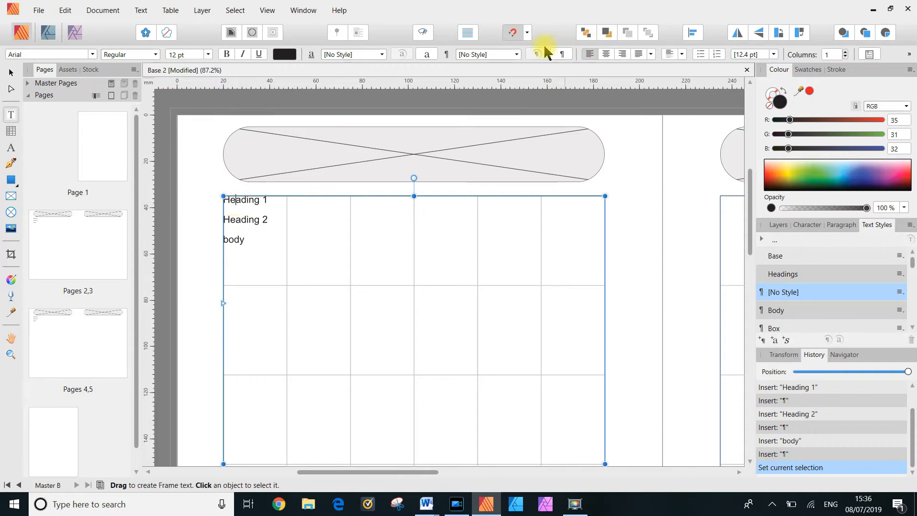
{"action": "left_click", "coordinate": [517, 54]}
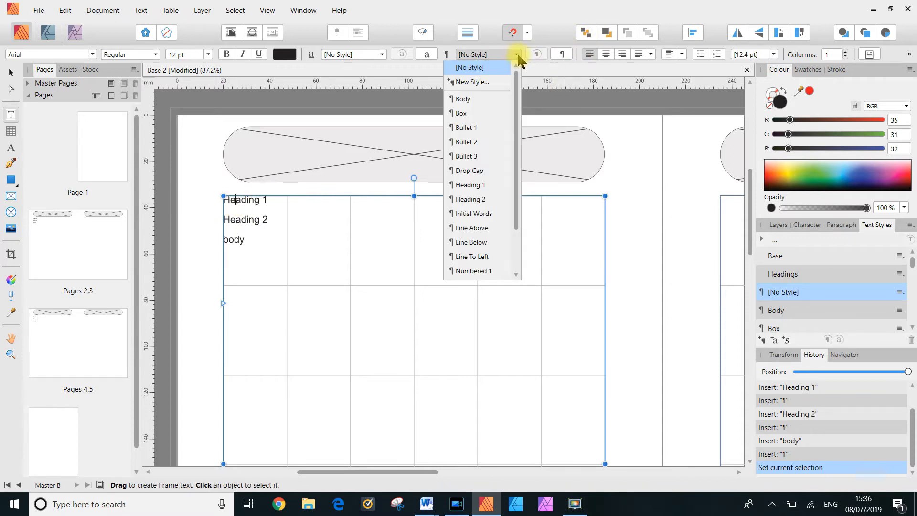
{"action": "left_click", "coordinate": [482, 186]}
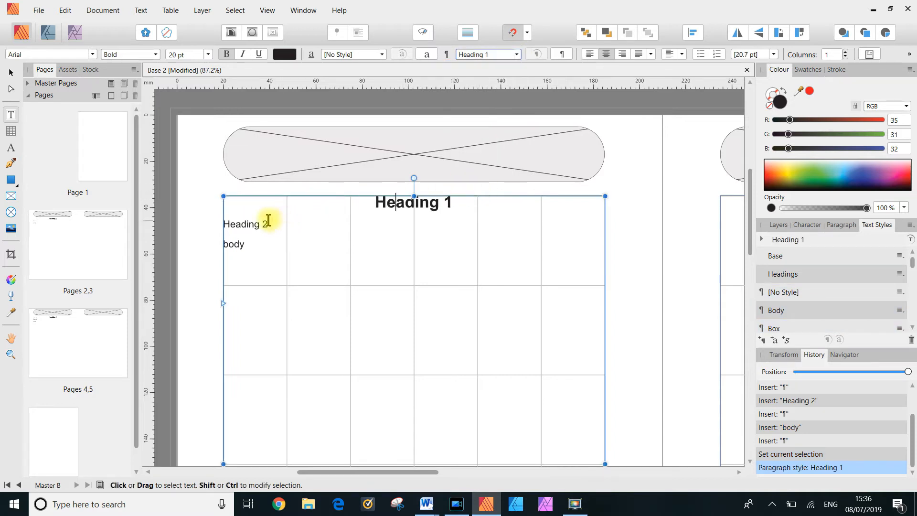
{"action": "left_click", "coordinate": [249, 222]}
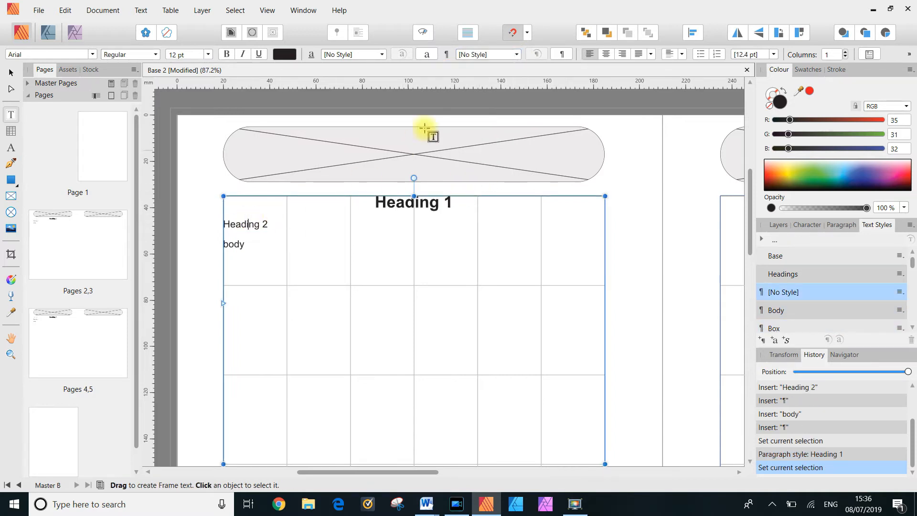
{"action": "left_click", "coordinate": [517, 55]}
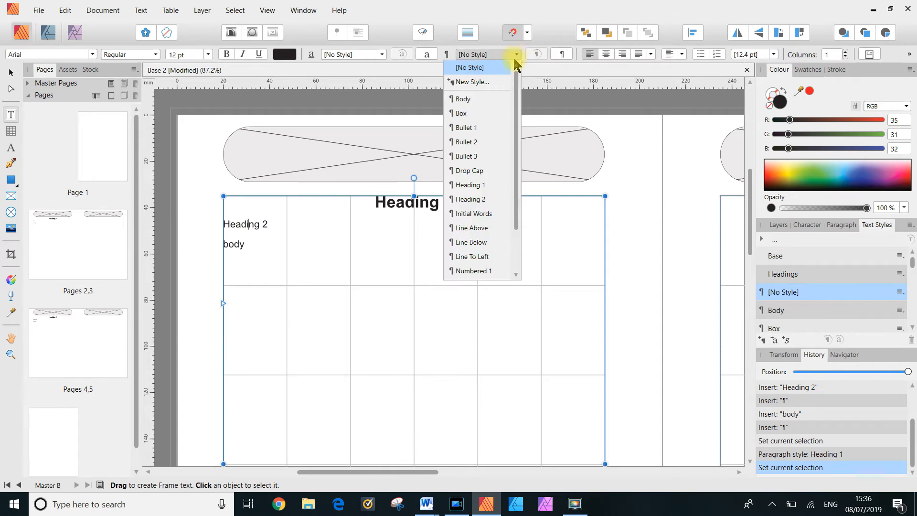
{"action": "left_click", "coordinate": [472, 200]}
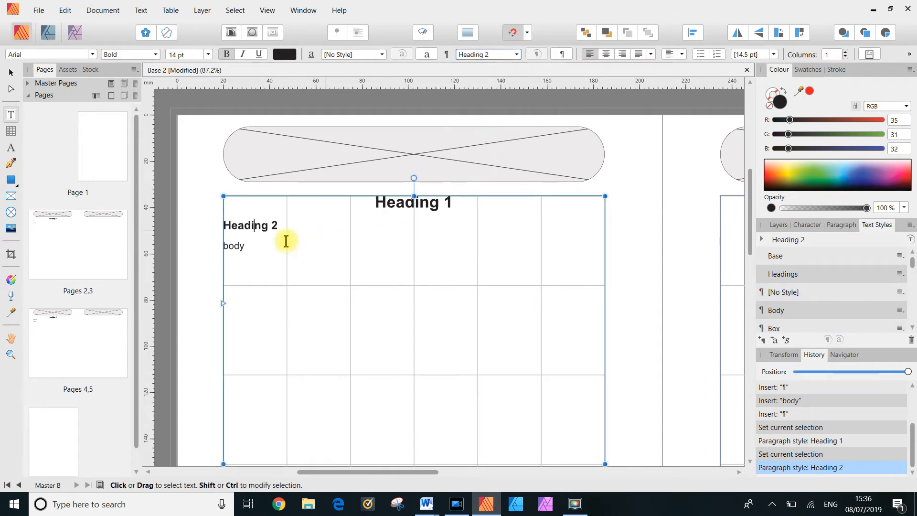
- Apply the Body paragraph style to the "body" line
{"action": "left_click", "coordinate": [237, 247]}
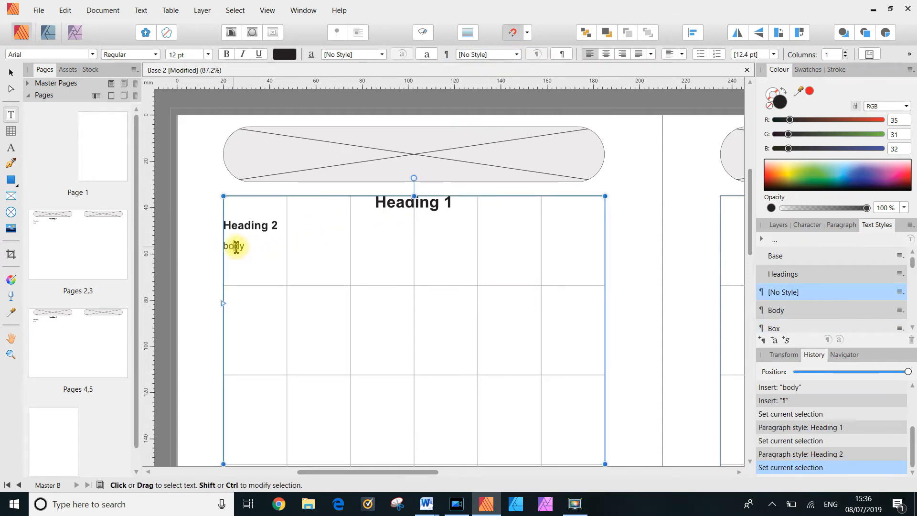
{"action": "left_click", "coordinate": [518, 53]}
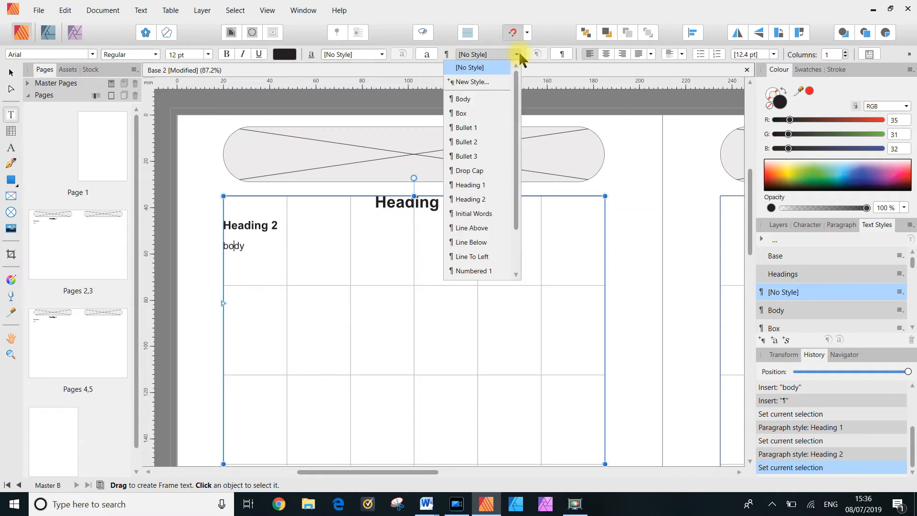
{"action": "left_click", "coordinate": [477, 100]}
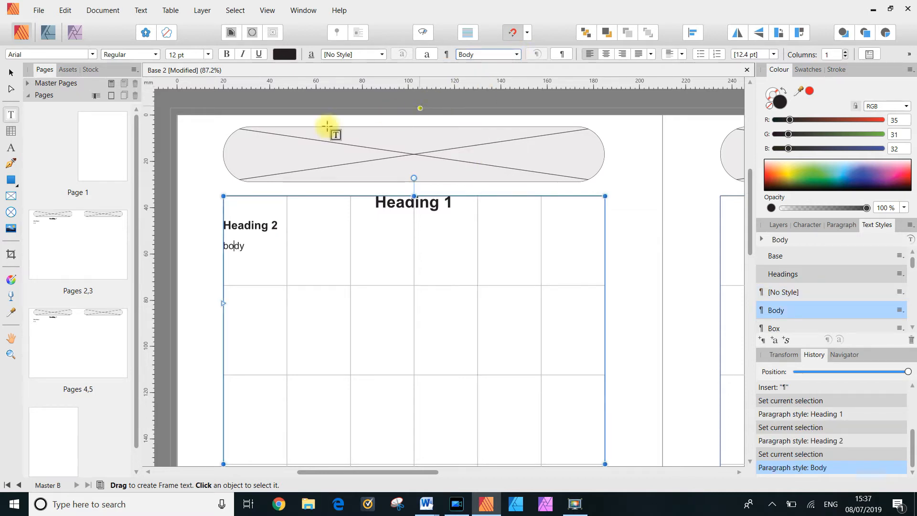
- Browse the favourite fonts in the font family list
{"action": "left_click", "coordinate": [92, 55]}
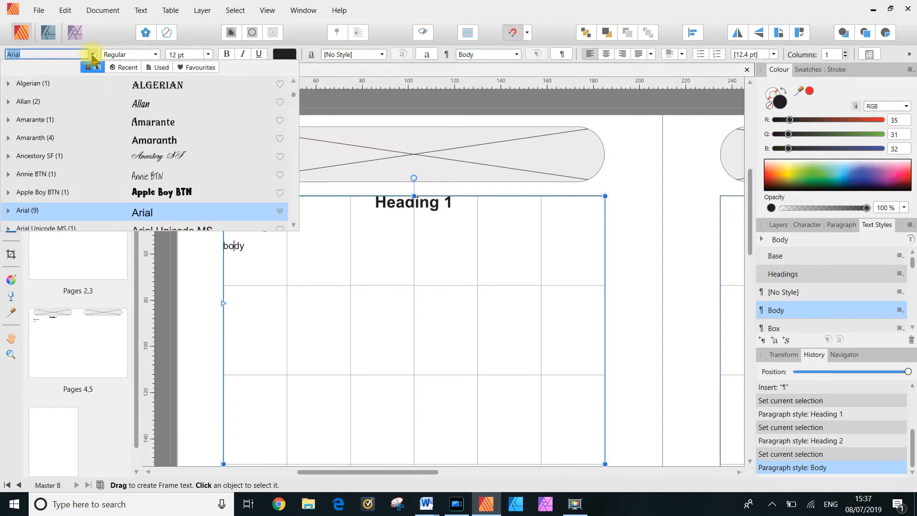
{"action": "left_click", "coordinate": [200, 68]}
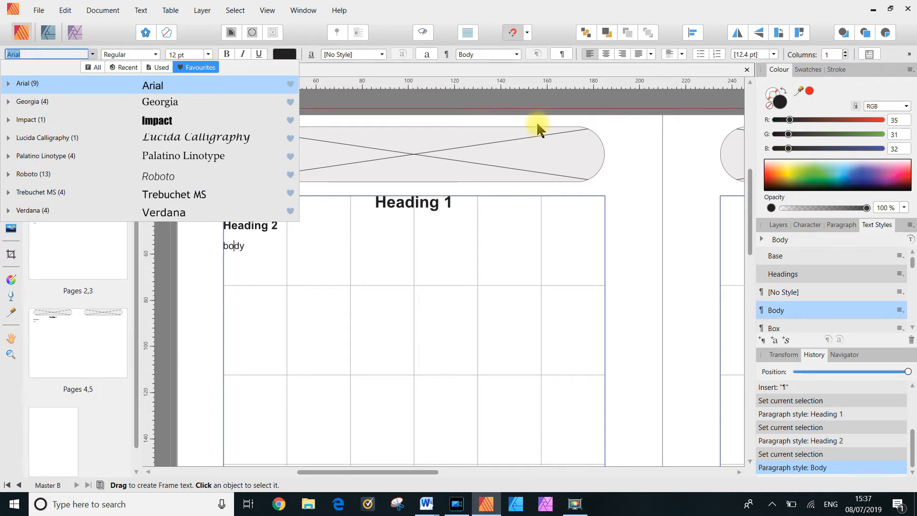
{"action": "left_click", "coordinate": [495, 267]}
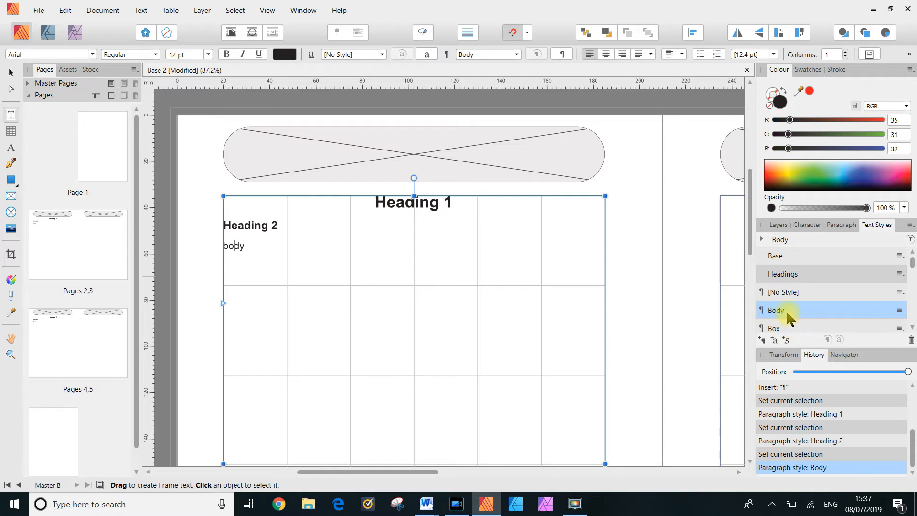
- Edit the Base text style so its font family is Trebuchet MS
{"action": "left_click", "coordinate": [775, 258]}
{"action": "left_click", "coordinate": [773, 257]}
{"action": "double_click", "coordinate": [774, 257]}
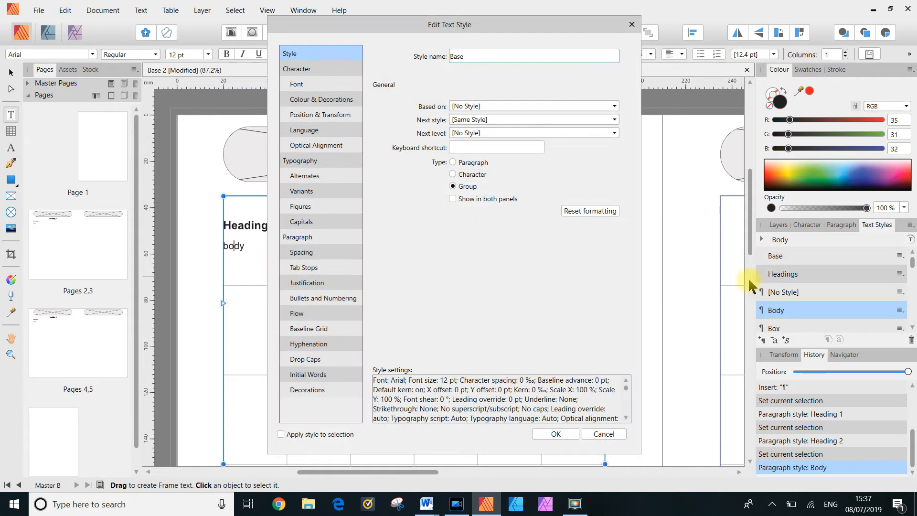
{"action": "left_click", "coordinate": [317, 84]}
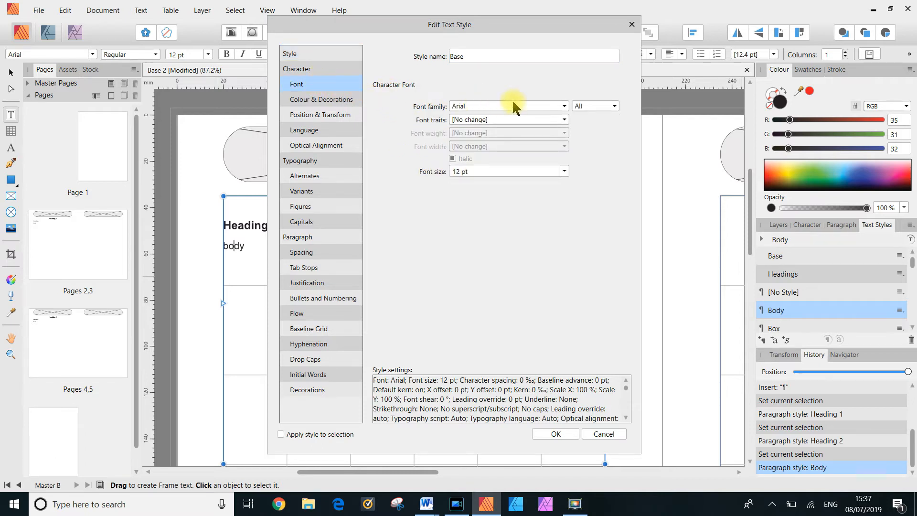
{"action": "left_click", "coordinate": [565, 106]}
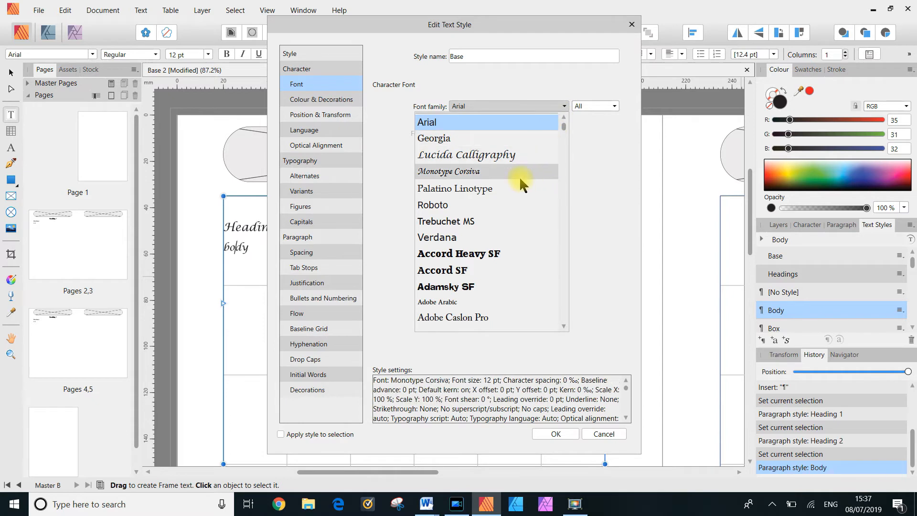
{"action": "left_click", "coordinate": [477, 221]}
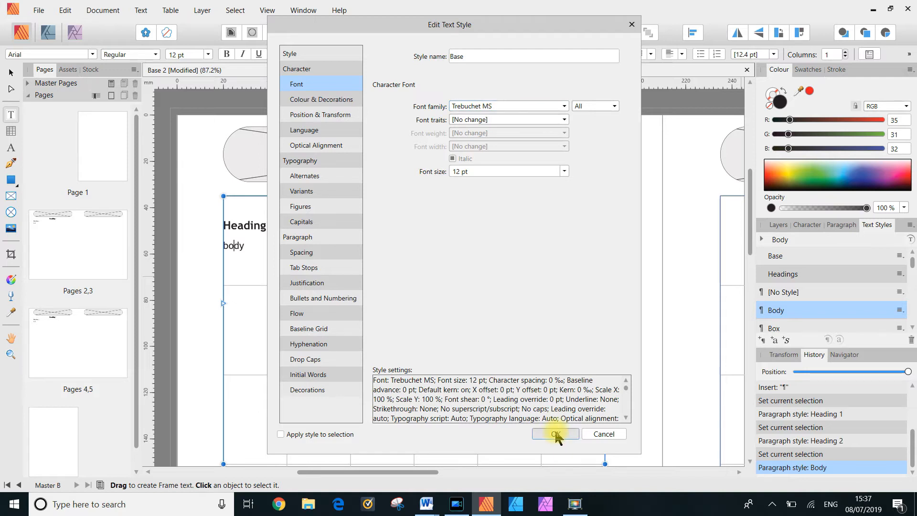
{"action": "left_click", "coordinate": [557, 434]}
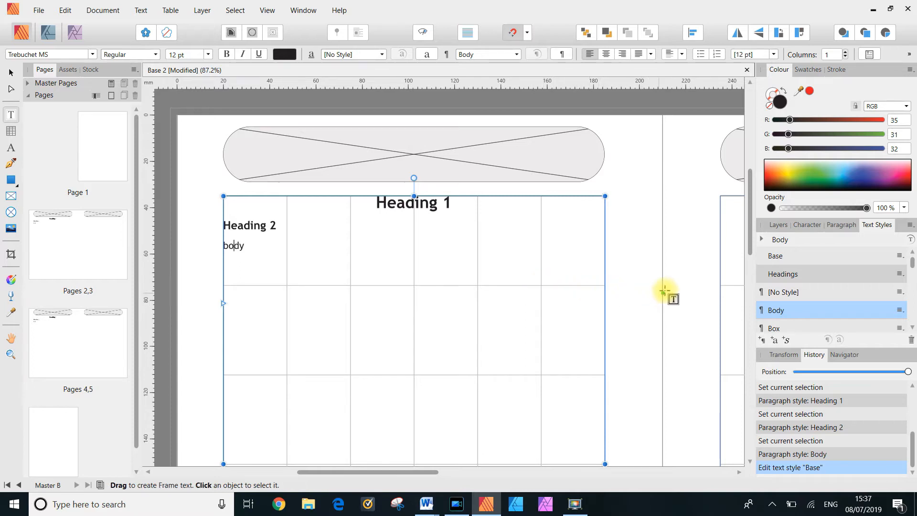
- Create a group text style named HEADINGS with Palatino Linotype as its font family
{"action": "left_click", "coordinate": [787, 341]}
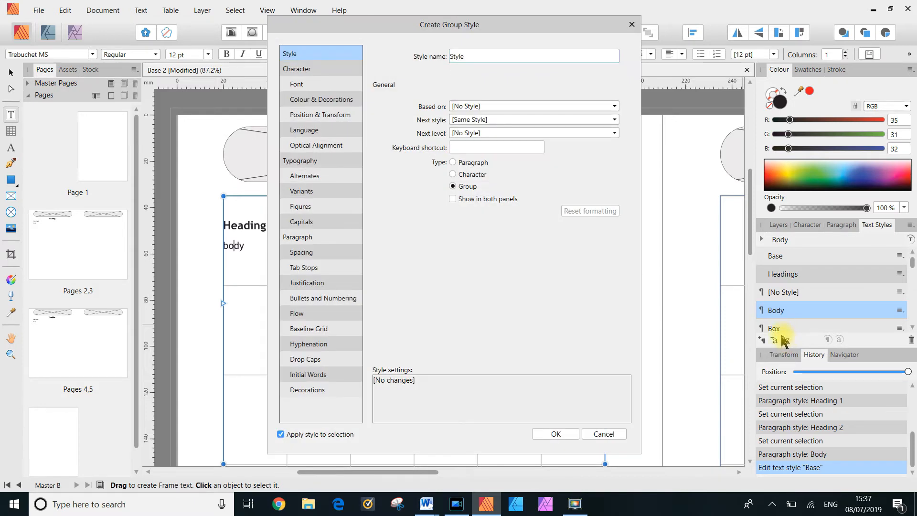
{"action": "double_click", "coordinate": [475, 56]}
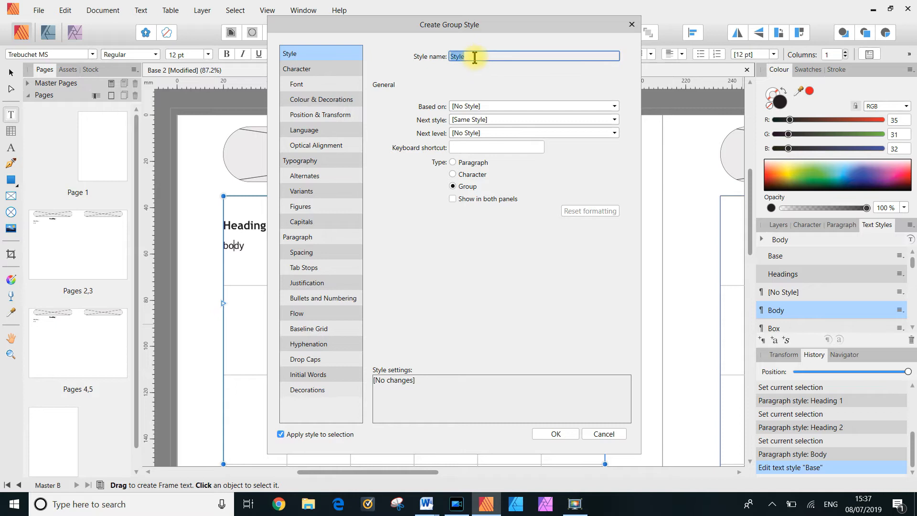
{"action": "key", "text": "Caps_Lock"}
{"action": "type", "text": "HE"}
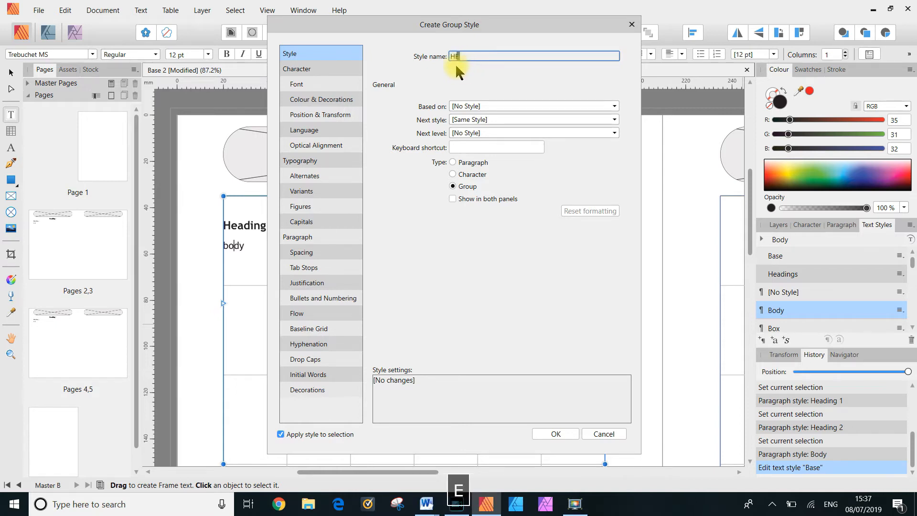
{"action": "type", "text": "ADINGS"}
{"action": "key", "text": "Caps_Lock"}
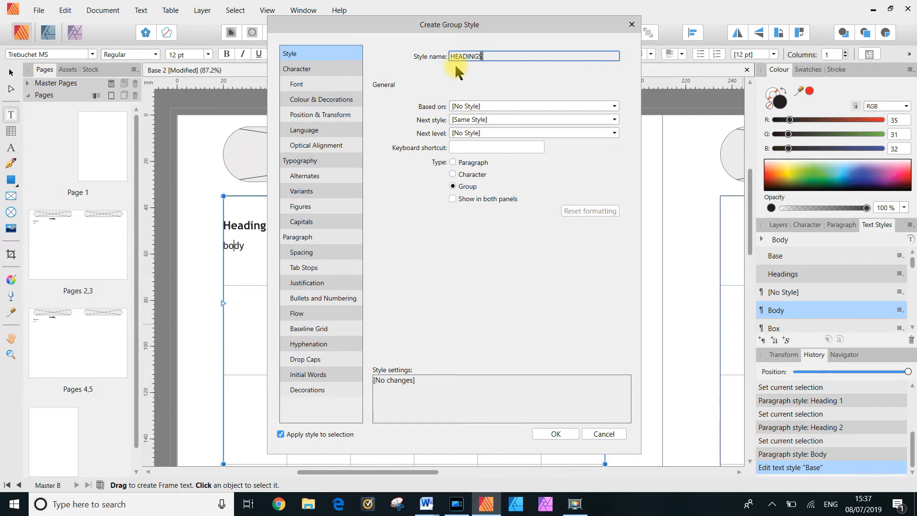
{"action": "left_click", "coordinate": [297, 84]}
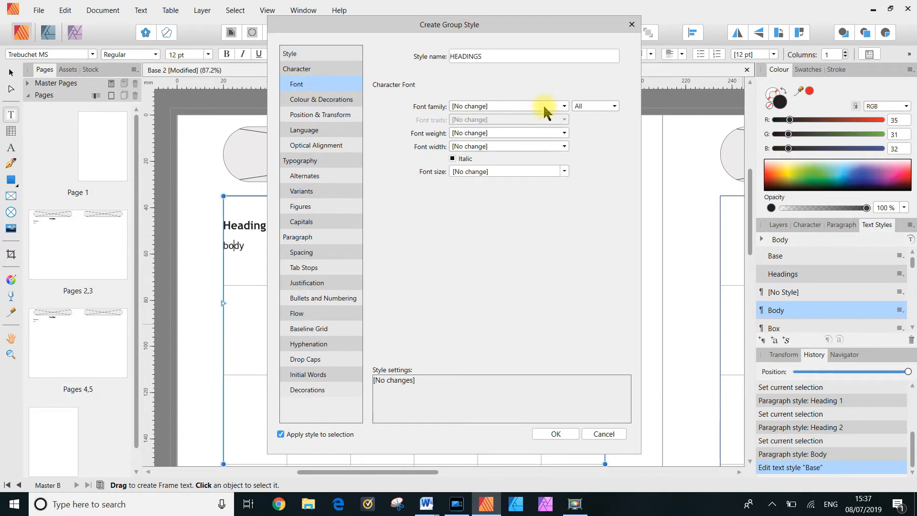
{"action": "left_click", "coordinate": [565, 106]}
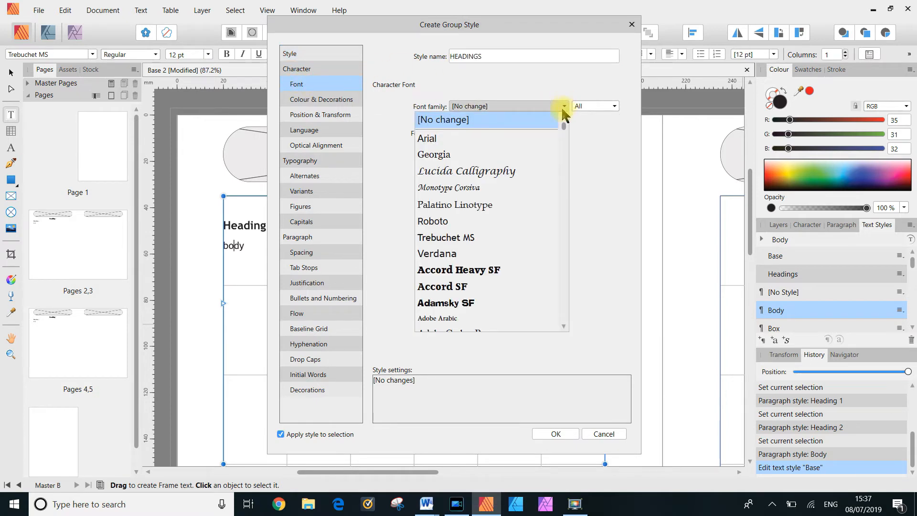
{"action": "left_click", "coordinate": [492, 205]}
{"action": "left_click", "coordinate": [557, 435]}
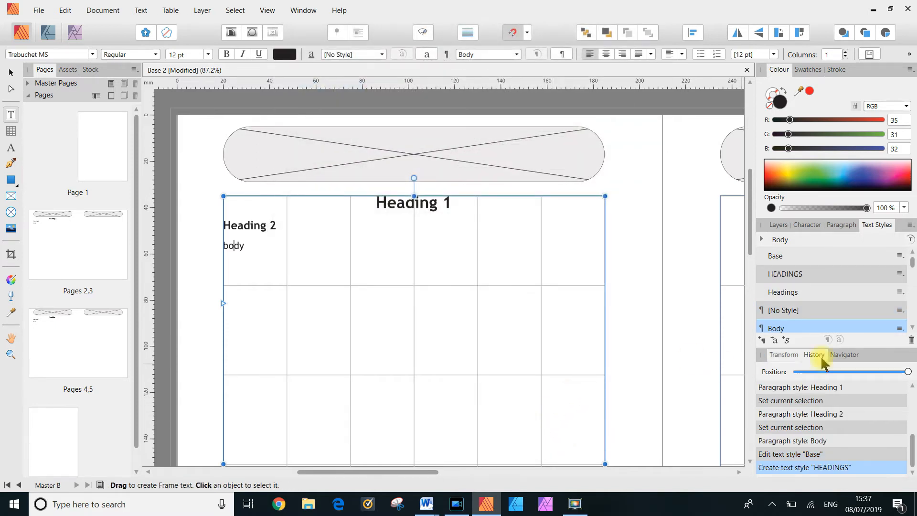
- Edit the Heading 1 paragraph style so it is based on the HEADINGS group style
{"action": "left_click", "coordinate": [407, 202]}
{"action": "left_click_drag", "start_coordinate": [912, 263], "coordinate": [914, 289]}
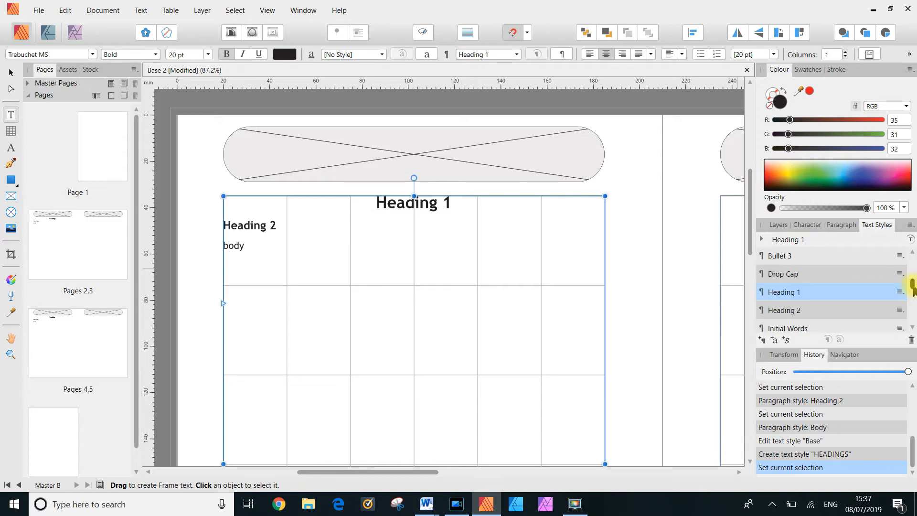
{"action": "double_click", "coordinate": [779, 292]}
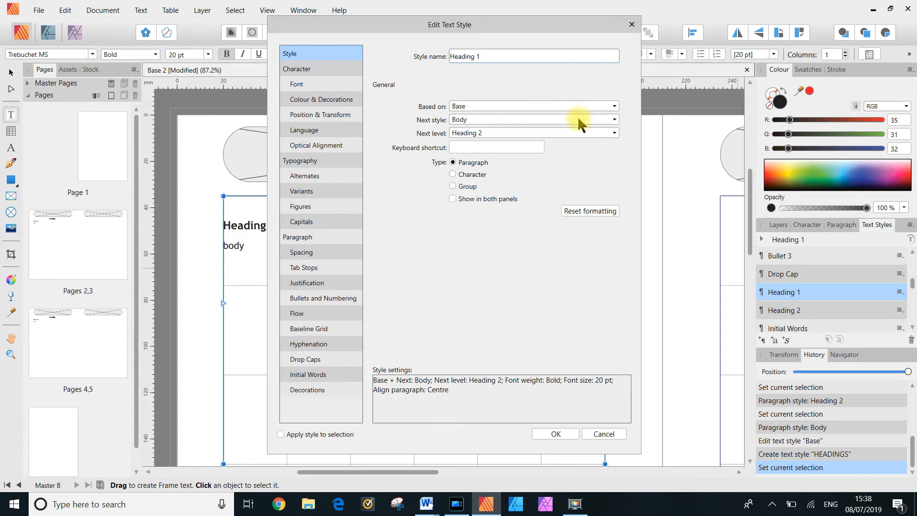
{"action": "left_click", "coordinate": [614, 108]}
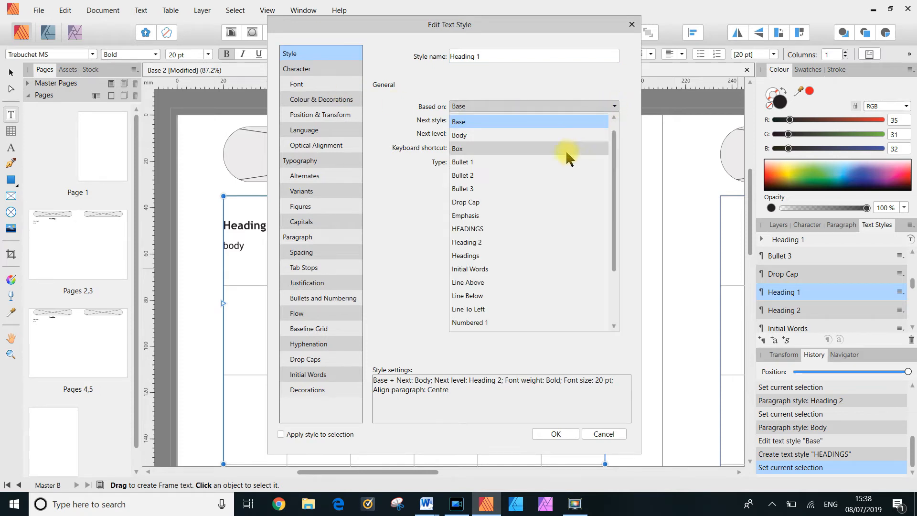
{"action": "left_click", "coordinate": [523, 228]}
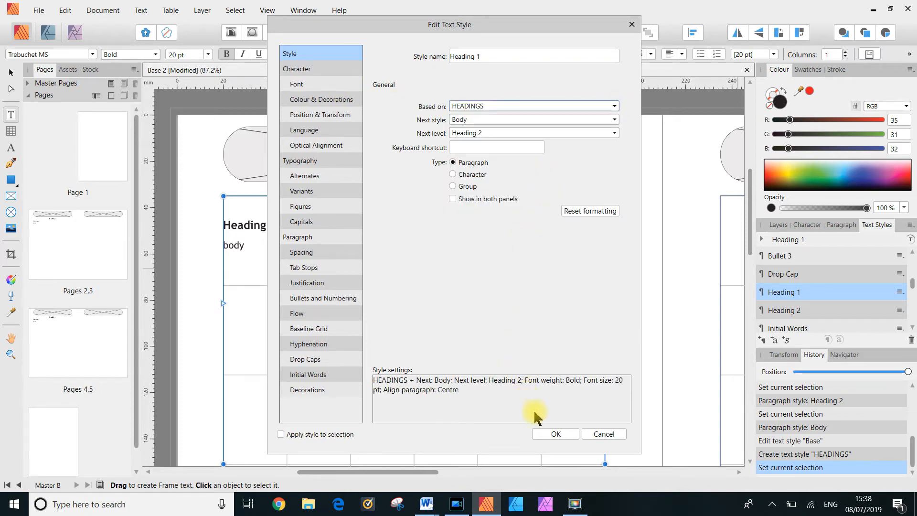
{"action": "left_click", "coordinate": [547, 433]}
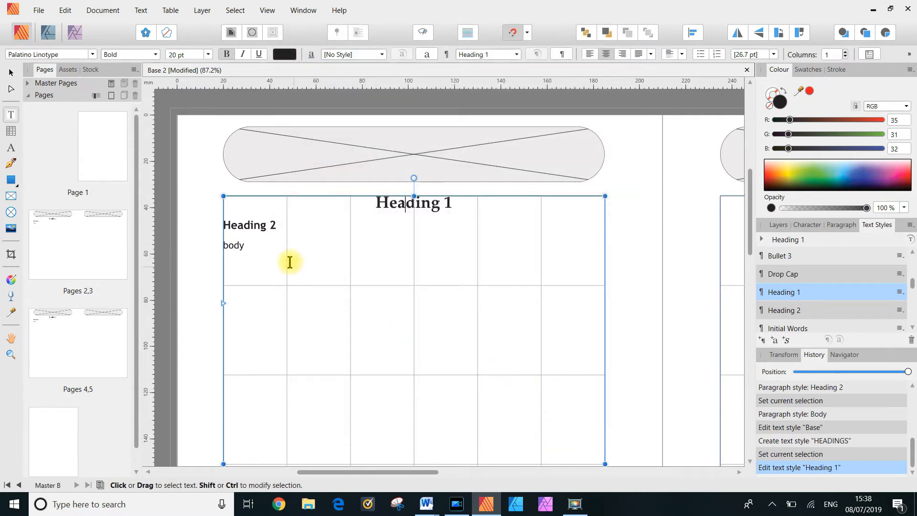
- Edit the Heading 2 paragraph style so it is based on the Headings group style
{"action": "left_click", "coordinate": [251, 224]}
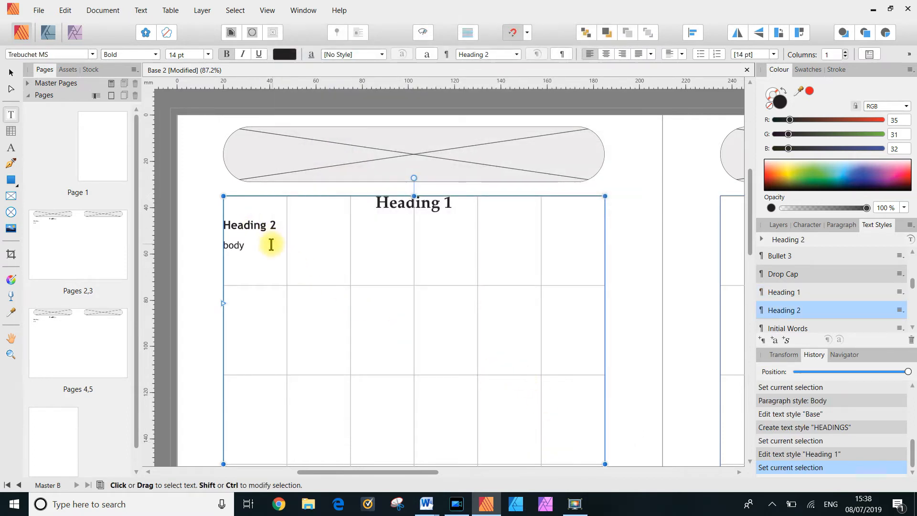
{"action": "double_click", "coordinate": [784, 308]}
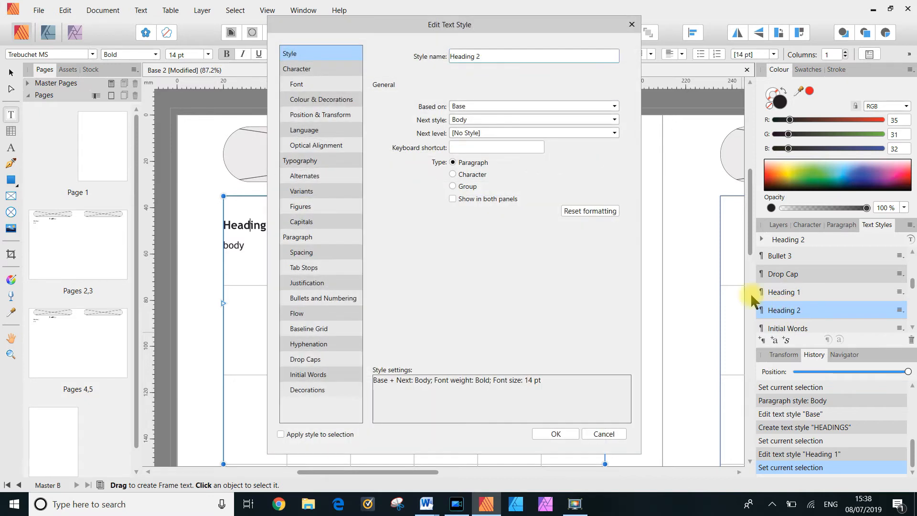
{"action": "left_click", "coordinate": [616, 105]}
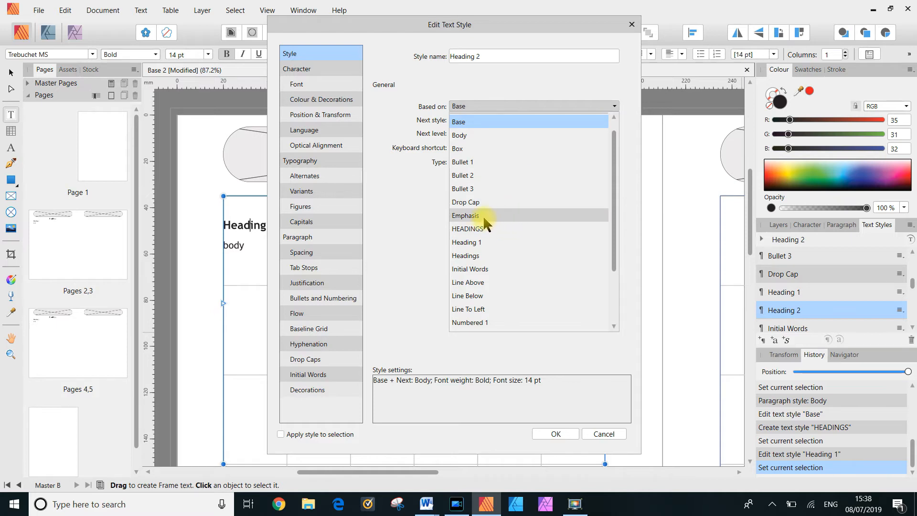
{"action": "left_click", "coordinate": [479, 255]}
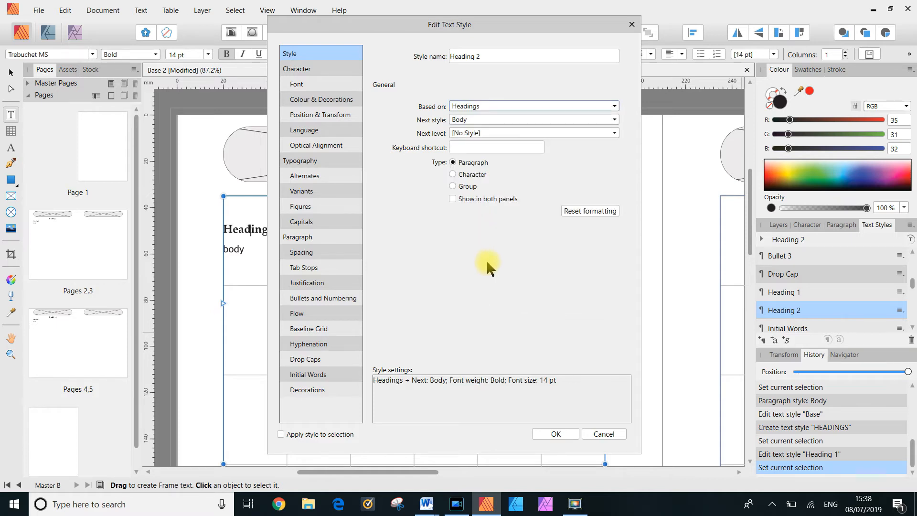
{"action": "left_click", "coordinate": [555, 434]}
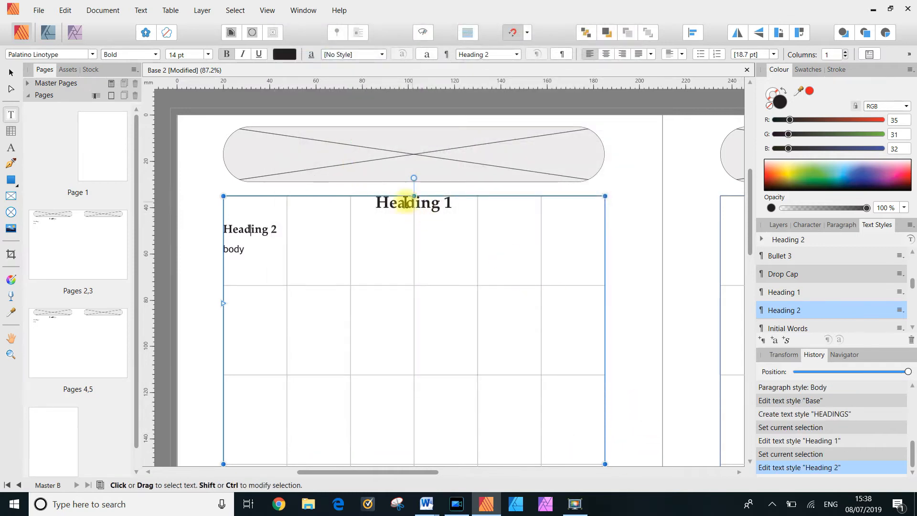
- Set the Heading 1 style's text fill to mid grey, R 115 G 115 B 115, from the Greys swatches
{"action": "left_click", "coordinate": [406, 203]}
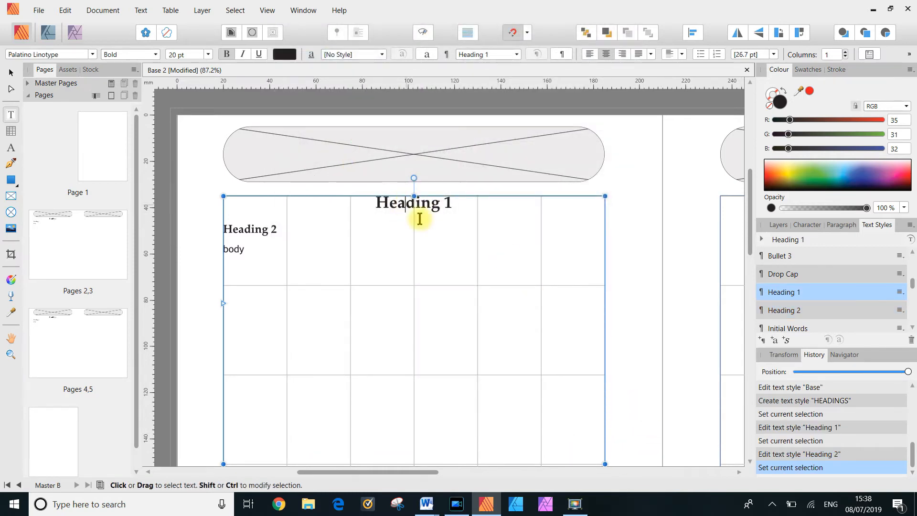
{"action": "double_click", "coordinate": [786, 292]}
{"action": "left_click", "coordinate": [322, 99]}
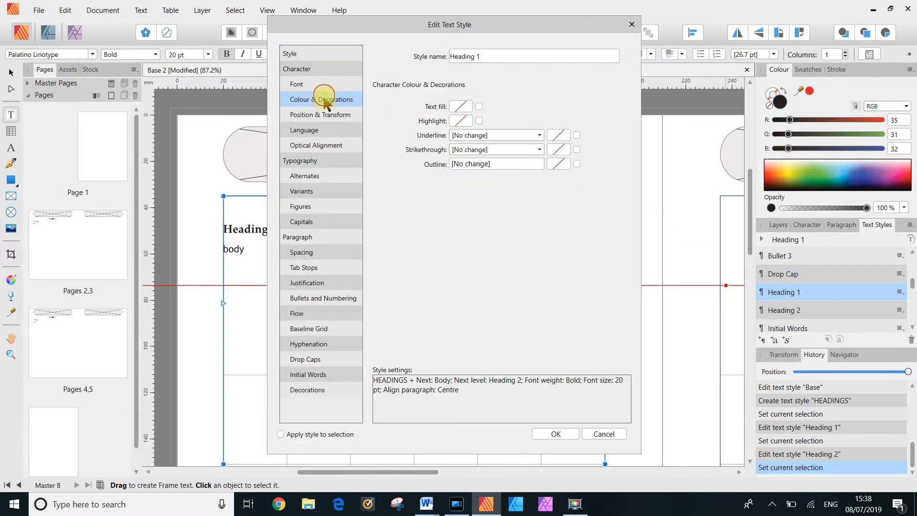
{"action": "left_click", "coordinate": [460, 105]}
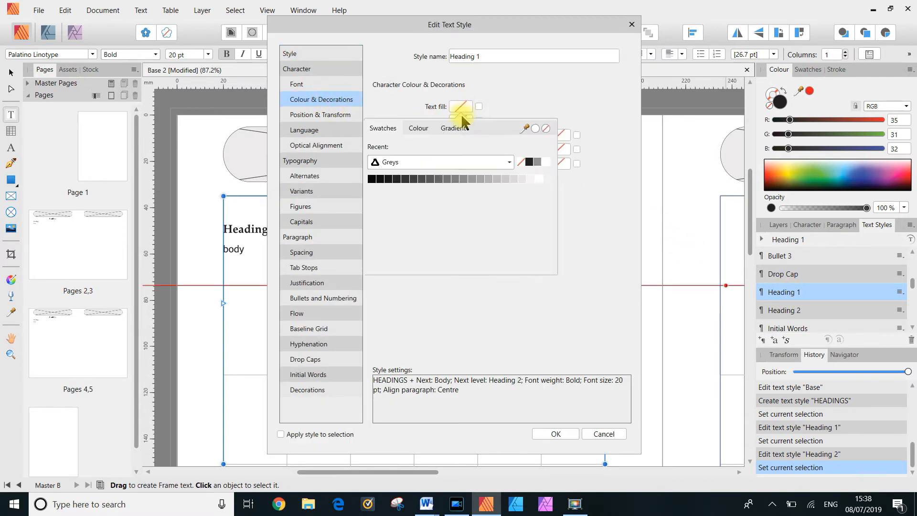
{"action": "left_click", "coordinate": [449, 186]}
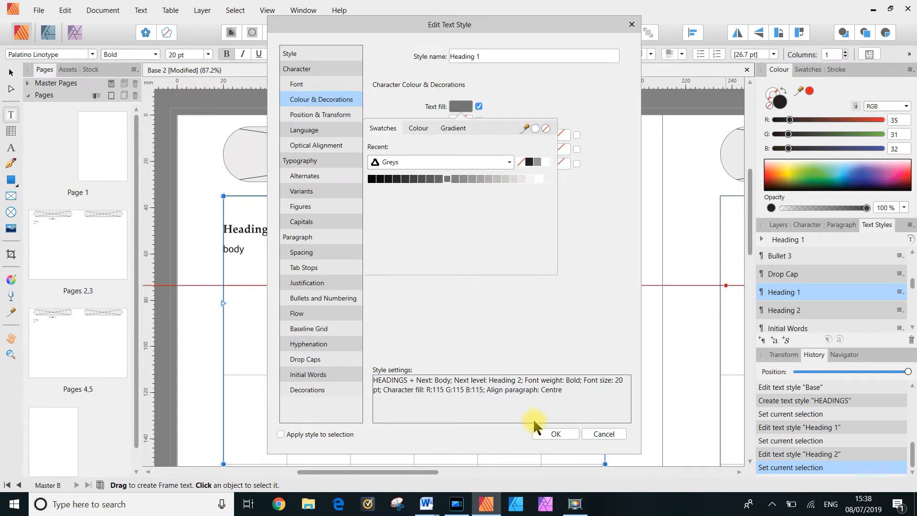
{"action": "left_click", "coordinate": [555, 435]}
{"action": "left_click", "coordinate": [555, 435]}
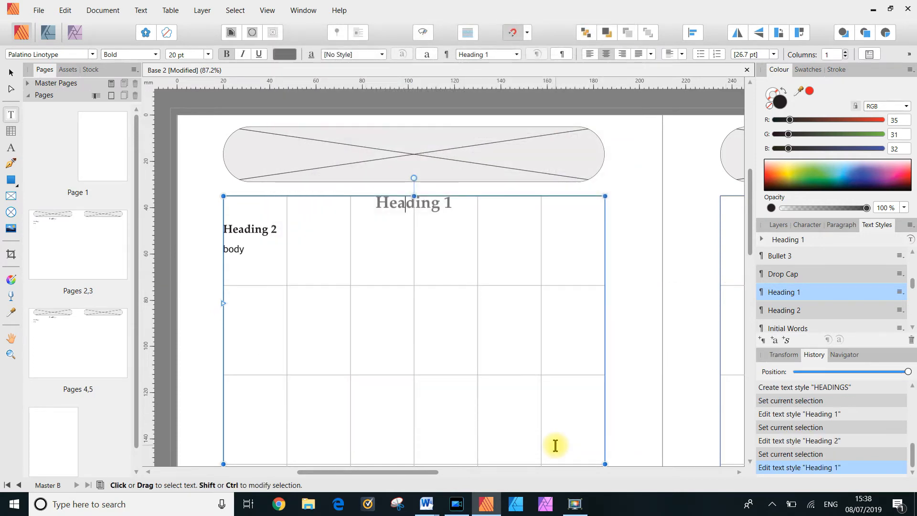
- Turn on italic for the Heading 2 paragraph style's font
{"action": "left_click", "coordinate": [255, 231]}
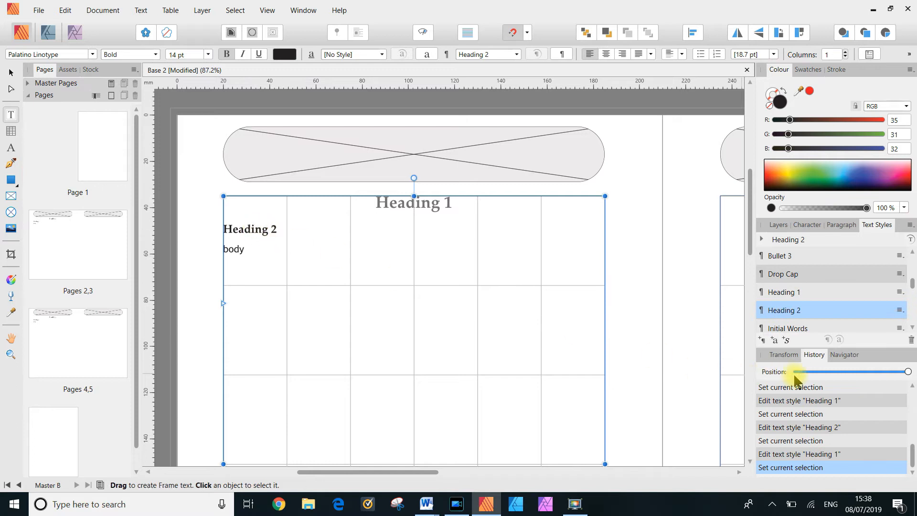
{"action": "double_click", "coordinate": [793, 311]}
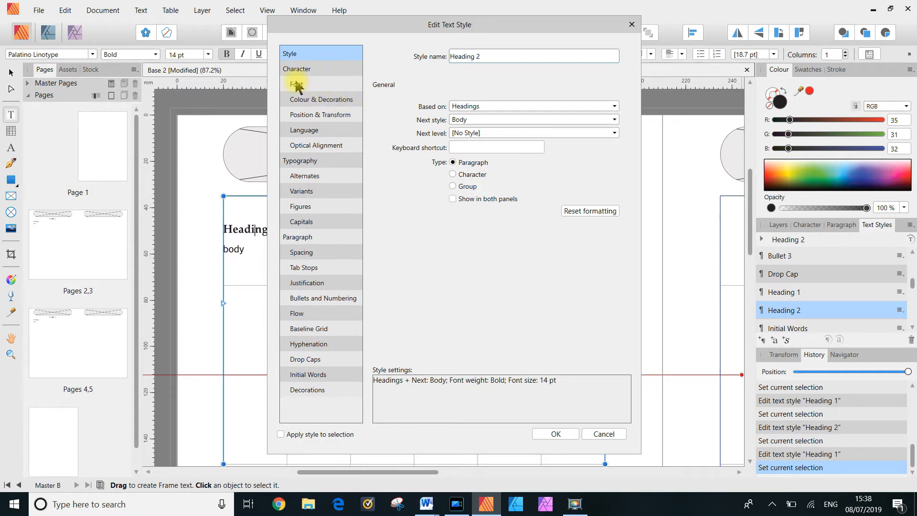
{"action": "left_click", "coordinate": [311, 87]}
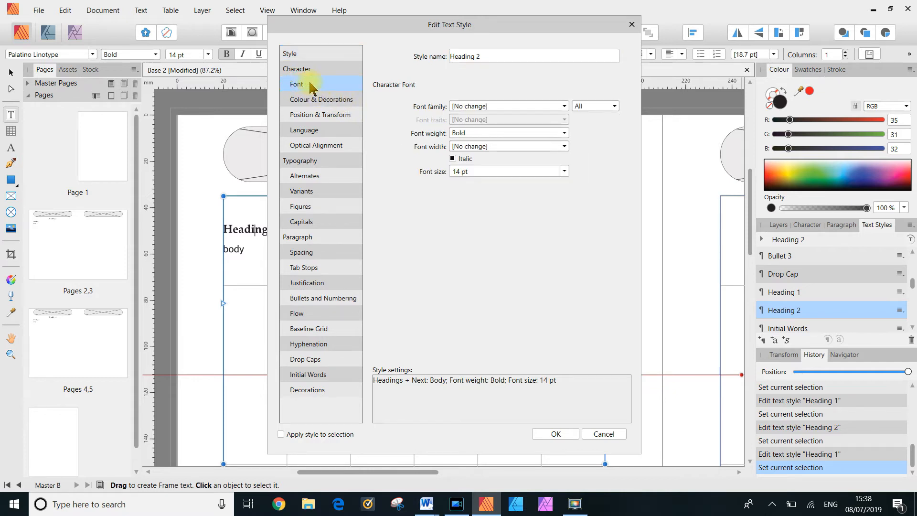
{"action": "left_click", "coordinate": [452, 159]}
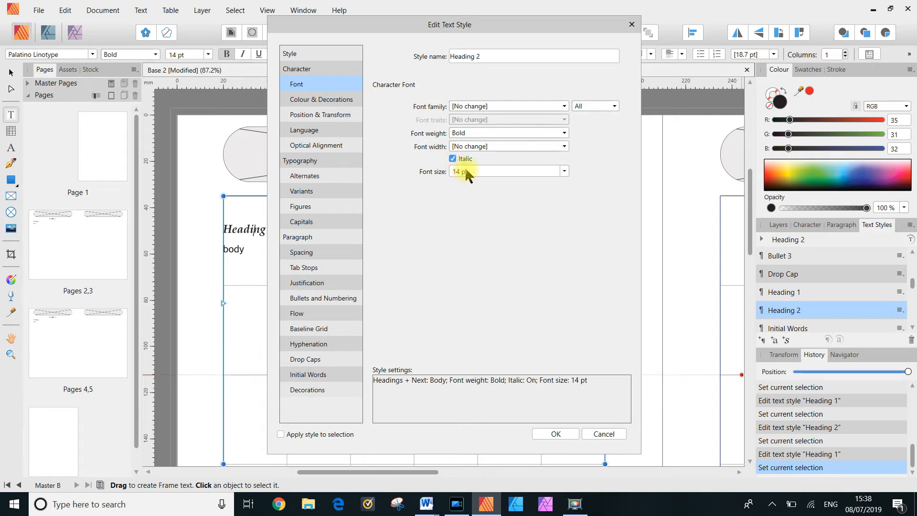
- Set the Heading 2 style's text fill to blue, R 0 G 161 B 243, and apply the style changes
{"action": "left_click", "coordinate": [323, 99]}
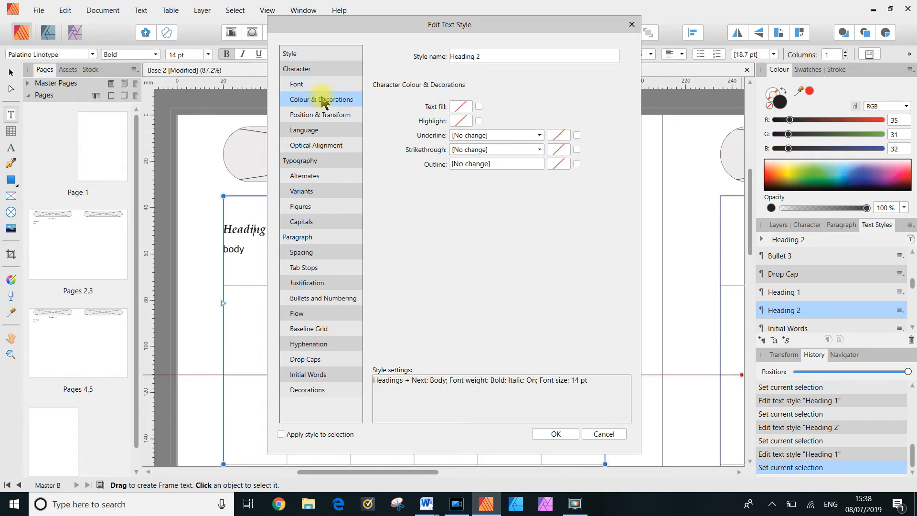
{"action": "left_click", "coordinate": [457, 108]}
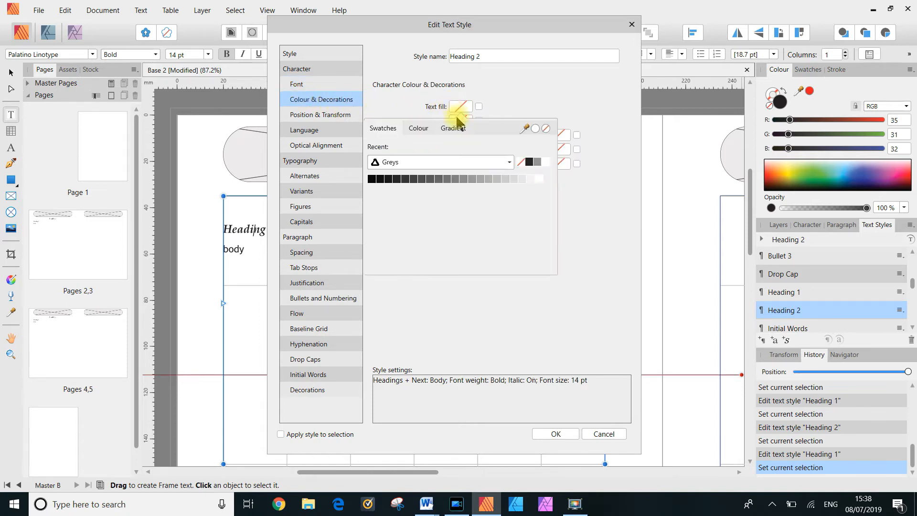
{"action": "left_click", "coordinate": [425, 130]}
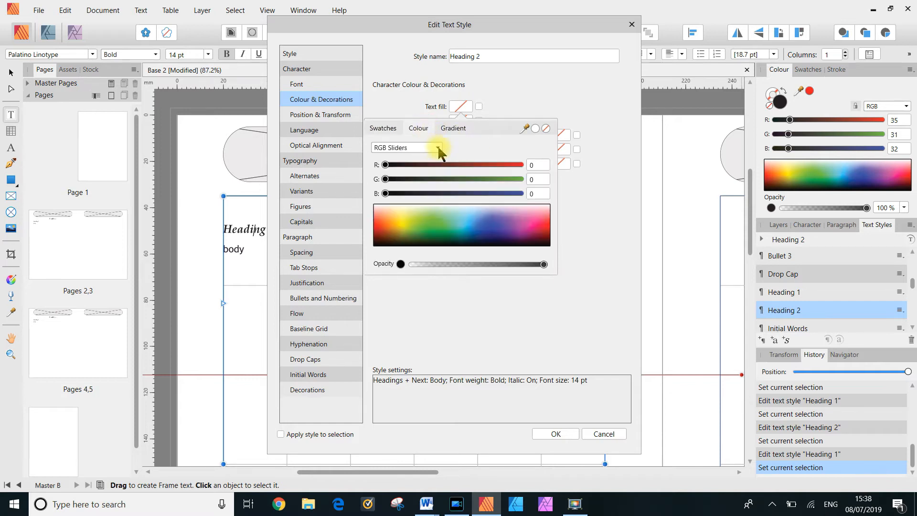
{"action": "left_click", "coordinate": [472, 227]}
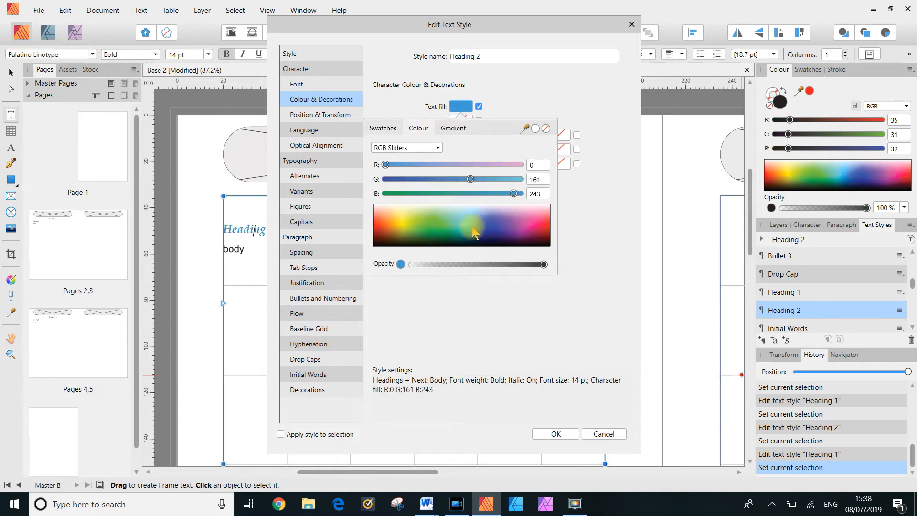
{"action": "left_click", "coordinate": [558, 435]}
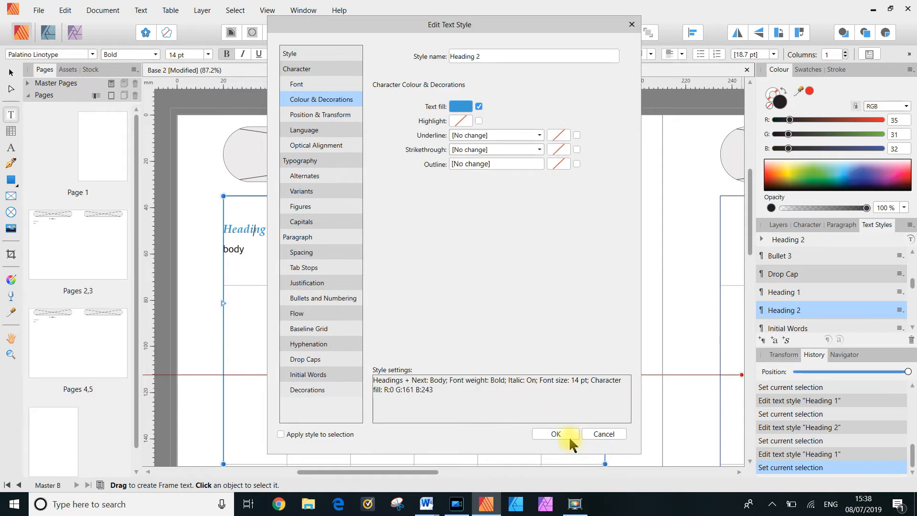
{"action": "left_click", "coordinate": [567, 433]}
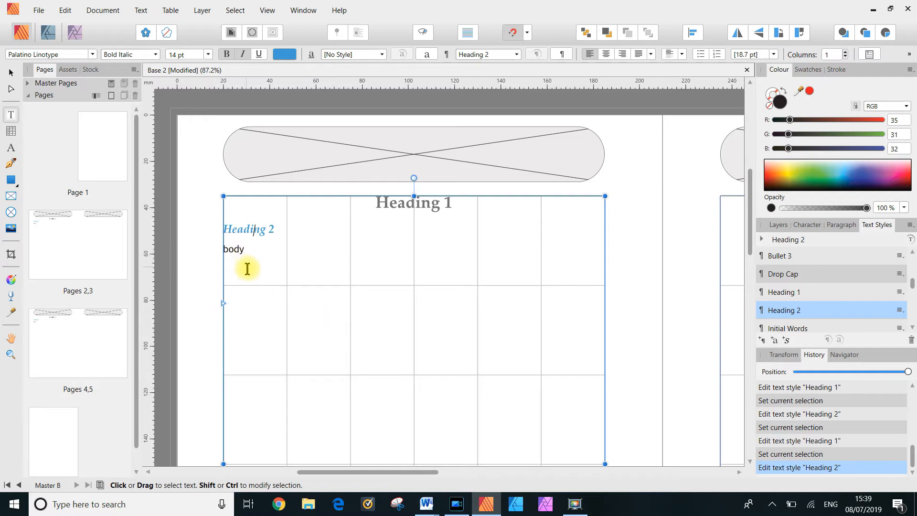
- Add a new line reading "Caption" below the body line in the master text frame
{"action": "left_click", "coordinate": [261, 251]}
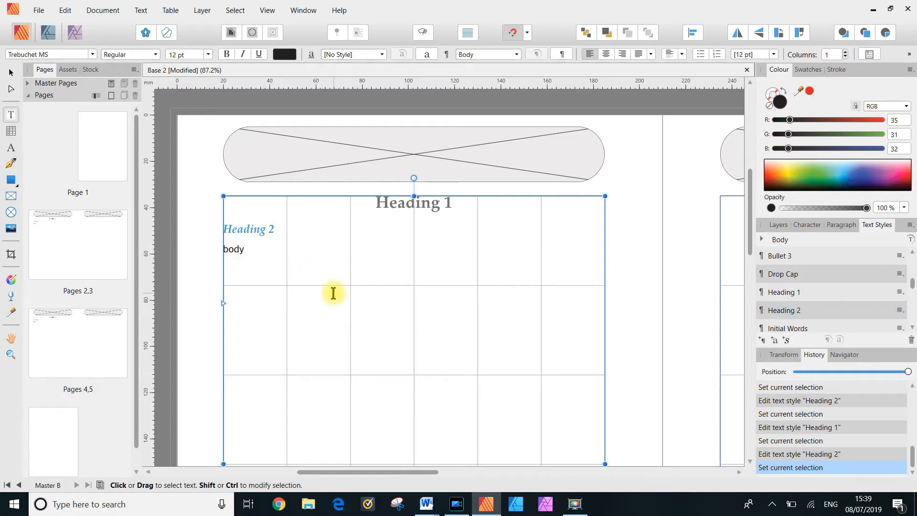
{"action": "key", "text": "Return"}
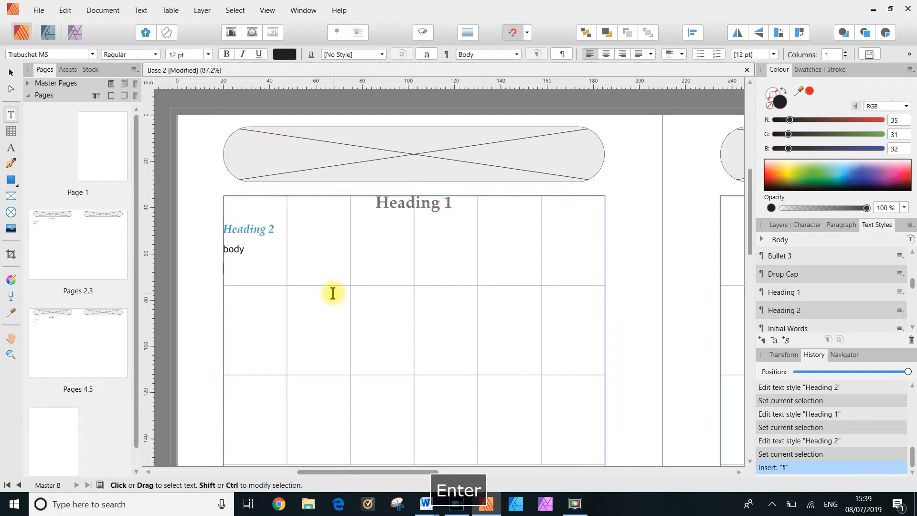
{"action": "type", "text": "Ca"}
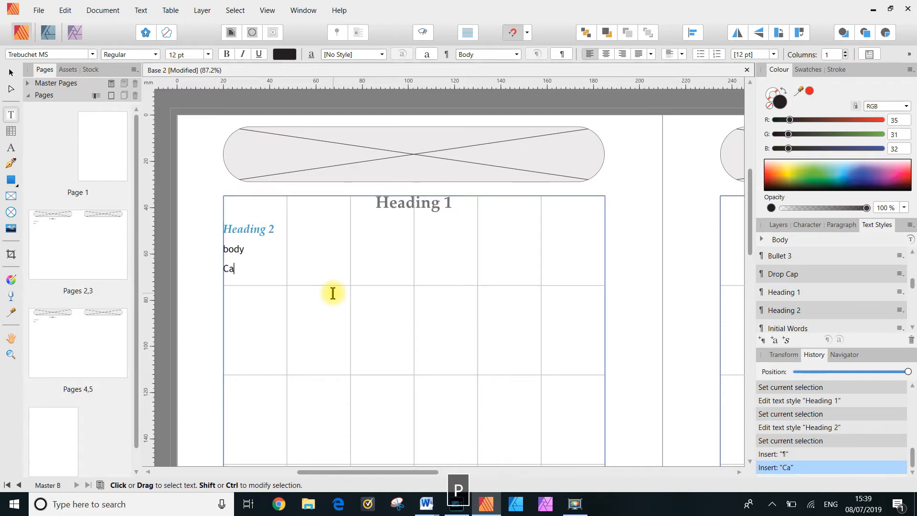
{"action": "type", "text": "ption"}
{"action": "key", "text": "Escape"}
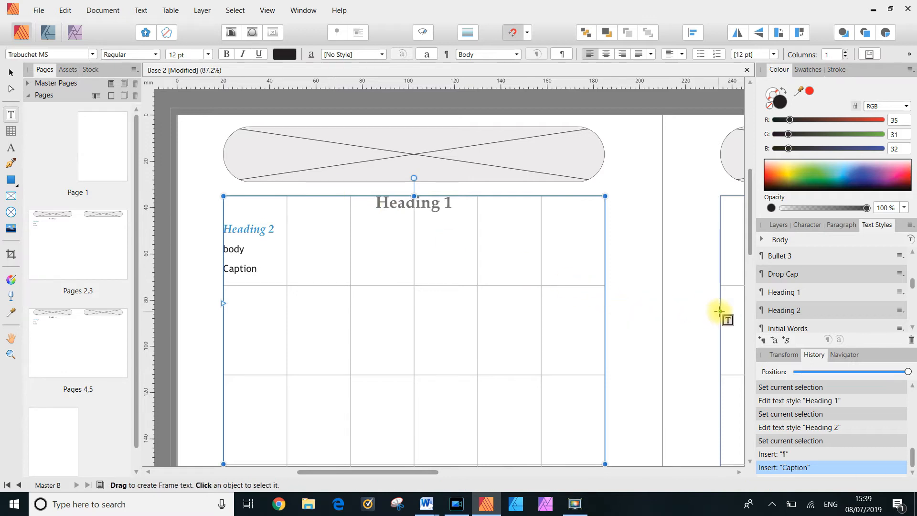
- Create a paragraph style for the Caption line, based on the HEADINGS group style with an 8 pt font size
{"action": "left_click", "coordinate": [762, 340]}
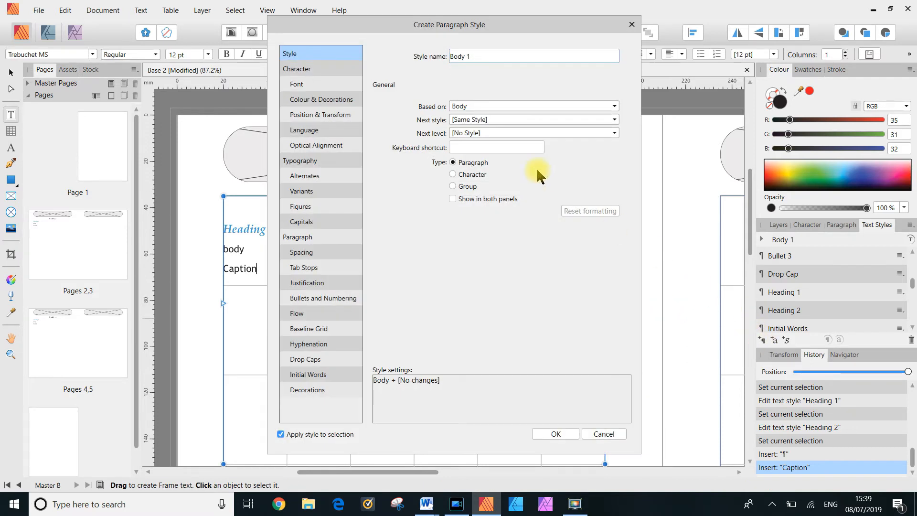
{"action": "left_click", "coordinate": [612, 109]}
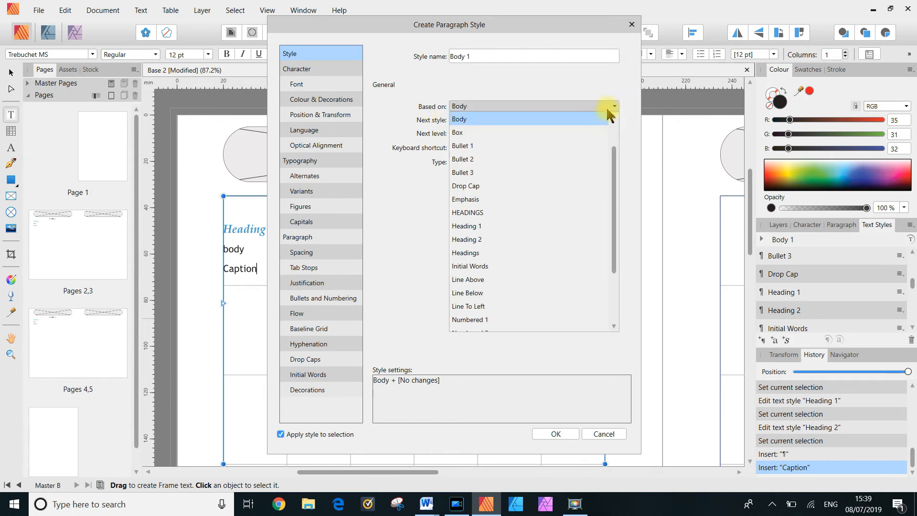
{"action": "left_click", "coordinate": [489, 214]}
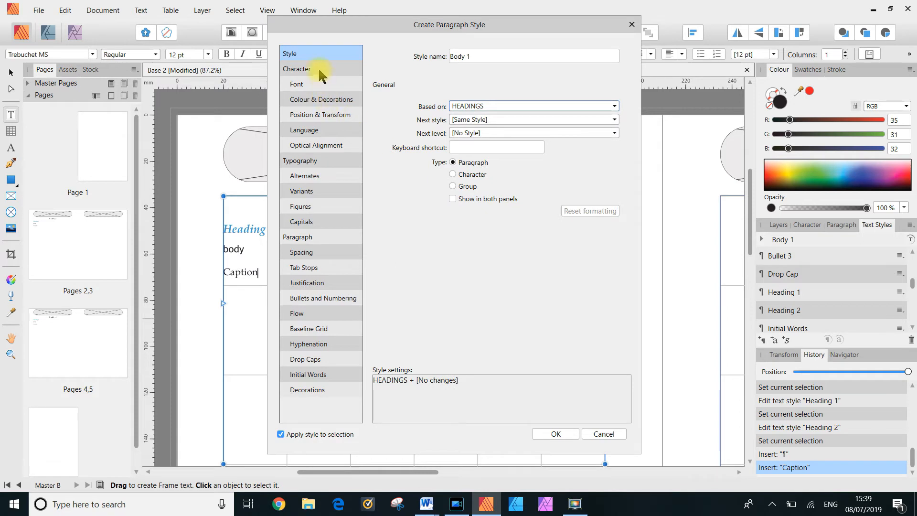
{"action": "left_click", "coordinate": [298, 84]}
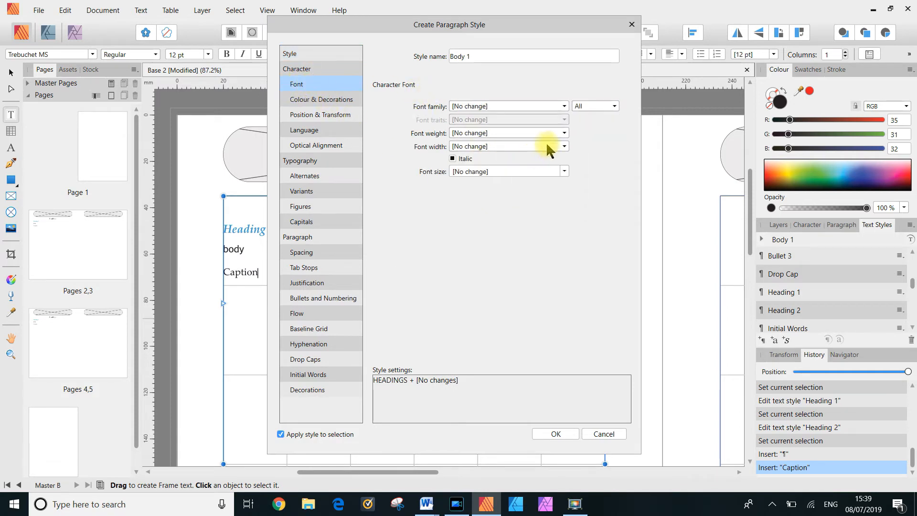
{"action": "left_click", "coordinate": [564, 171]}
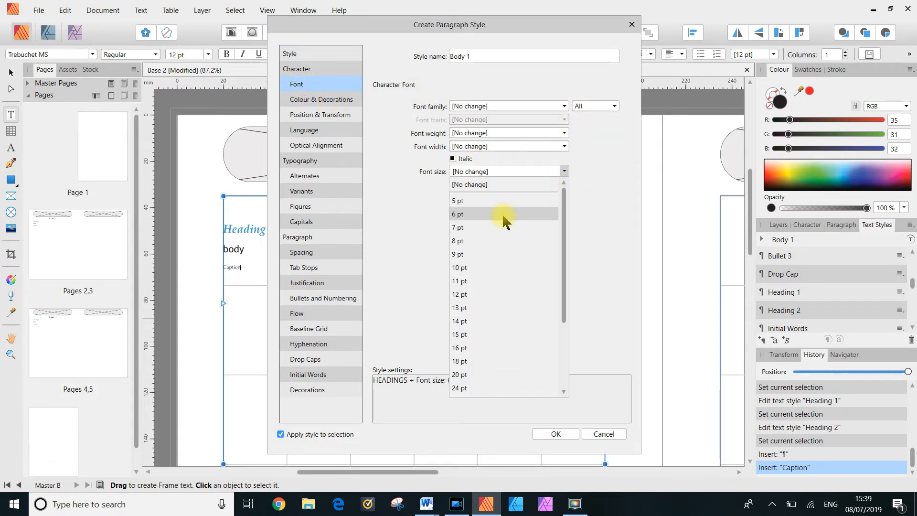
{"action": "left_click", "coordinate": [480, 240]}
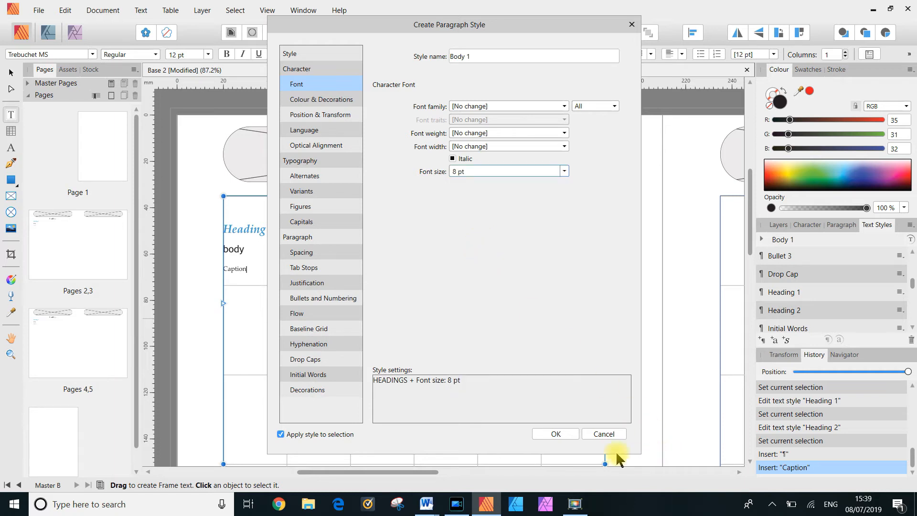
{"action": "left_click", "coordinate": [558, 435]}
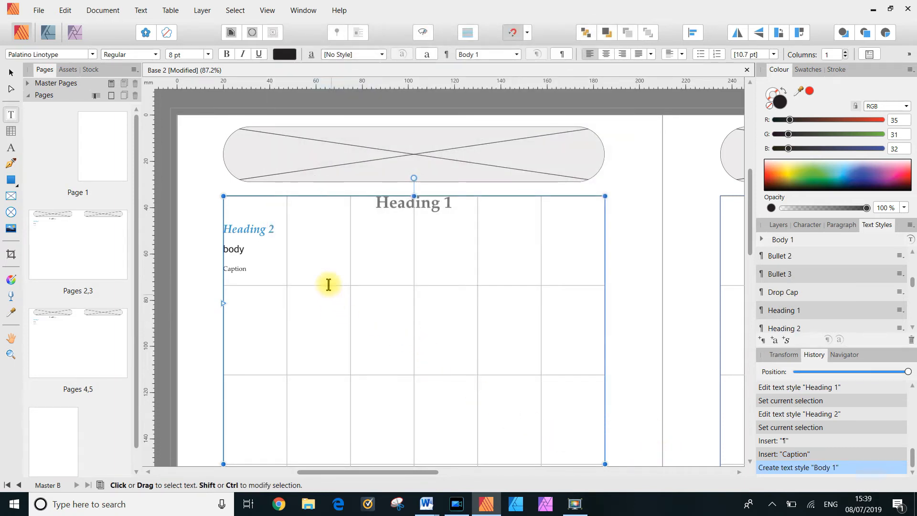
- Add a new line reading "Page number" below the Caption line
{"action": "key", "text": "Return"}
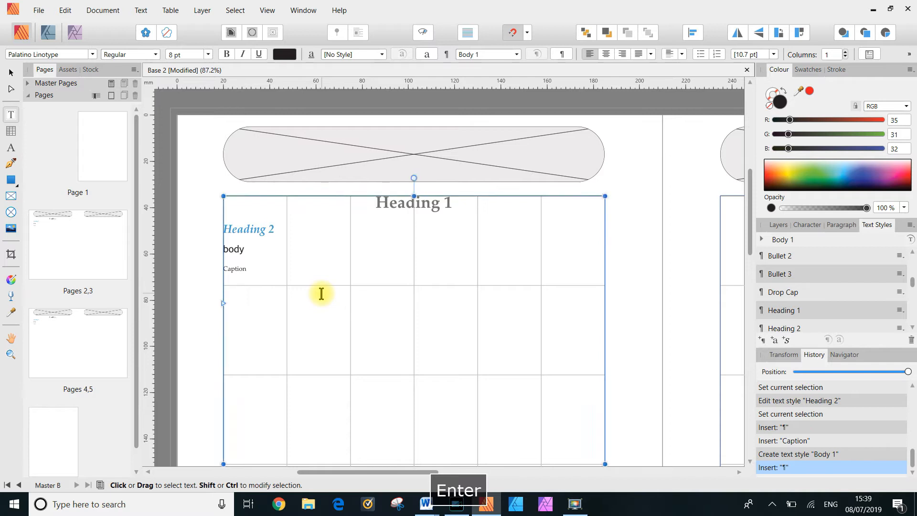
{"action": "type", "text": "Page "}
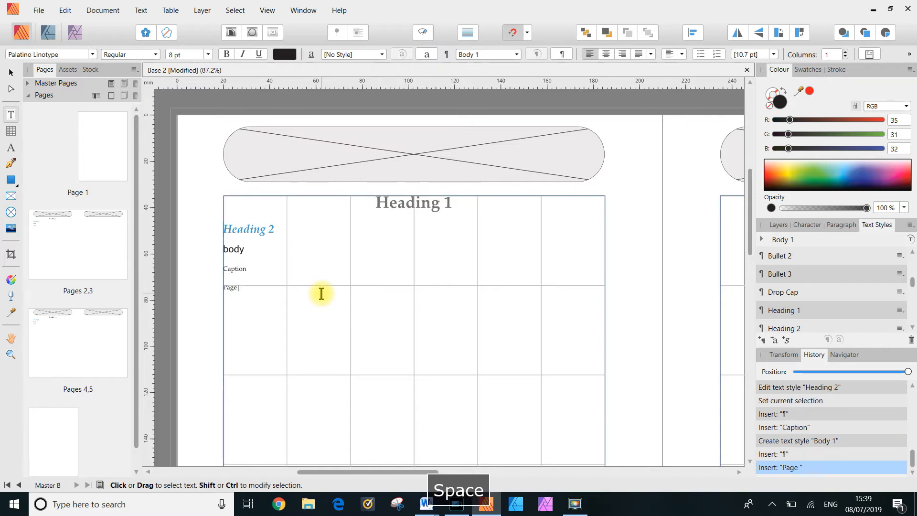
{"action": "type", "text": "number"}
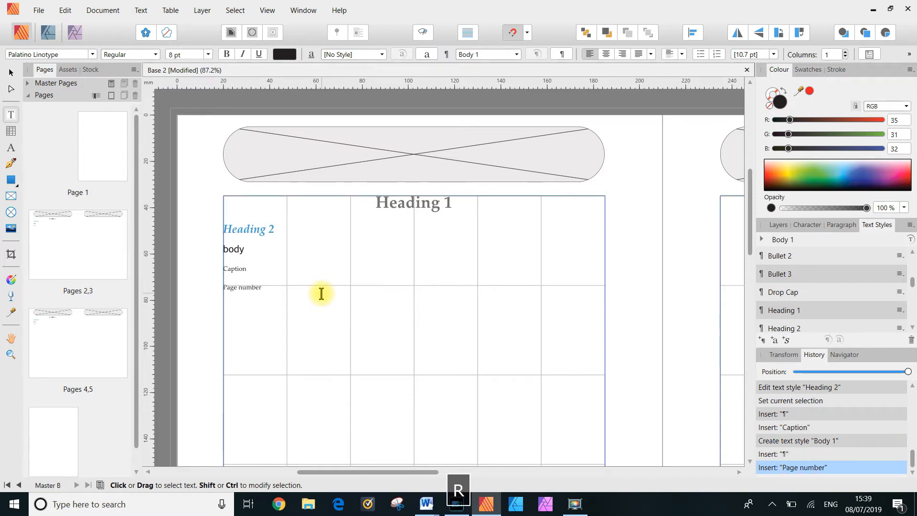
- Create a paragraph style for the Page number line, based on the Base style with an 8 pt font size
{"action": "triple_click", "coordinate": [248, 287]}
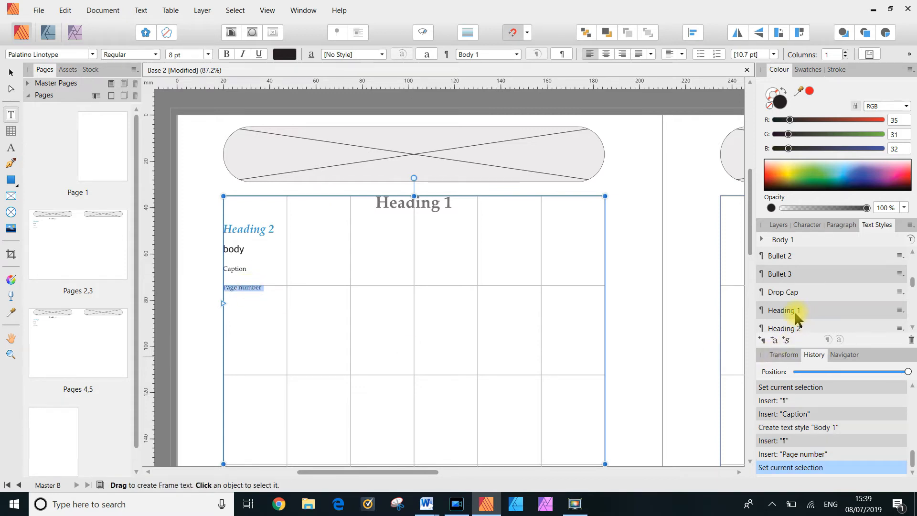
{"action": "left_click", "coordinate": [761, 340]}
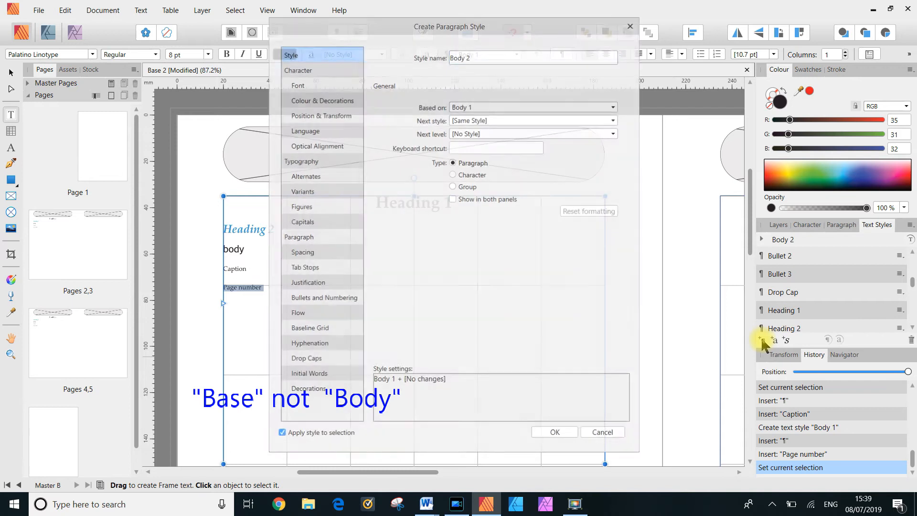
{"action": "left_click", "coordinate": [615, 106]}
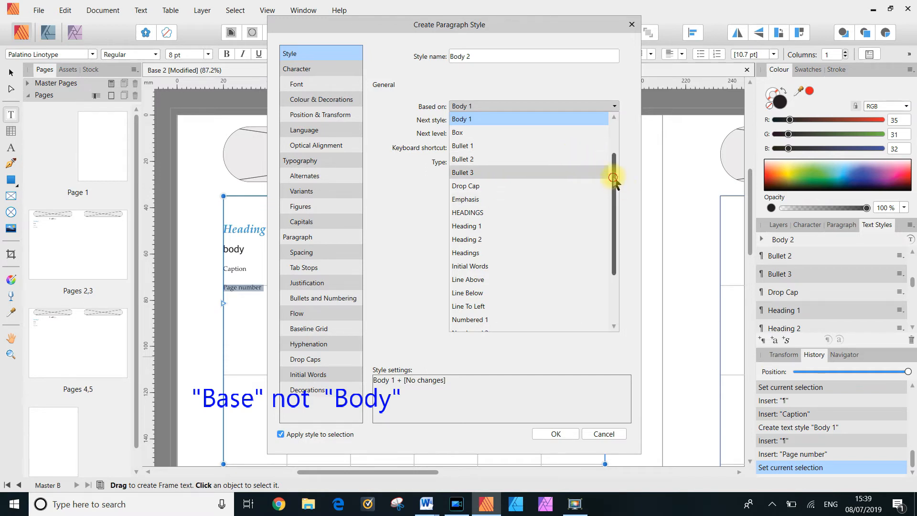
{"action": "left_click_drag", "start_coordinate": [614, 174], "coordinate": [611, 119]}
{"action": "left_click", "coordinate": [491, 137]}
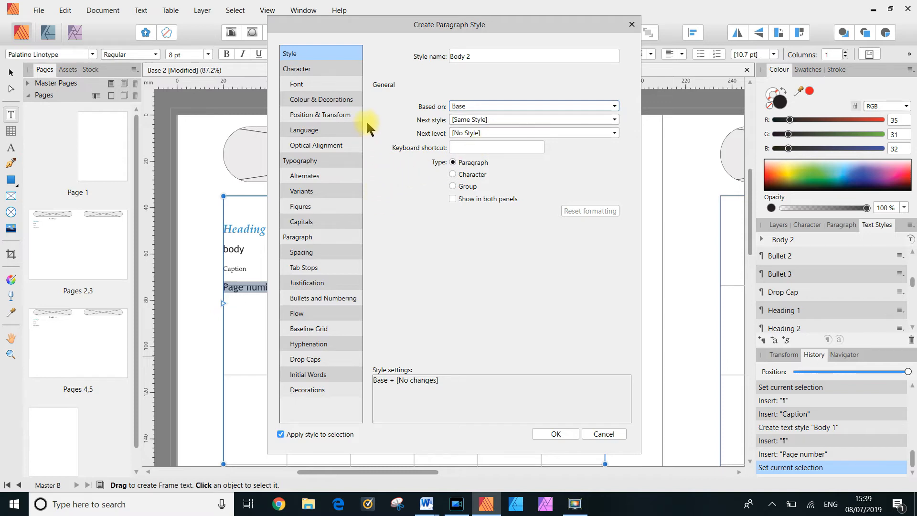
{"action": "left_click", "coordinate": [313, 85]}
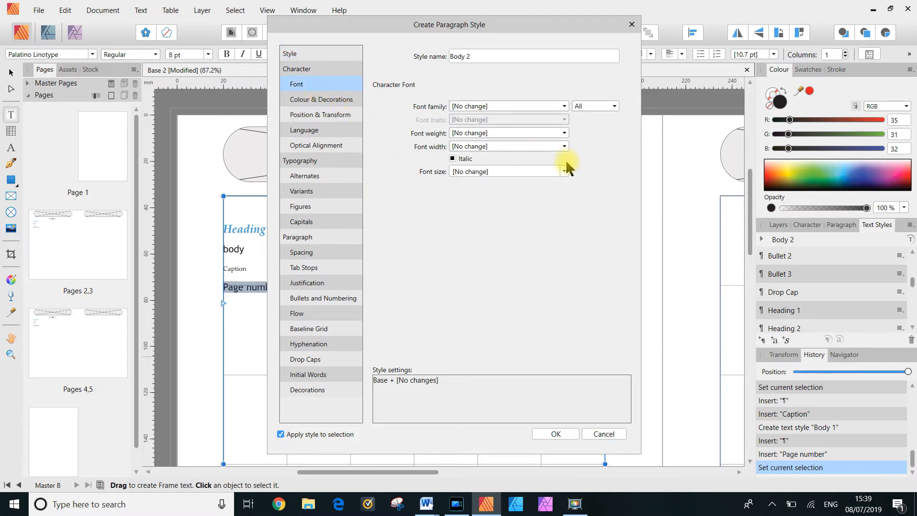
{"action": "left_click", "coordinate": [565, 172]}
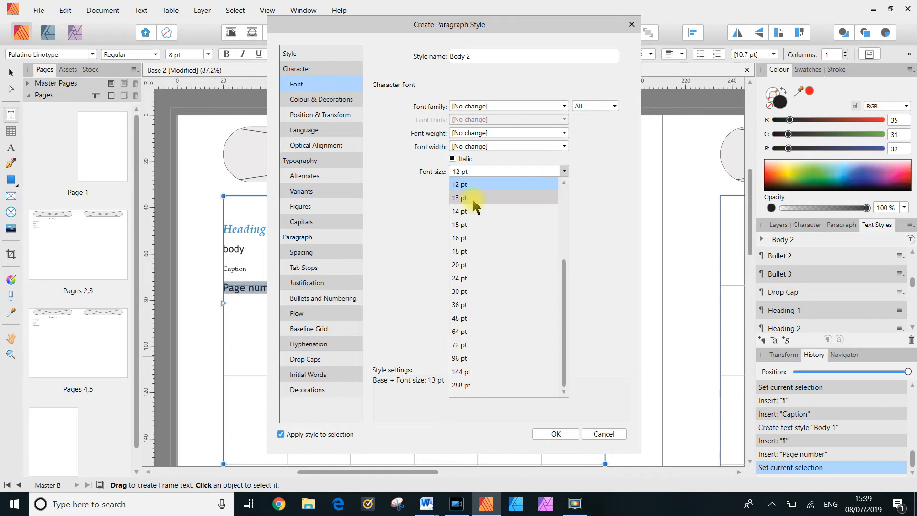
{"action": "scroll", "coordinate": [467, 191], "scroll_direction": "up", "scroll_amount": 2}
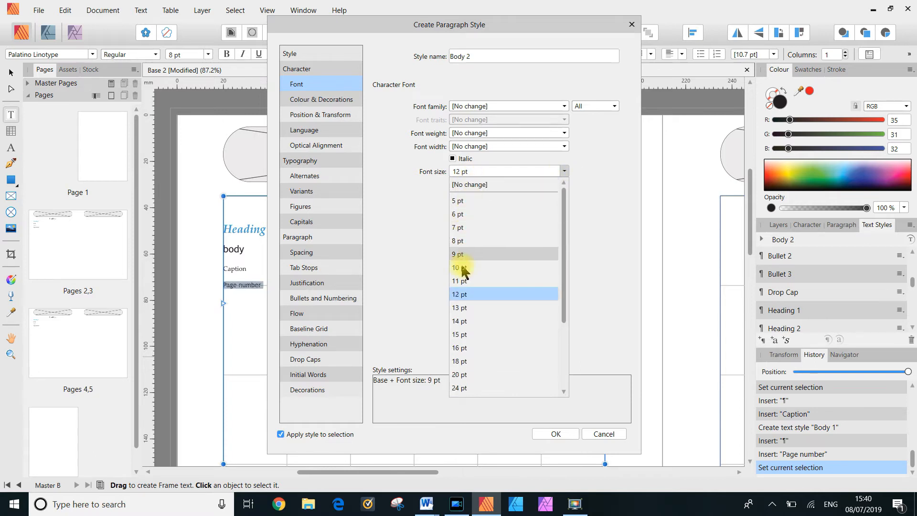
{"action": "left_click", "coordinate": [460, 241]}
{"action": "left_click", "coordinate": [556, 434]}
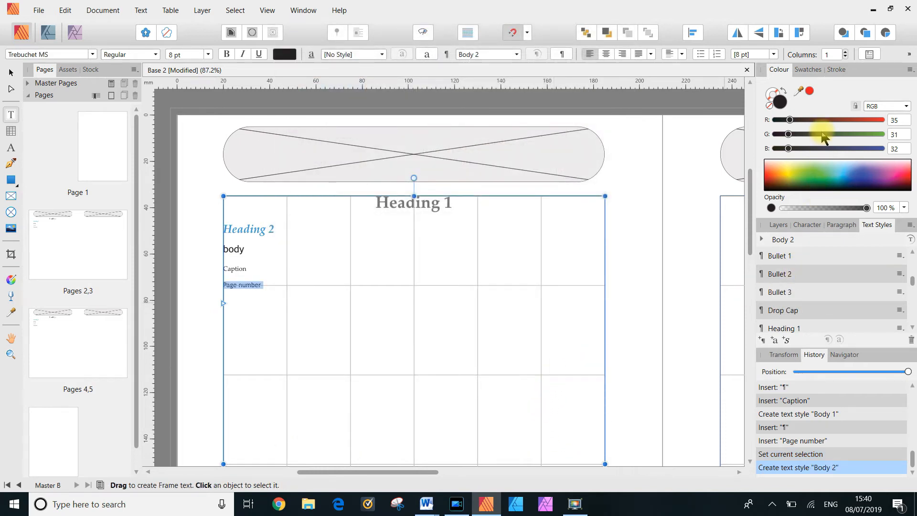
- Delete the sample text frame with the style names from the first page of the Master B spread
{"action": "key", "text": "ctrl+0"}
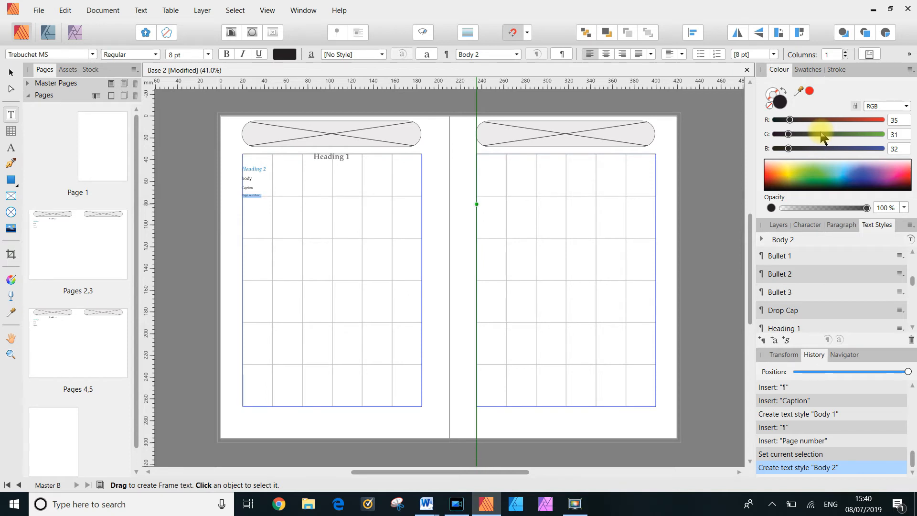
{"action": "key", "text": "ctrl+0"}
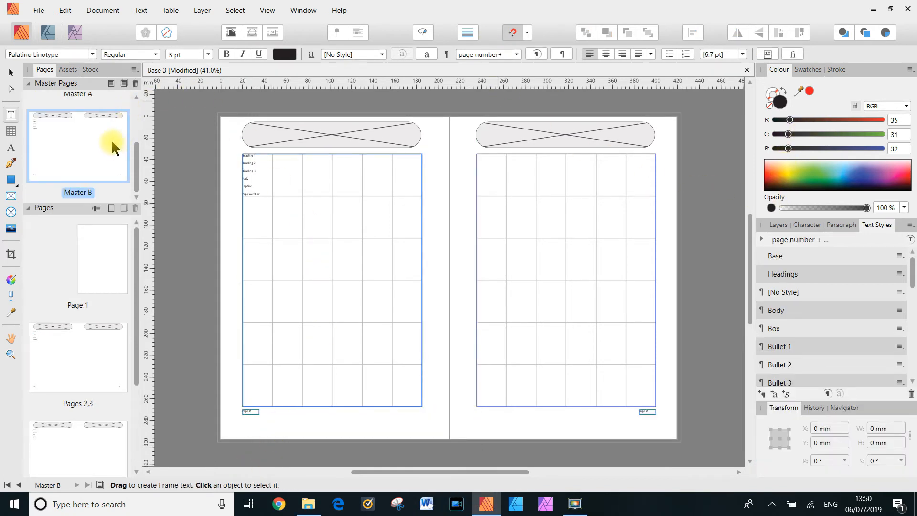
{"action": "left_click", "coordinate": [11, 73]}
{"action": "left_click", "coordinate": [281, 180]}
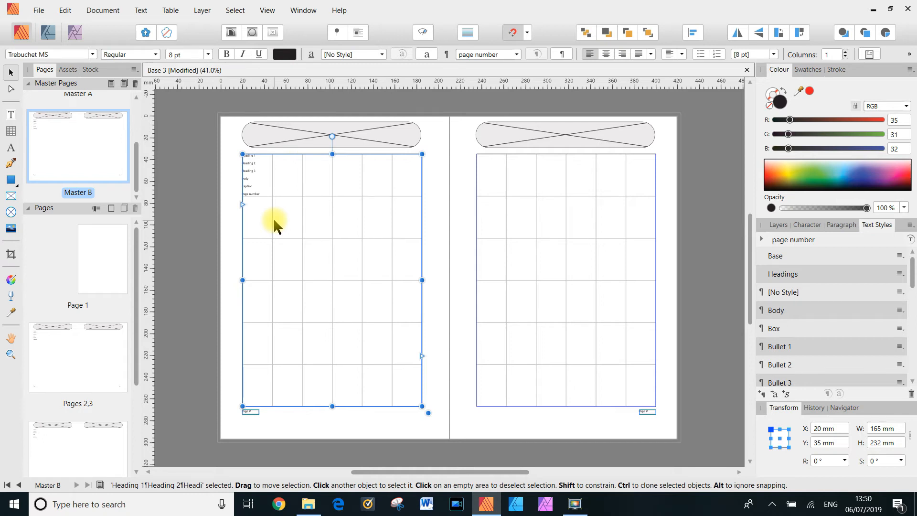
{"action": "key", "text": "Delete"}
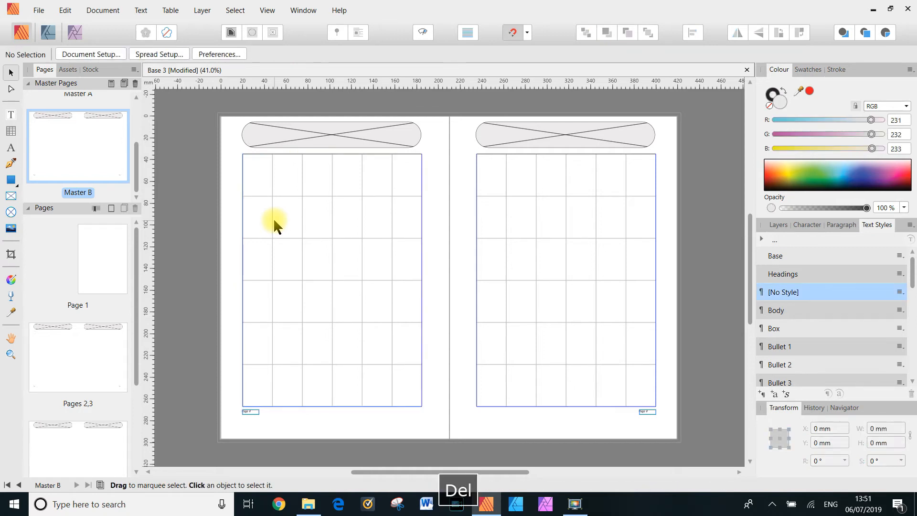
- Save the document under the new file name "Project Template"
{"action": "left_click", "coordinate": [38, 10]}
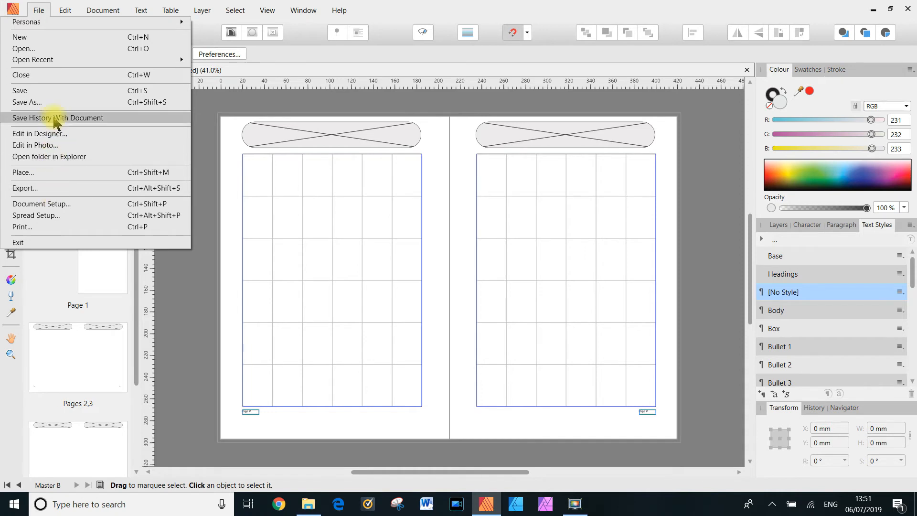
{"action": "left_click", "coordinate": [42, 102]}
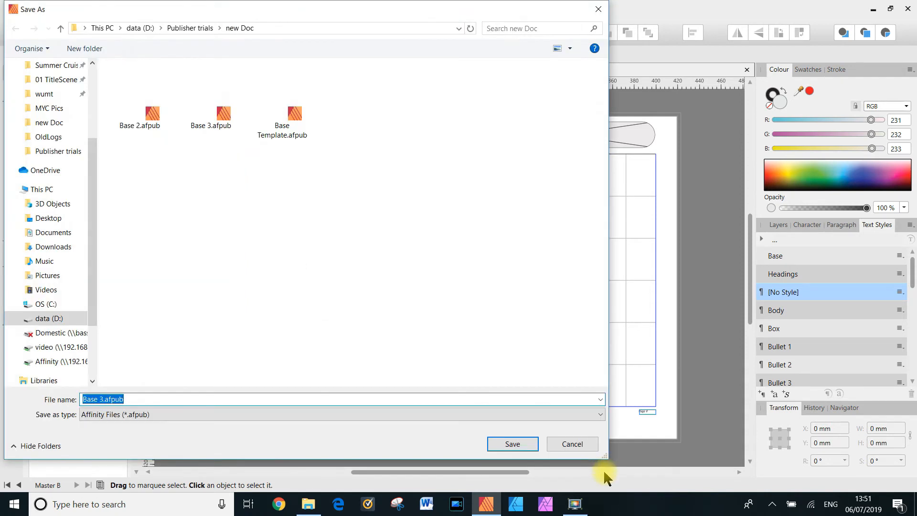
{"action": "type", "text": "Pro"}
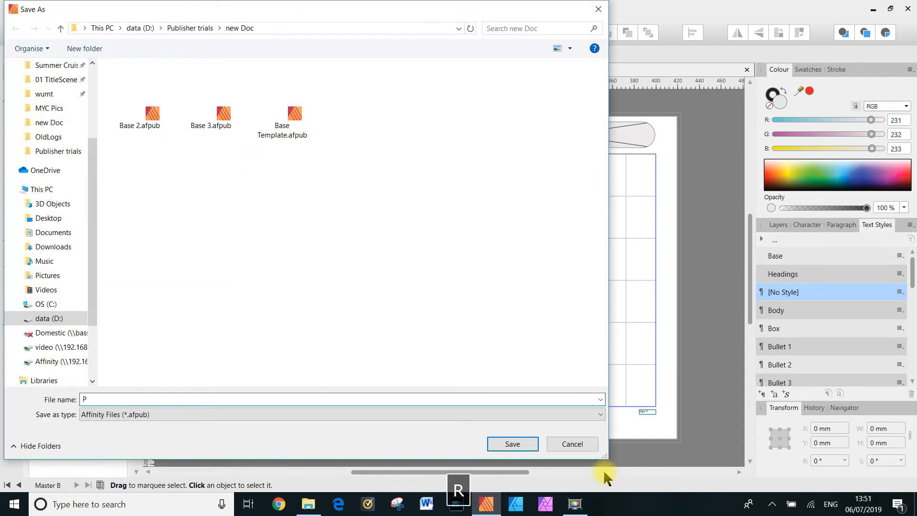
{"action": "type", "text": "ject Template"}
{"action": "key", "text": "Return"}
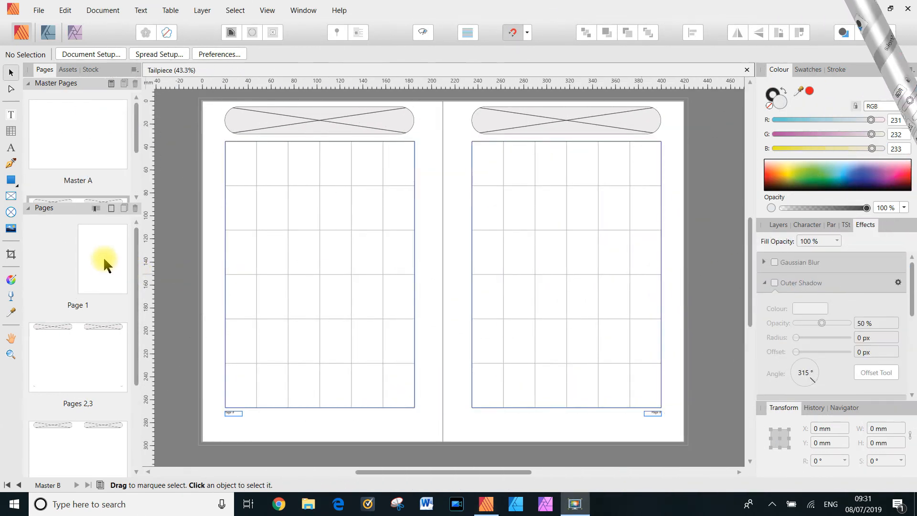
- Draw a text frame about 131 by 37 mm near the top of page 1 and set its font to Lucida Calligraphy
{"action": "double_click", "coordinate": [103, 256]}
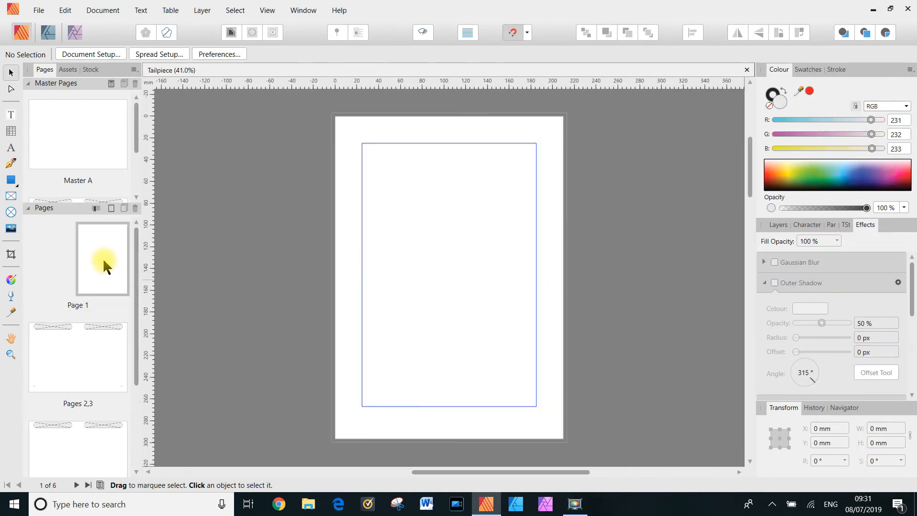
{"action": "left_click", "coordinate": [11, 115]}
{"action": "left_click_drag", "start_coordinate": [382, 167], "coordinate": [524, 207]}
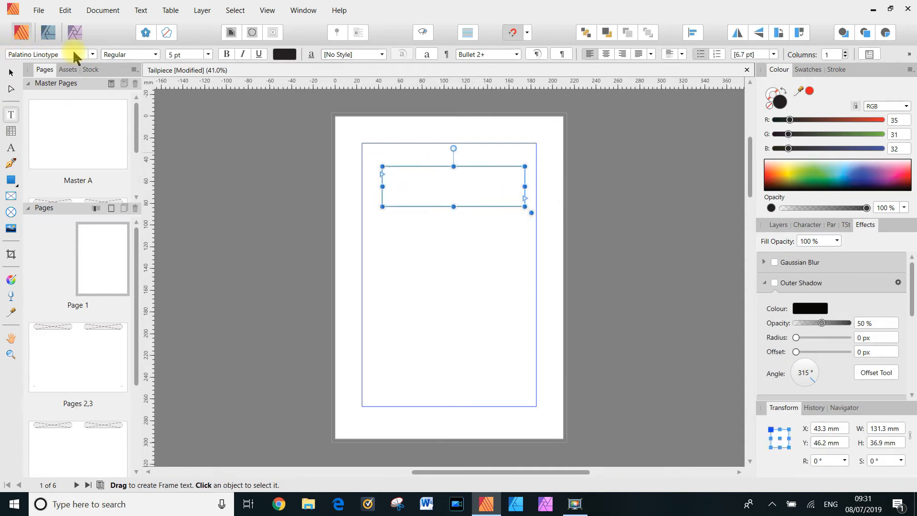
{"action": "left_click", "coordinate": [93, 54]}
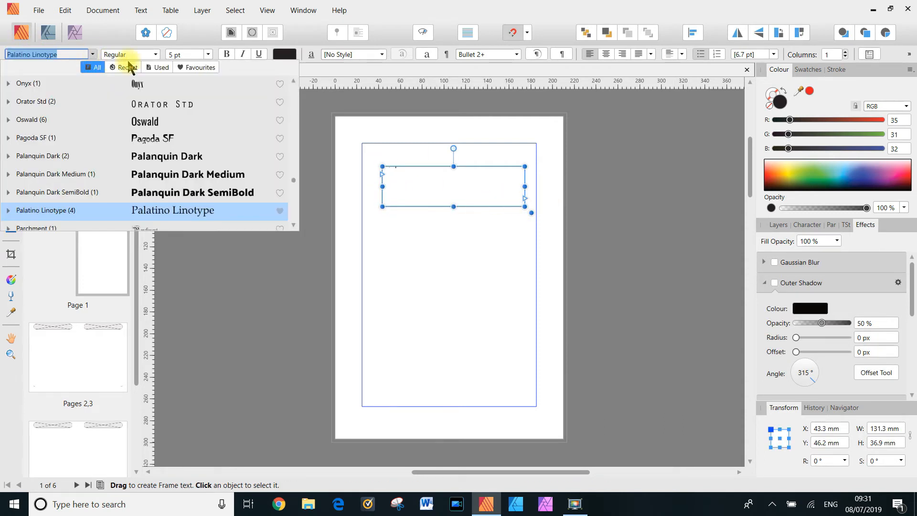
{"action": "left_click", "coordinate": [202, 68]}
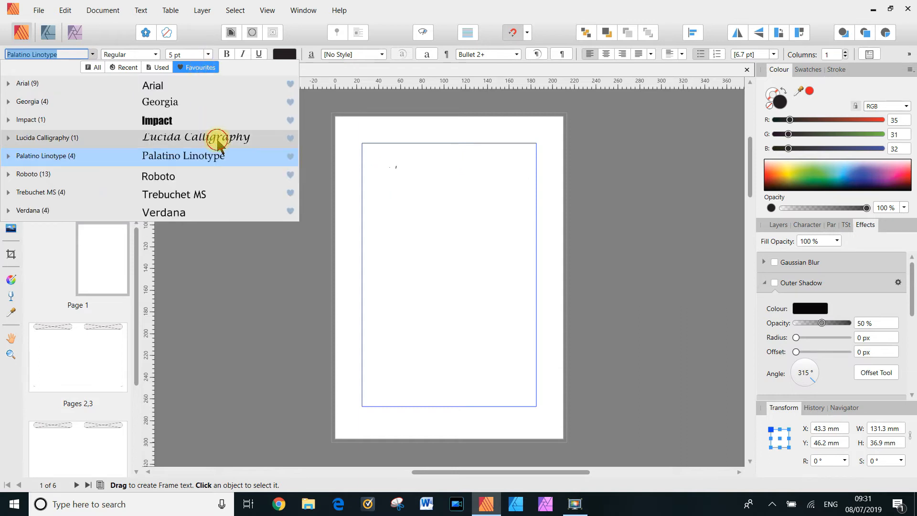
{"action": "left_click", "coordinate": [217, 140]}
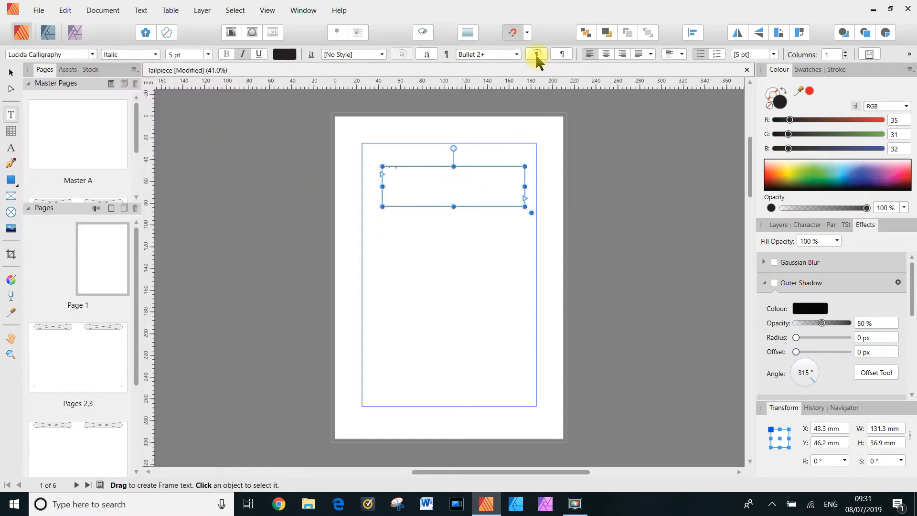
- Set the new frame's paragraph style to [No Style] and centre its text
{"action": "left_click", "coordinate": [516, 54]}
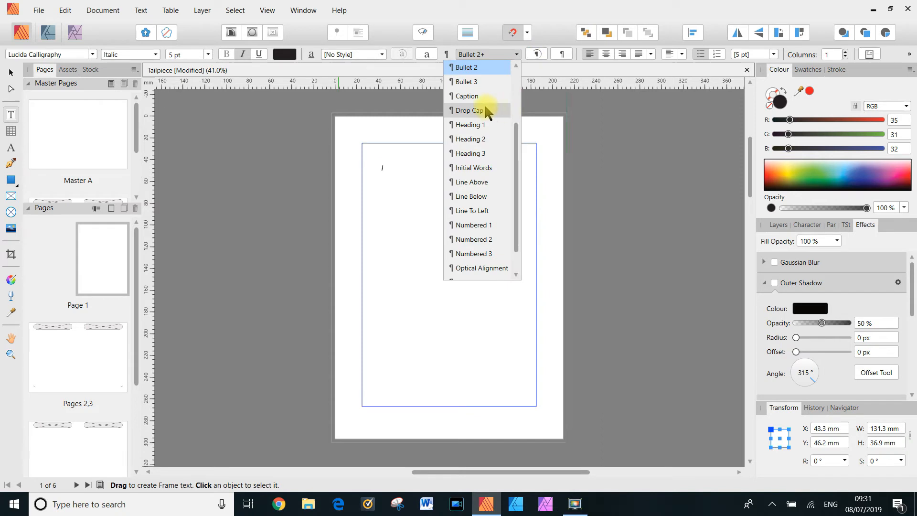
{"action": "scroll", "coordinate": [482, 101], "scroll_direction": "up", "scroll_amount": 2}
{"action": "left_click", "coordinate": [478, 65]}
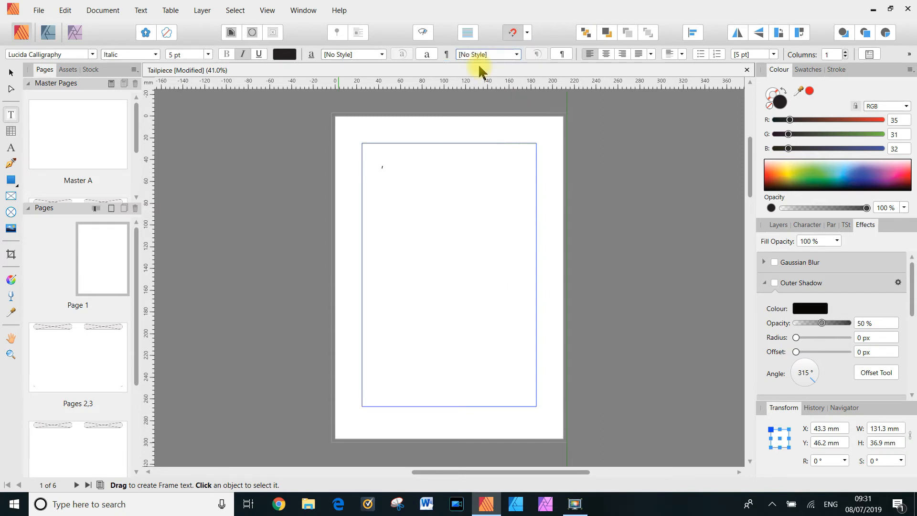
{"action": "left_click", "coordinate": [605, 54]}
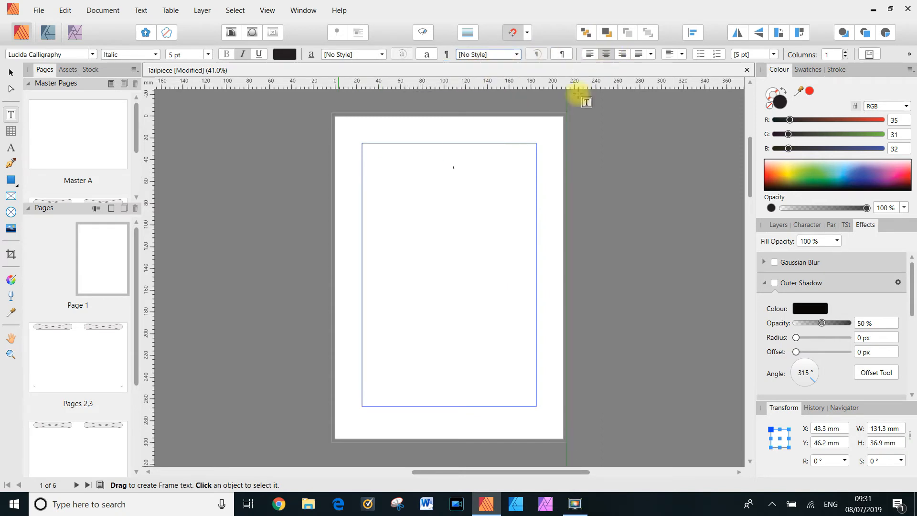
- Set the font size to 30 pt and enter the title "New Project" in the page 1 frame
{"action": "left_click", "coordinate": [451, 185]}
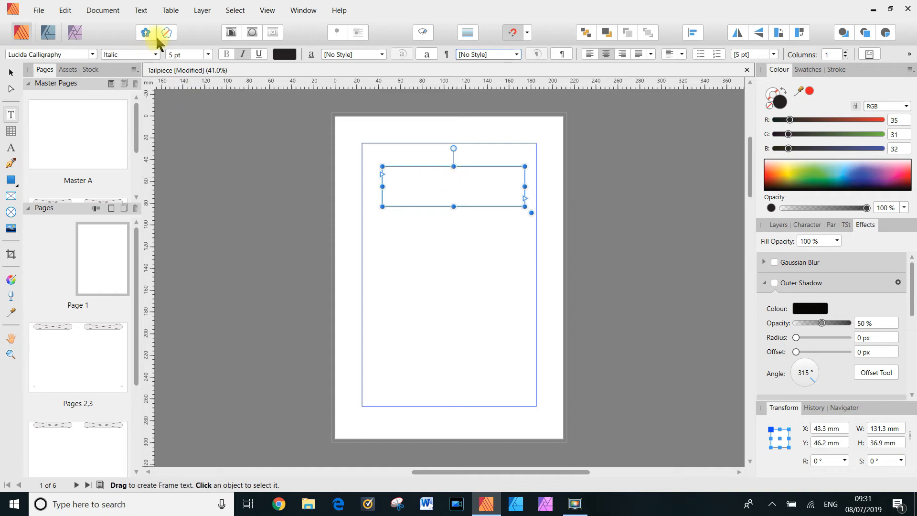
{"action": "left_click", "coordinate": [207, 54]}
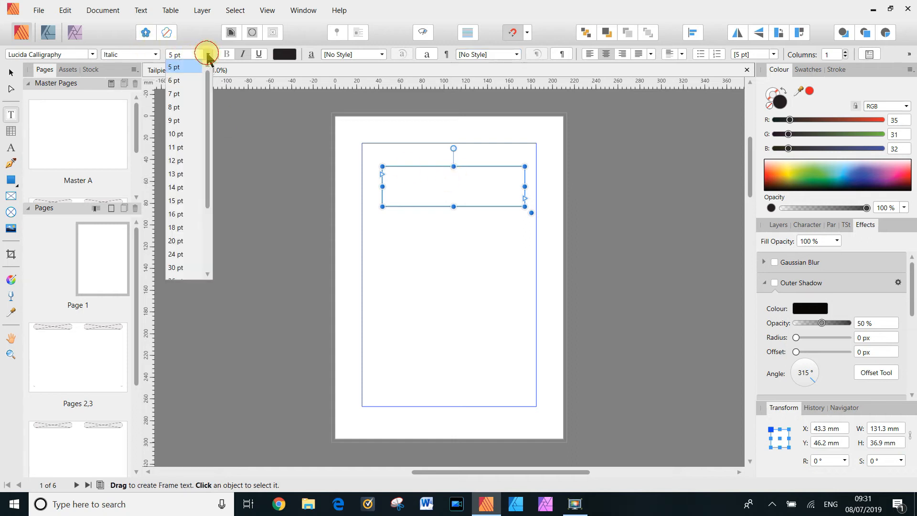
{"action": "left_click", "coordinate": [188, 268]}
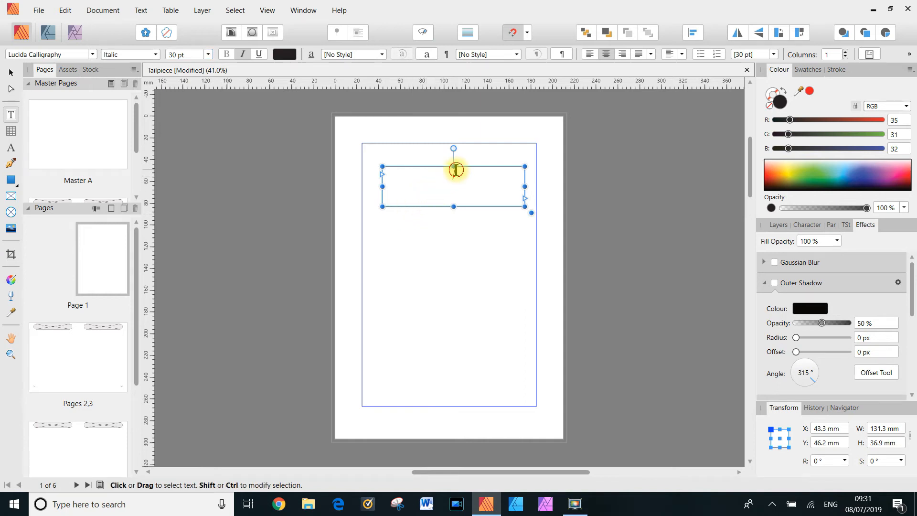
{"action": "type", "text": "N"}
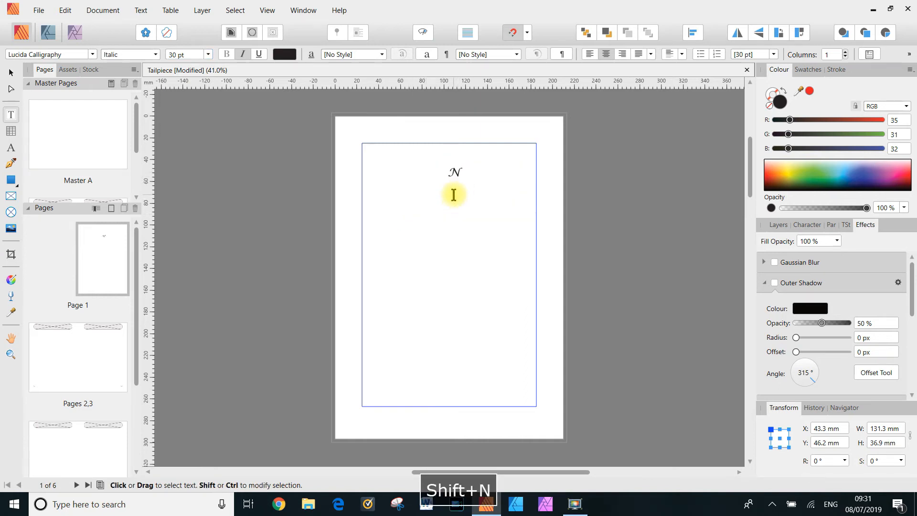
{"action": "type", "text": "ew Project"}
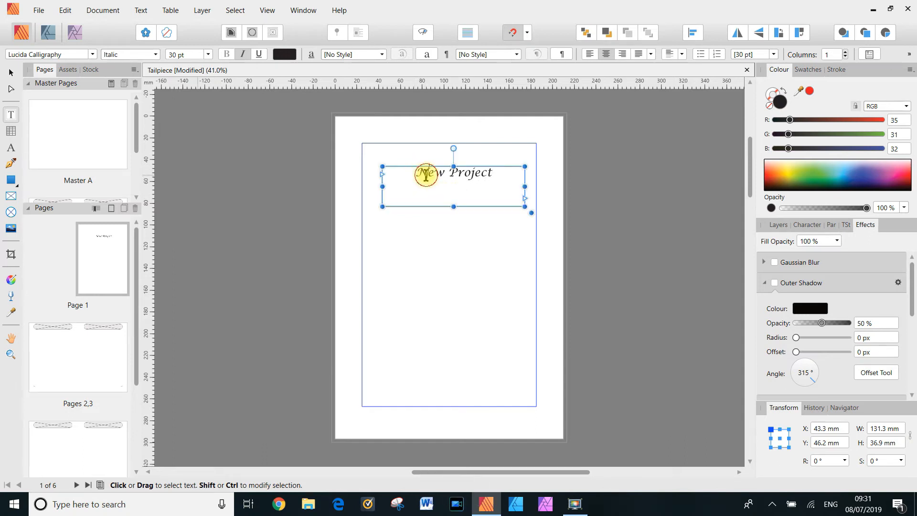
- Enlarge the whole "New Project" title to 48 pt
{"action": "triple_click", "coordinate": [426, 175]}
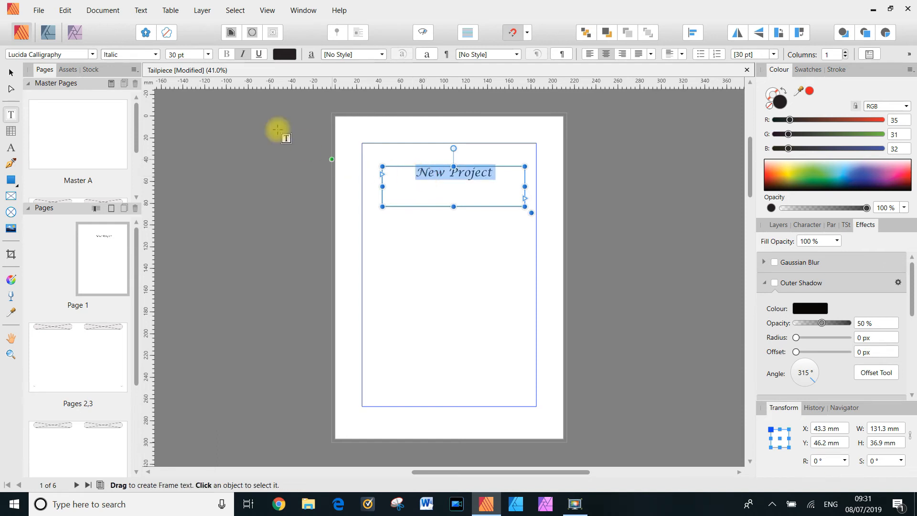
{"action": "left_click", "coordinate": [207, 54]}
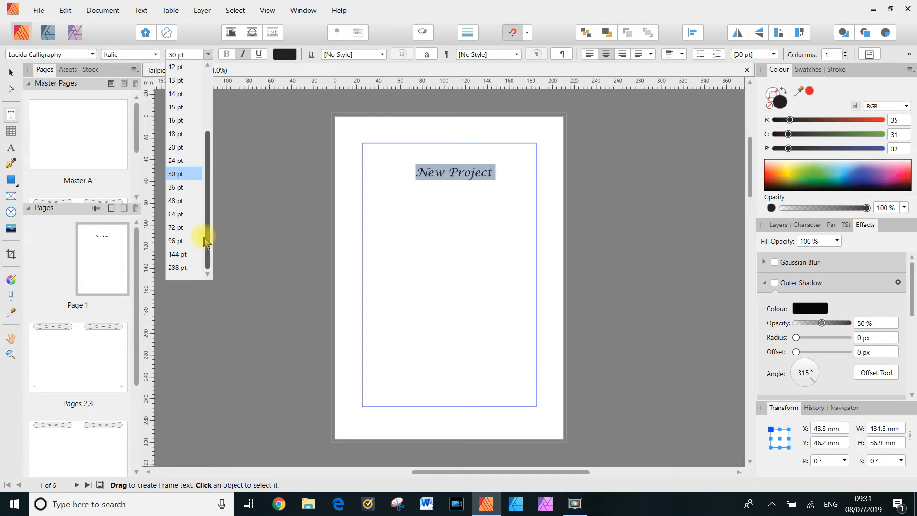
{"action": "left_click", "coordinate": [176, 200]}
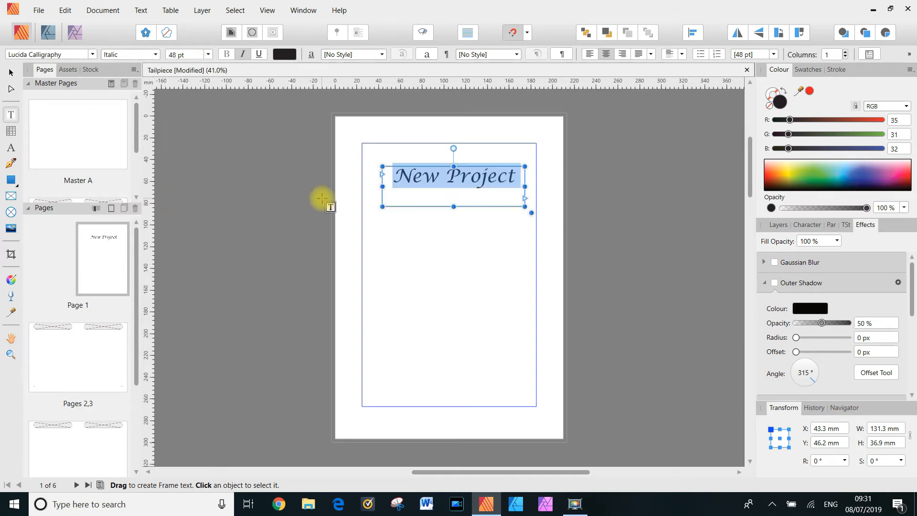
- Shorten the title frame to about 23 mm high and centre it horizontally on the page
{"action": "left_click_drag", "start_coordinate": [453, 207], "coordinate": [455, 191]}
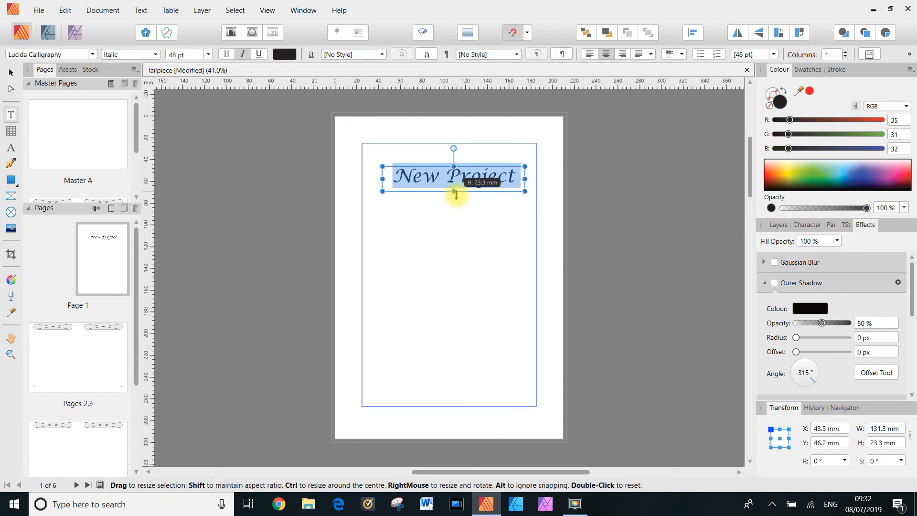
{"action": "left_click", "coordinate": [691, 32]}
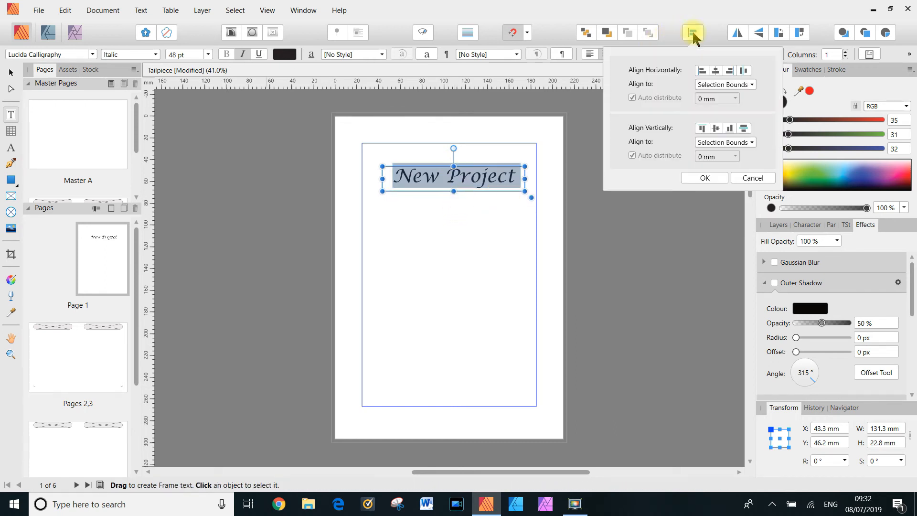
{"action": "left_click", "coordinate": [716, 72]}
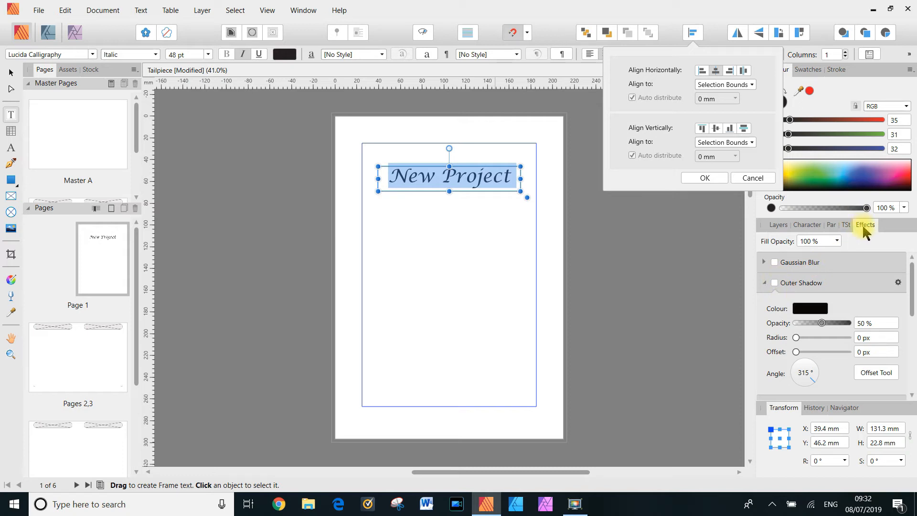
- Give the title an outer shadow with a radius of about 0.7 px and an offset of about 17.6 px
{"action": "left_click", "coordinate": [796, 339]}
{"action": "left_click", "coordinate": [804, 337]}
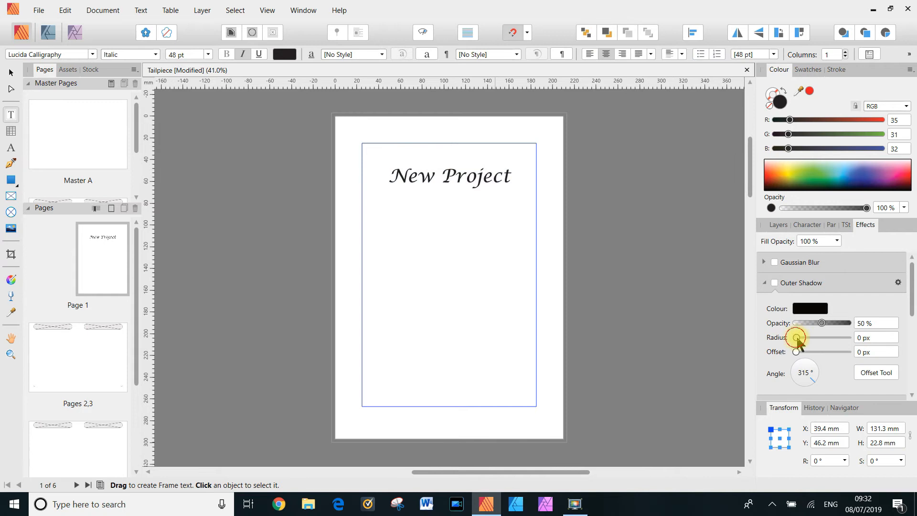
{"action": "left_click_drag", "start_coordinate": [797, 352], "coordinate": [823, 350]}
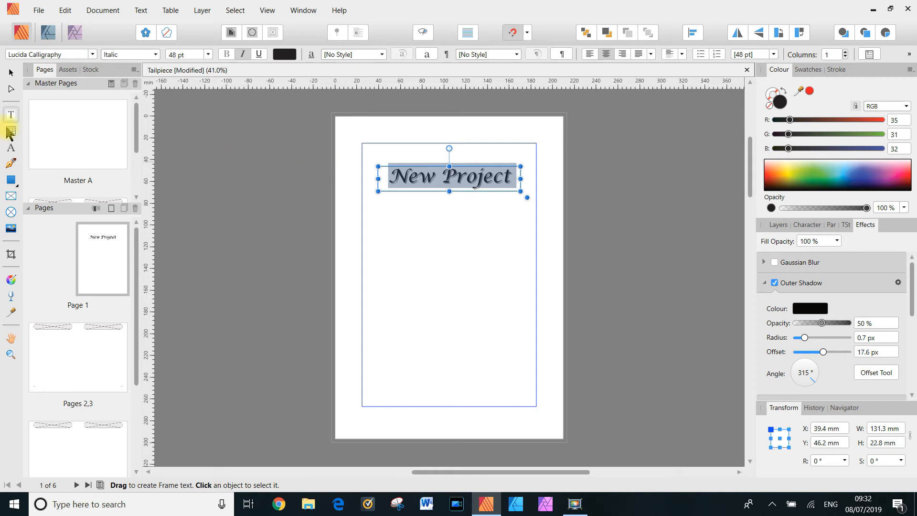
- Convert the "New Project" title frame to curves
{"action": "left_click", "coordinate": [12, 72]}
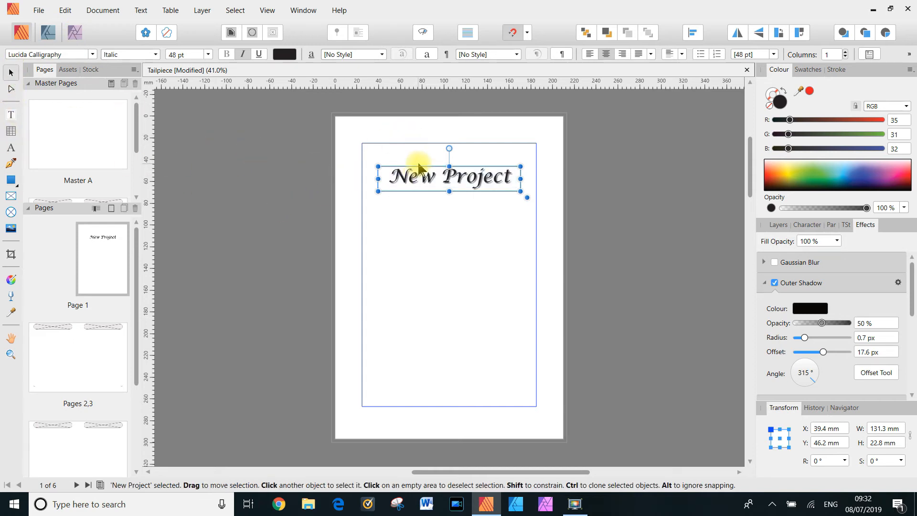
{"action": "right_click", "coordinate": [448, 182]}
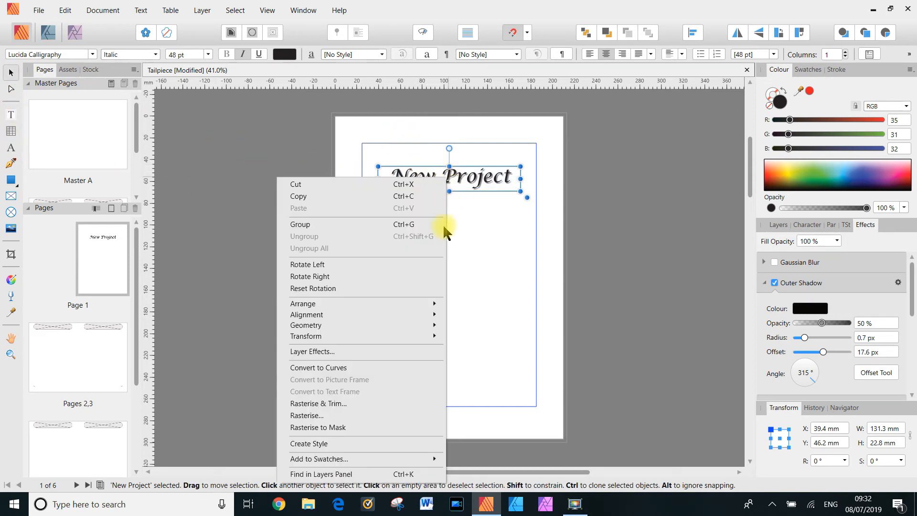
{"action": "left_click", "coordinate": [388, 363]}
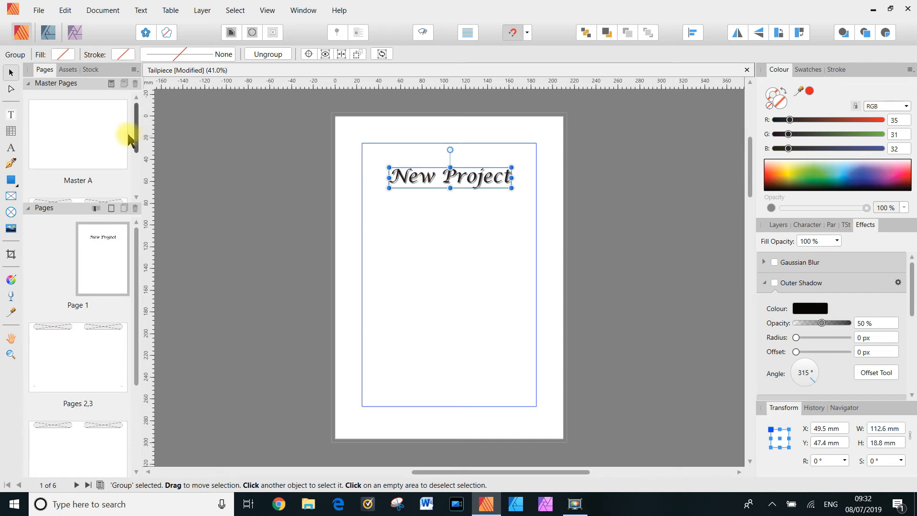
- Mesh-warp the "New Project" title in the Photo persona, pulling its lower-left corner down and bending its lower edge up, and return to Publisher
{"action": "left_click", "coordinate": [75, 32]}
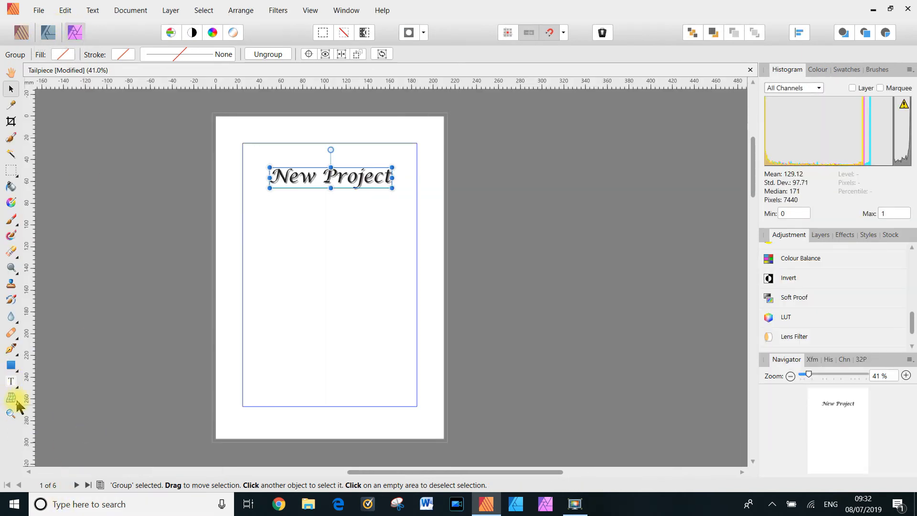
{"action": "left_click", "coordinate": [17, 405]}
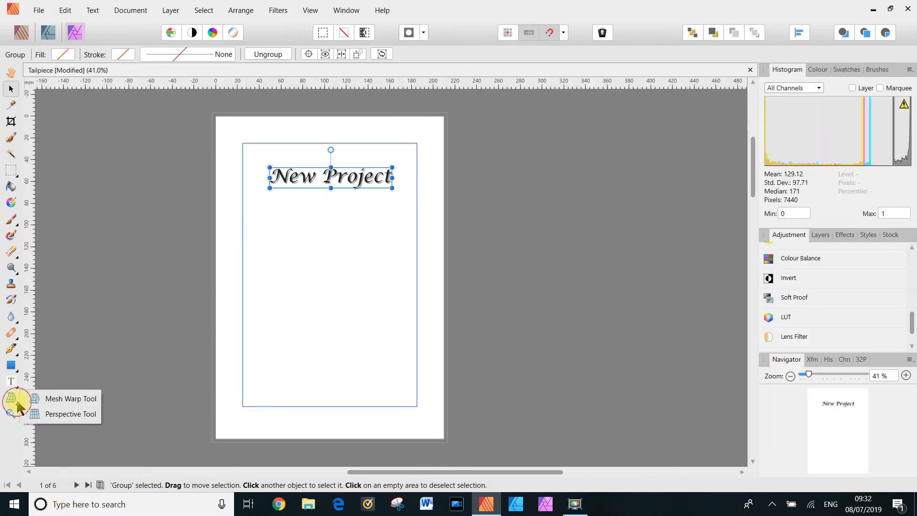
{"action": "left_click", "coordinate": [68, 400]}
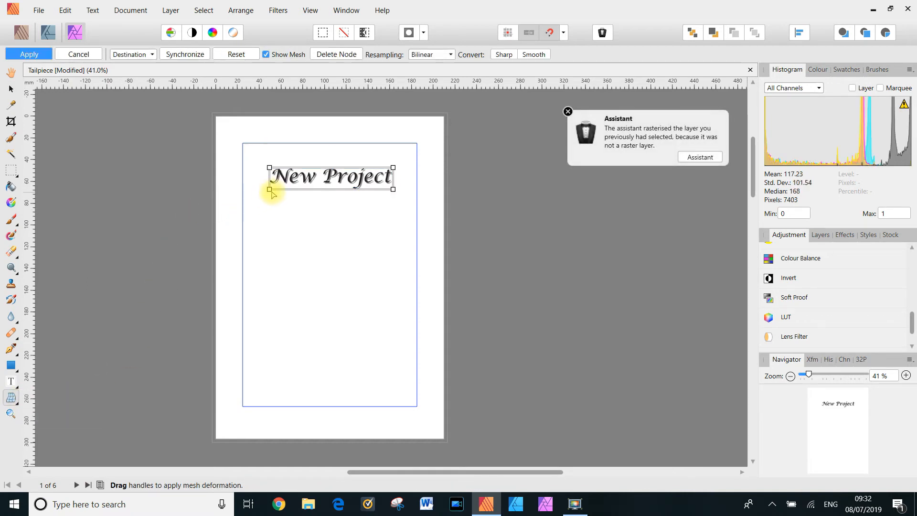
{"action": "left_click_drag", "start_coordinate": [270, 190], "coordinate": [269, 205]}
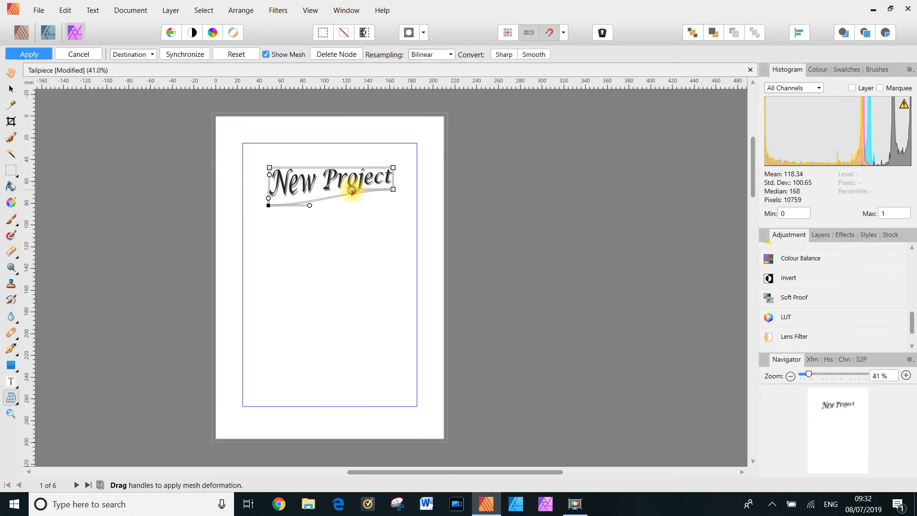
{"action": "left_click_drag", "start_coordinate": [352, 187], "coordinate": [351, 182]}
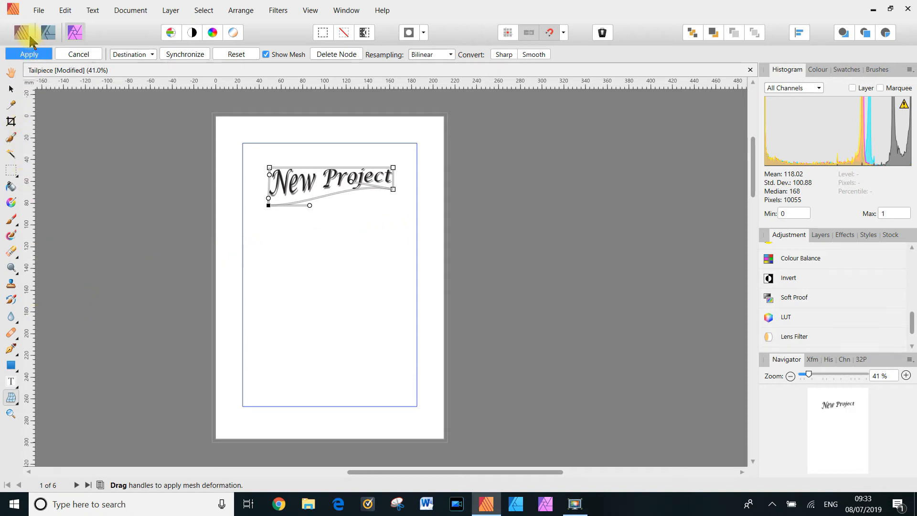
{"action": "left_click", "coordinate": [22, 32]}
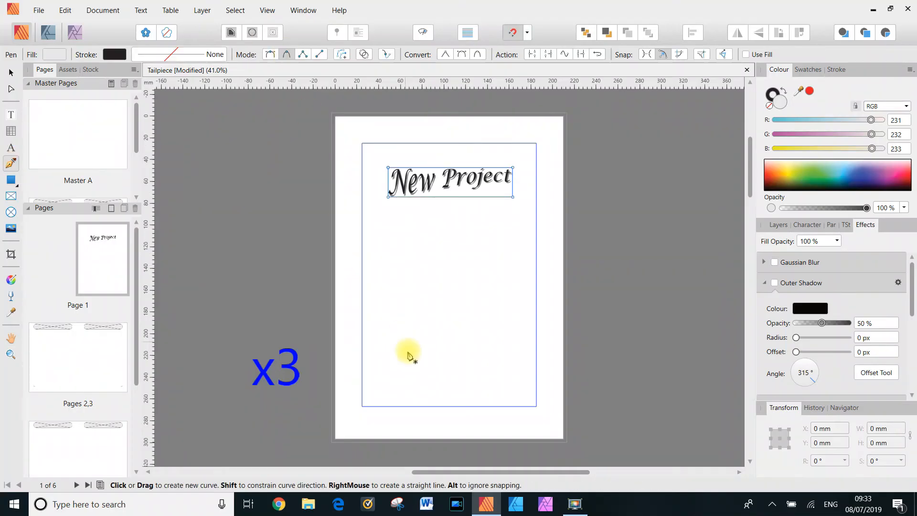
- Draw a rising three-point curve about 115 mm wide and 50 mm high below the title with the Pen tool
{"action": "left_click", "coordinate": [387, 313]}
{"action": "left_click_drag", "start_coordinate": [449, 269], "coordinate": [469, 262]}
{"action": "left_click", "coordinate": [513, 258]}
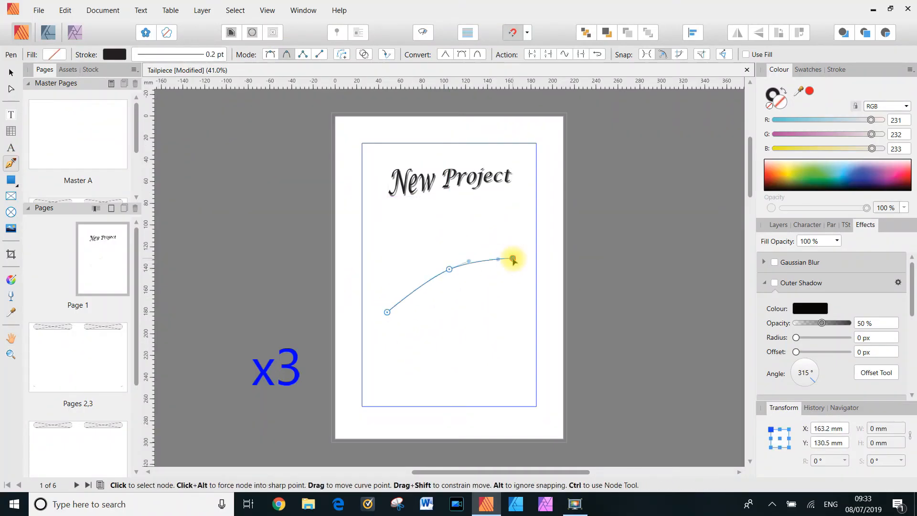
- Add the text "Just testing text on a path" along the curve in Lucida Calligraphy Italic, 24 pt
{"action": "left_click", "coordinate": [10, 147]}
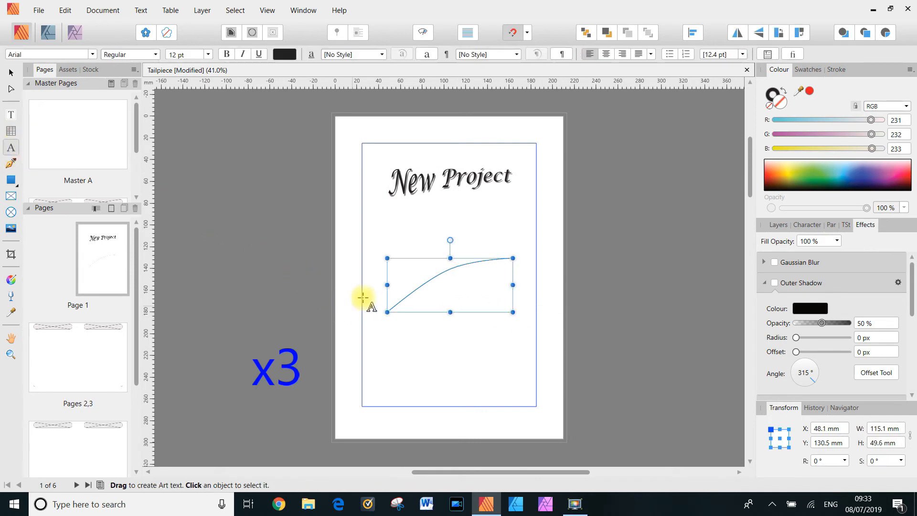
{"action": "left_click", "coordinate": [92, 54]}
{"action": "left_click", "coordinate": [158, 67]}
{"action": "left_click", "coordinate": [193, 125]}
{"action": "left_click", "coordinate": [207, 54]}
{"action": "left_click", "coordinate": [176, 161]}
{"action": "left_click", "coordinate": [404, 299]}
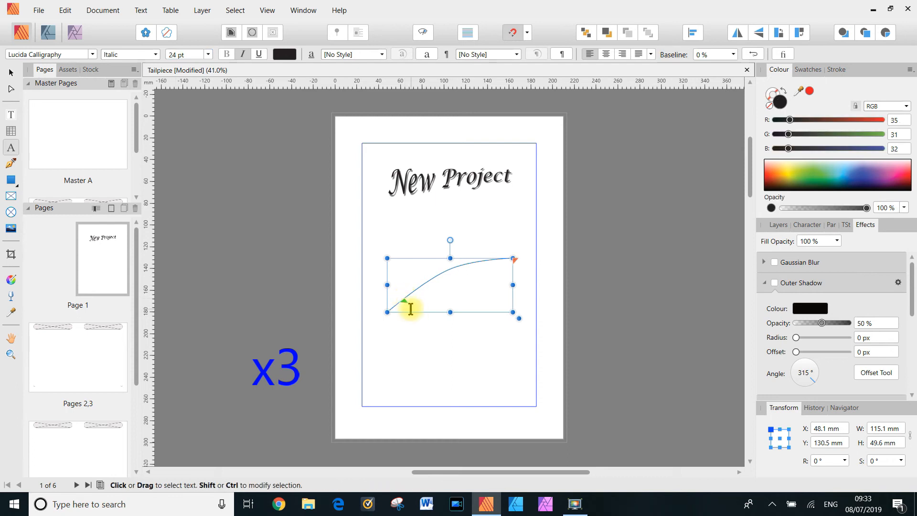
{"action": "type", "text": "Jult testing text on a path"}
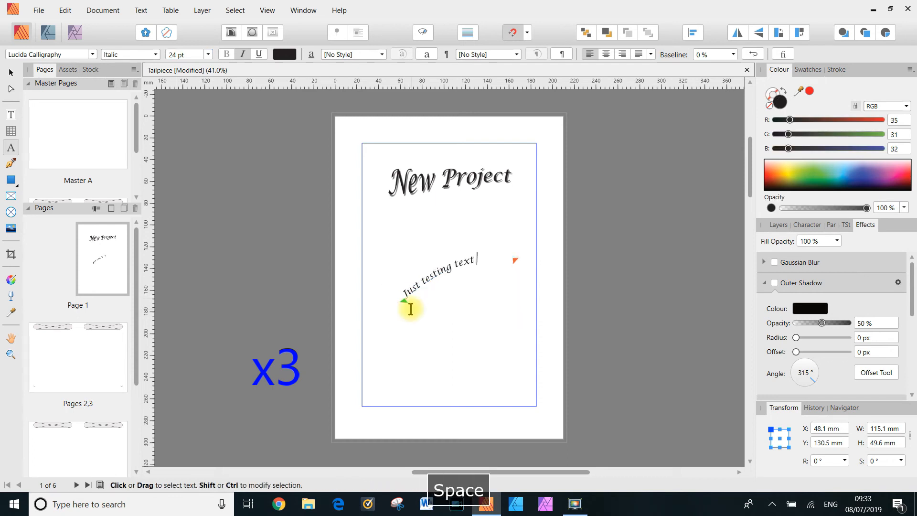
- Widen the text path to about 132 mm and move it to about X 32.6 mm, Y 124.3 mm
{"action": "left_click_drag", "start_coordinate": [513, 285], "coordinate": [530, 285]}
{"action": "left_click", "coordinate": [403, 288]}
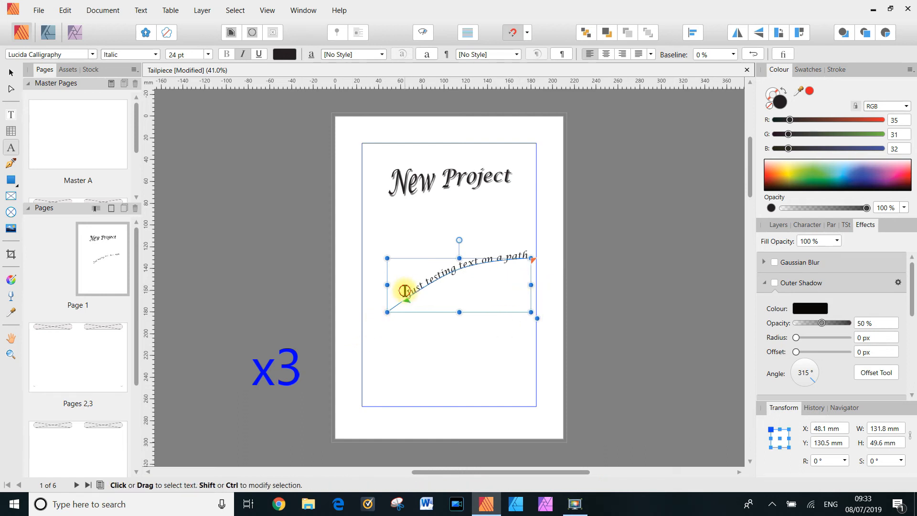
{"action": "key", "text": "BackSpace"}
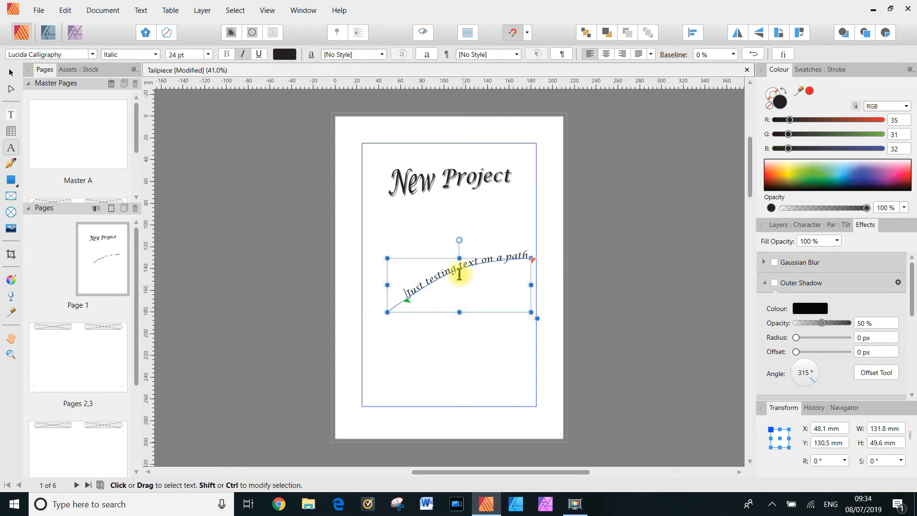
{"action": "left_click_drag", "start_coordinate": [443, 257], "coordinate": [427, 251]}
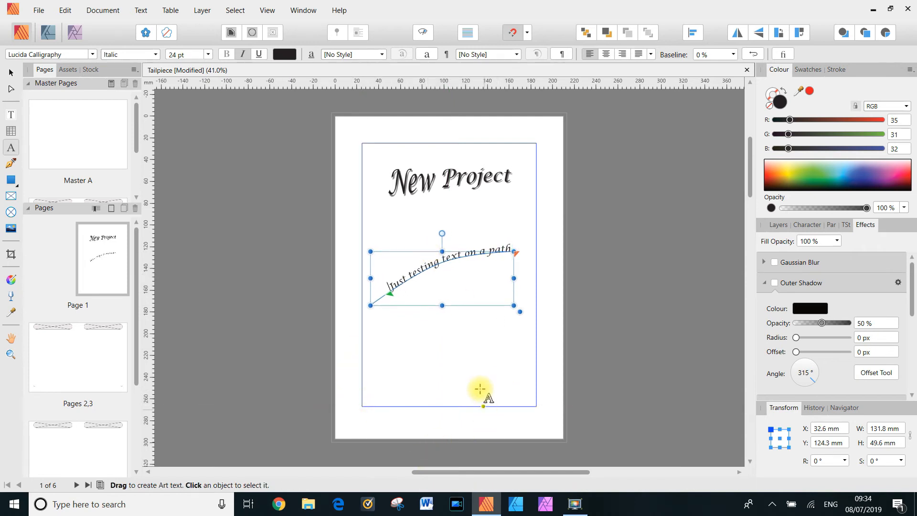
{"action": "left_click", "coordinate": [627, 266]}
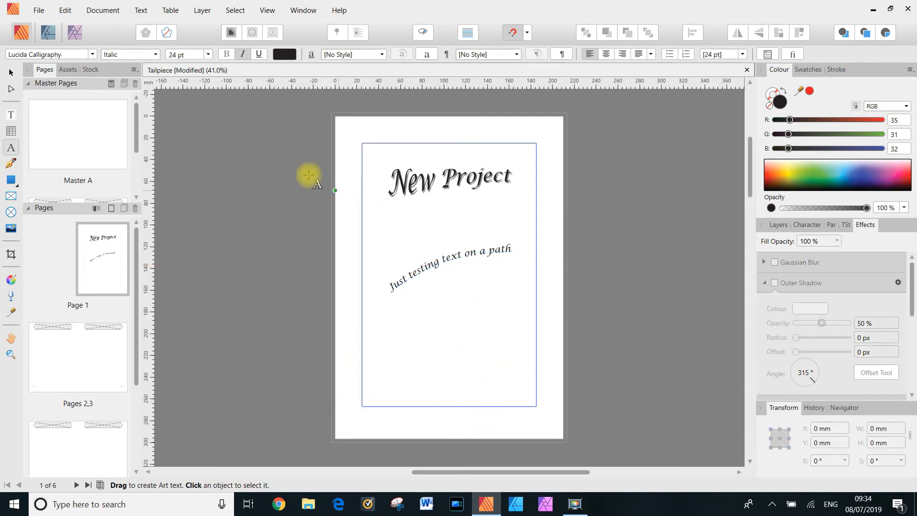
- Place DSC_6535_NK53_TealHelford_Sketch.jpg about 111 mm wide below the curved text, at about X 46.7 mm, Y 174.4 mm
{"action": "left_click", "coordinate": [39, 12]}
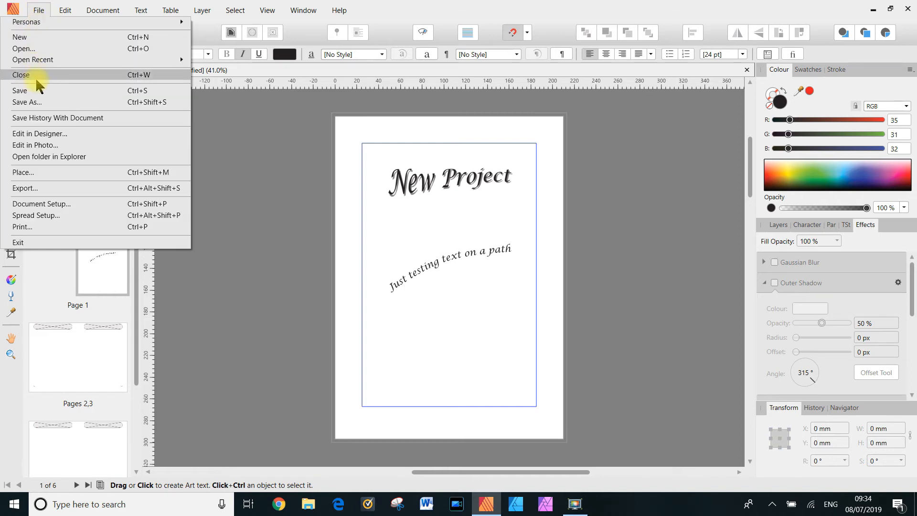
{"action": "left_click", "coordinate": [34, 172]}
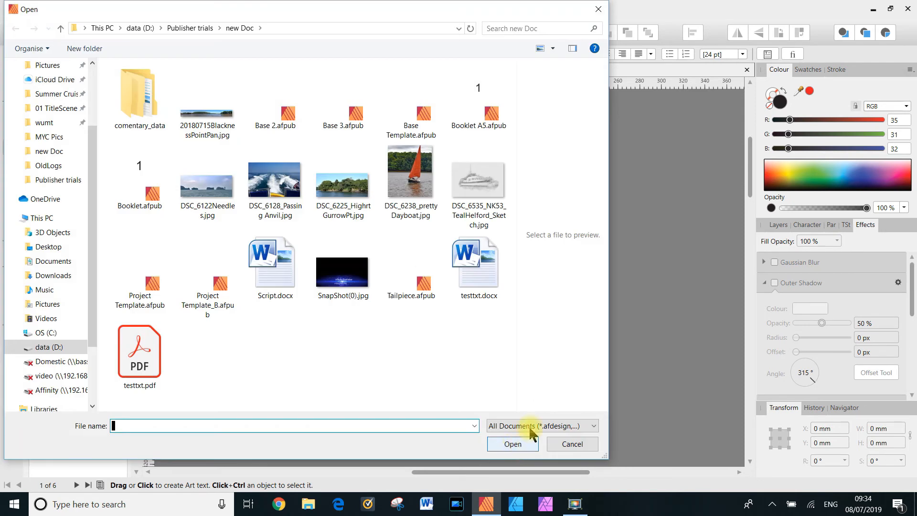
{"action": "double_click", "coordinate": [472, 184]}
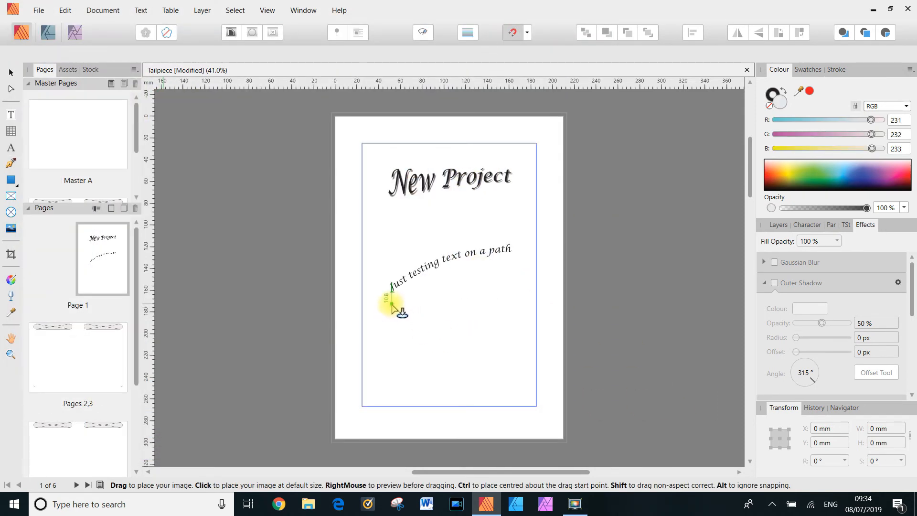
{"action": "mouse_move", "coordinate": [393, 308]}
{"action": "left_mouse_down"}
{"action": "mouse_move", "coordinate": [535, 388]}
{"action": "mouse_move", "coordinate": [513, 388]}
{"action": "left_mouse_up"}
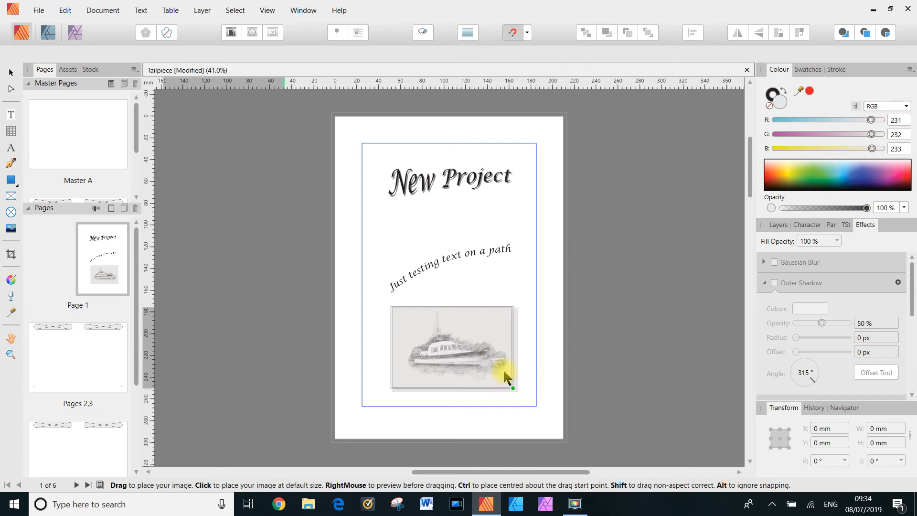
{"action": "left_click_drag", "start_coordinate": [451, 329], "coordinate": [444, 327]}
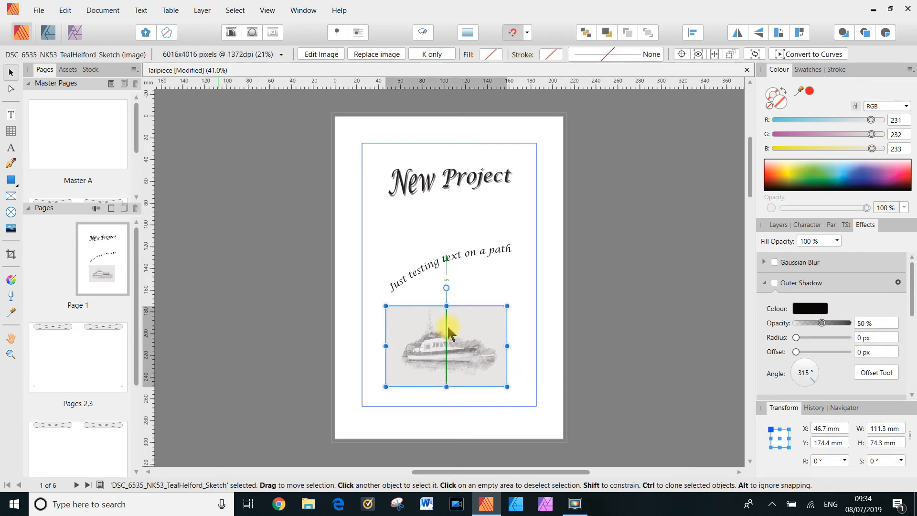
- Flip the boat sketch horizontally and centre it horizontally on the page
{"action": "left_click", "coordinate": [735, 33]}
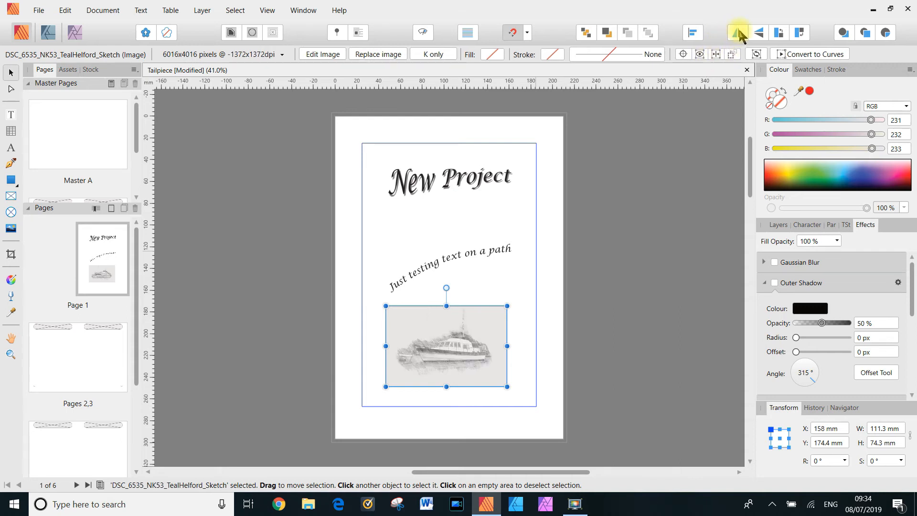
{"action": "left_click", "coordinate": [692, 33]}
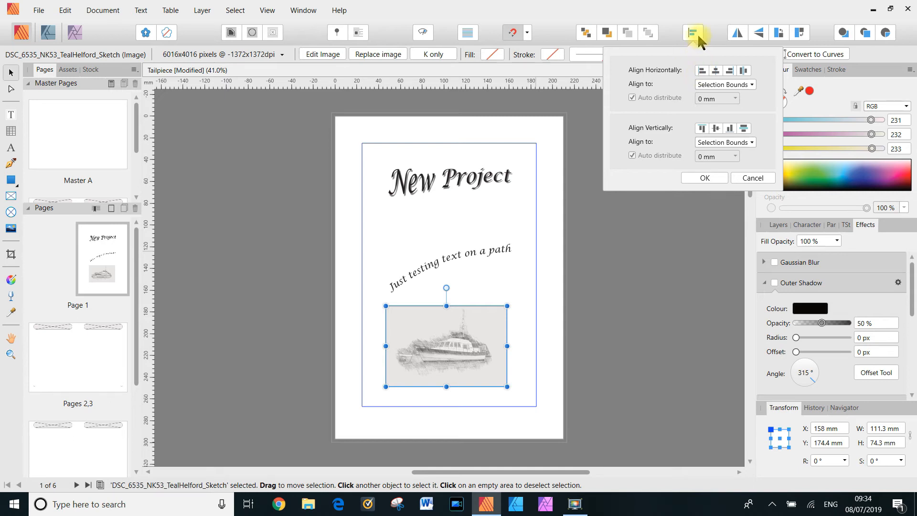
{"action": "left_click", "coordinate": [716, 71]}
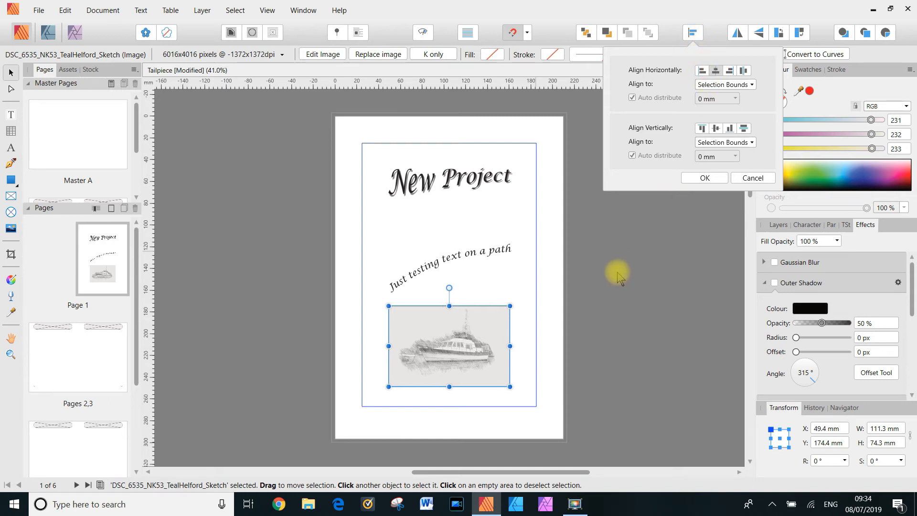
{"action": "left_click", "coordinate": [293, 305]}
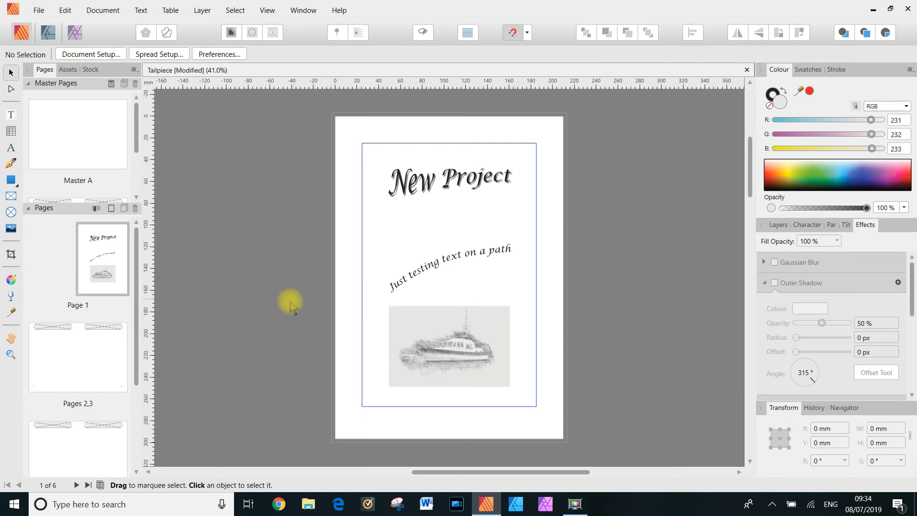
- Erase the grey background around the boat in the sketch layer using the Photo persona's Erase Brush, and return to Publisher
{"action": "left_click", "coordinate": [76, 32]}
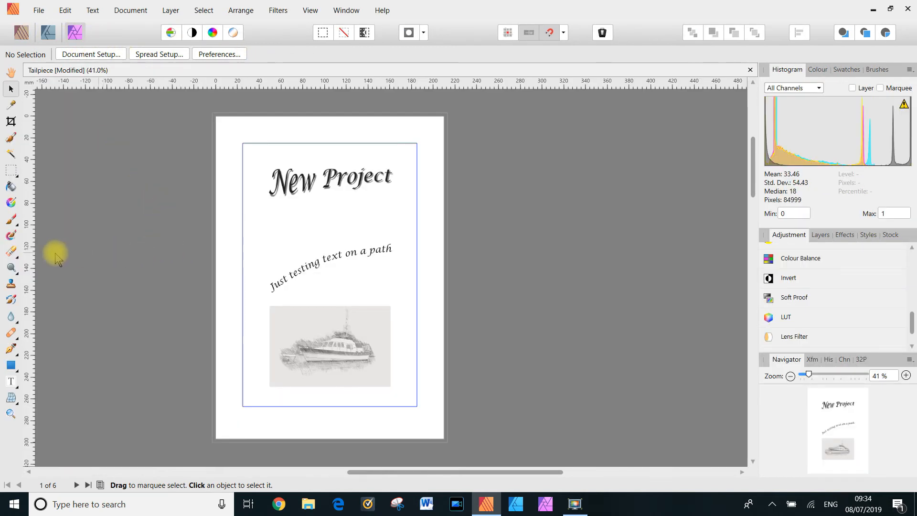
{"action": "left_click", "coordinate": [12, 252]}
{"action": "left_click", "coordinate": [821, 235]}
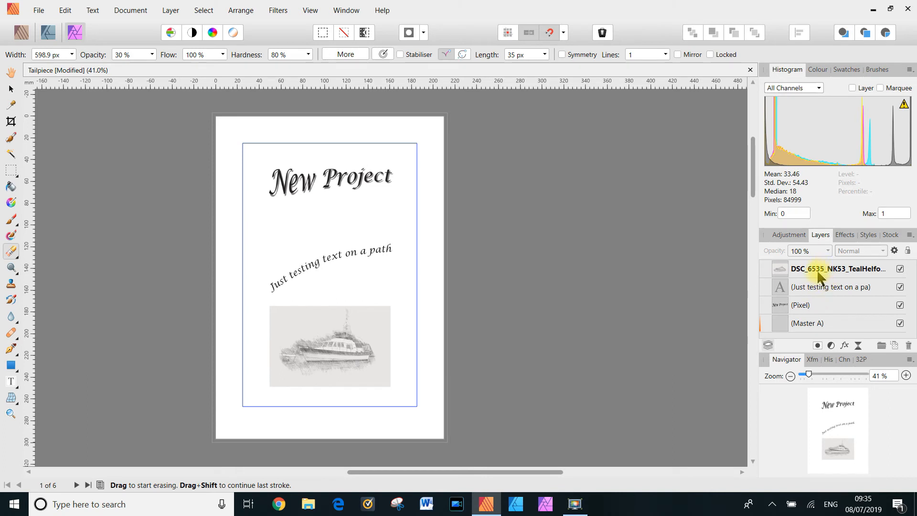
{"action": "left_click", "coordinate": [818, 271]}
{"action": "mouse_move", "coordinate": [285, 301]}
{"action": "left_mouse_down"}
{"action": "mouse_move", "coordinate": [258, 328]}
{"action": "mouse_move", "coordinate": [307, 296]}
{"action": "mouse_move", "coordinate": [278, 315]}
{"action": "mouse_move", "coordinate": [276, 297]}
{"action": "mouse_move", "coordinate": [243, 315]}
{"action": "mouse_move", "coordinate": [278, 288]}
{"action": "mouse_move", "coordinate": [241, 335]}
{"action": "mouse_move", "coordinate": [247, 395]}
{"action": "mouse_move", "coordinate": [267, 402]}
{"action": "mouse_move", "coordinate": [258, 382]}
{"action": "mouse_move", "coordinate": [277, 388]}
{"action": "mouse_move", "coordinate": [288, 410]}
{"action": "mouse_move", "coordinate": [249, 394]}
{"action": "mouse_move", "coordinate": [354, 393]}
{"action": "mouse_move", "coordinate": [399, 377]}
{"action": "mouse_move", "coordinate": [391, 390]}
{"action": "mouse_move", "coordinate": [331, 414]}
{"action": "mouse_move", "coordinate": [403, 389]}
{"action": "mouse_move", "coordinate": [408, 347]}
{"action": "mouse_move", "coordinate": [397, 318]}
{"action": "mouse_move", "coordinate": [327, 287]}
{"action": "mouse_move", "coordinate": [291, 290]}
{"action": "mouse_move", "coordinate": [389, 292]}
{"action": "mouse_move", "coordinate": [296, 297]}
{"action": "mouse_move", "coordinate": [257, 317]}
{"action": "mouse_move", "coordinate": [266, 307]}
{"action": "mouse_move", "coordinate": [229, 348]}
{"action": "mouse_move", "coordinate": [250, 379]}
{"action": "mouse_move", "coordinate": [246, 340]}
{"action": "mouse_move", "coordinate": [284, 390]}
{"action": "mouse_move", "coordinate": [329, 407]}
{"action": "mouse_move", "coordinate": [380, 410]}
{"action": "mouse_move", "coordinate": [409, 339]}
{"action": "mouse_move", "coordinate": [343, 276]}
{"action": "mouse_move", "coordinate": [391, 299]}
{"action": "mouse_move", "coordinate": [351, 275]}
{"action": "mouse_move", "coordinate": [274, 313]}
{"action": "mouse_move", "coordinate": [291, 317]}
{"action": "mouse_move", "coordinate": [354, 289]}
{"action": "mouse_move", "coordinate": [249, 337]}
{"action": "mouse_move", "coordinate": [252, 409]}
{"action": "mouse_move", "coordinate": [341, 414]}
{"action": "mouse_move", "coordinate": [348, 402]}
{"action": "mouse_move", "coordinate": [307, 404]}
{"action": "mouse_move", "coordinate": [405, 412]}
{"action": "left_mouse_up"}
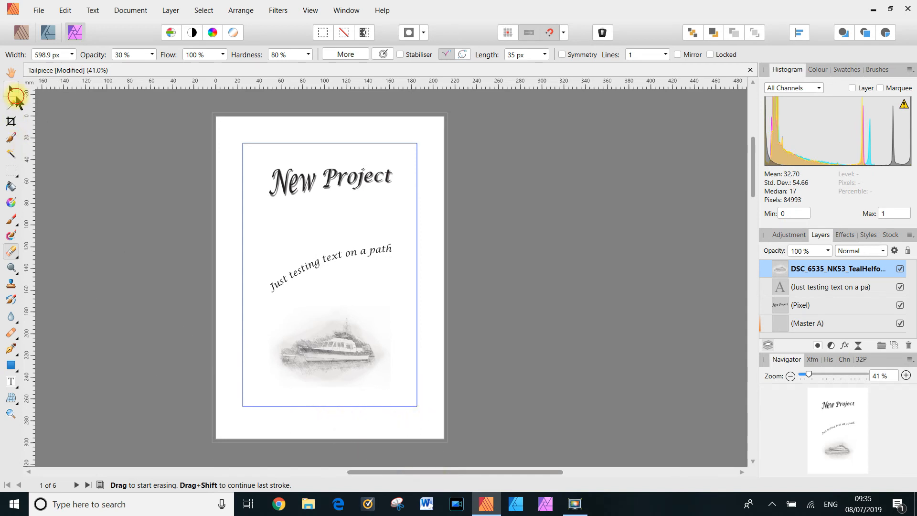
{"action": "left_click", "coordinate": [11, 89]}
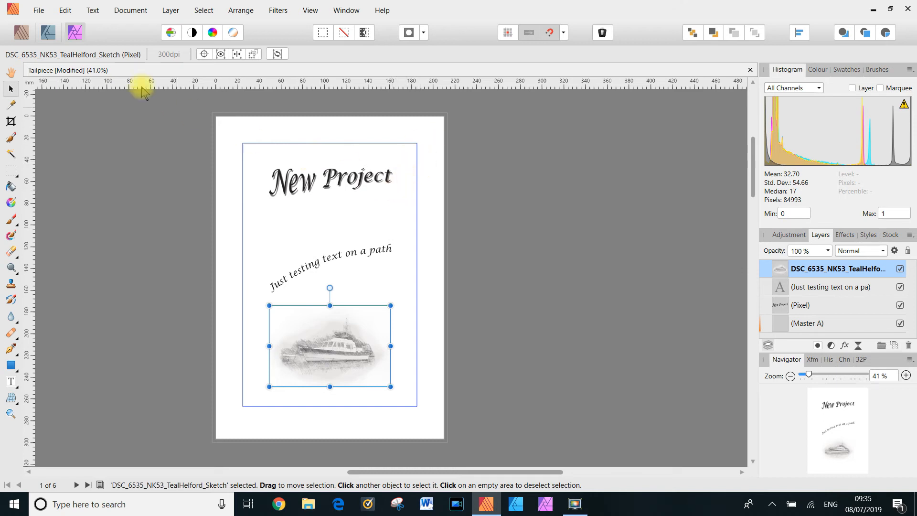
{"action": "left_click", "coordinate": [25, 32]}
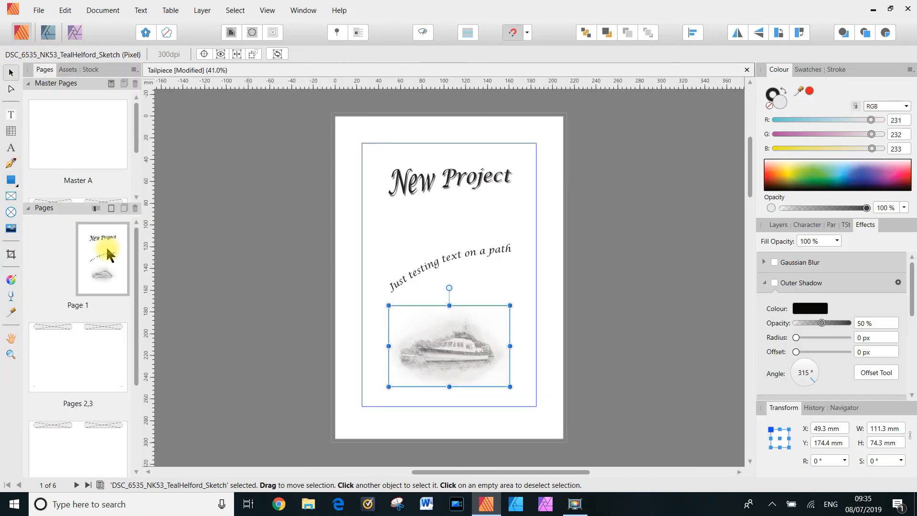
{"action": "left_click", "coordinate": [377, 340]}
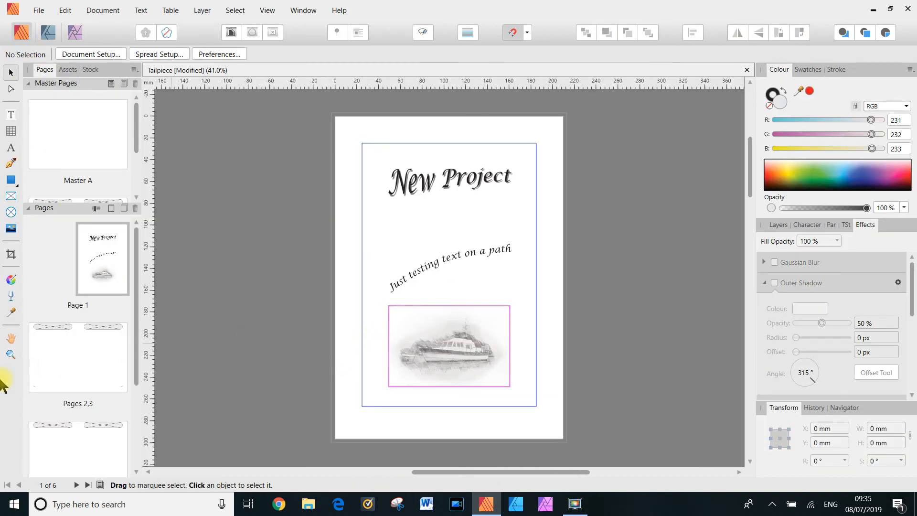
- Place DSC_6122Needles.jpg in the header picture frame on page 2
{"action": "double_click", "coordinate": [77, 363]}
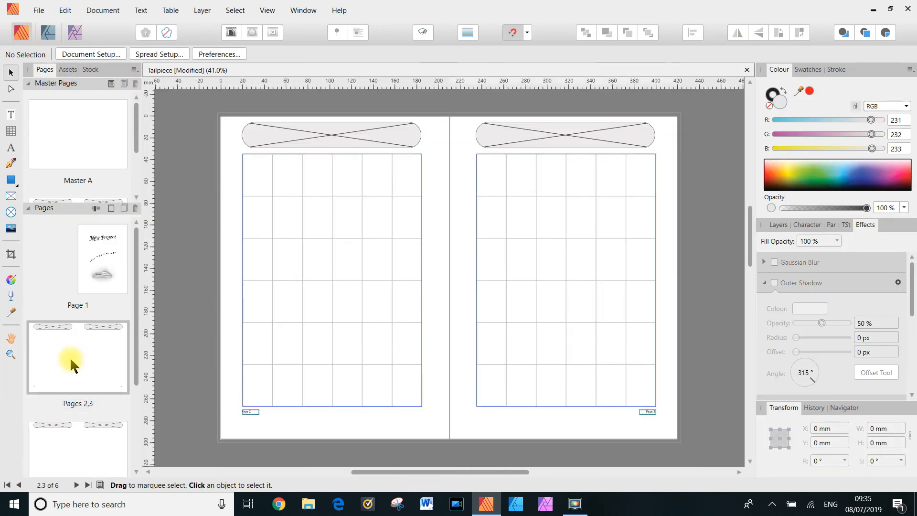
{"action": "left_click", "coordinate": [335, 135]}
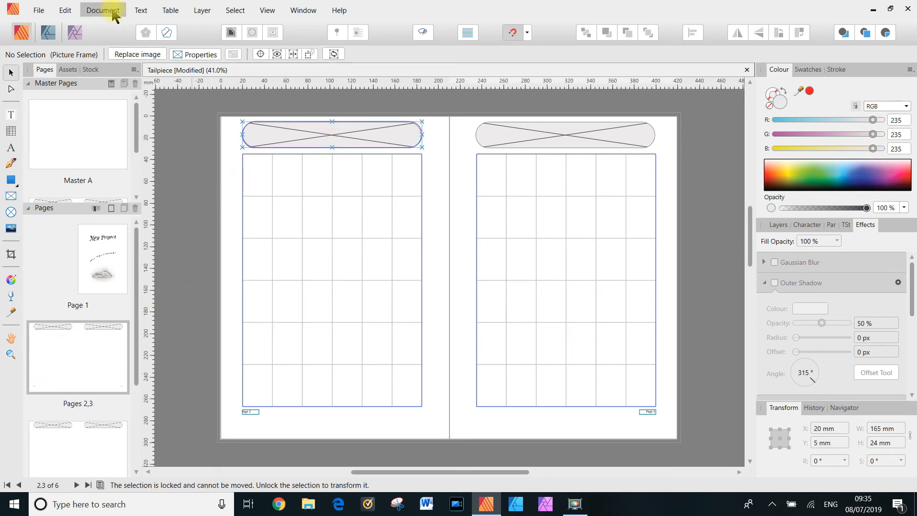
{"action": "left_click", "coordinate": [36, 13]}
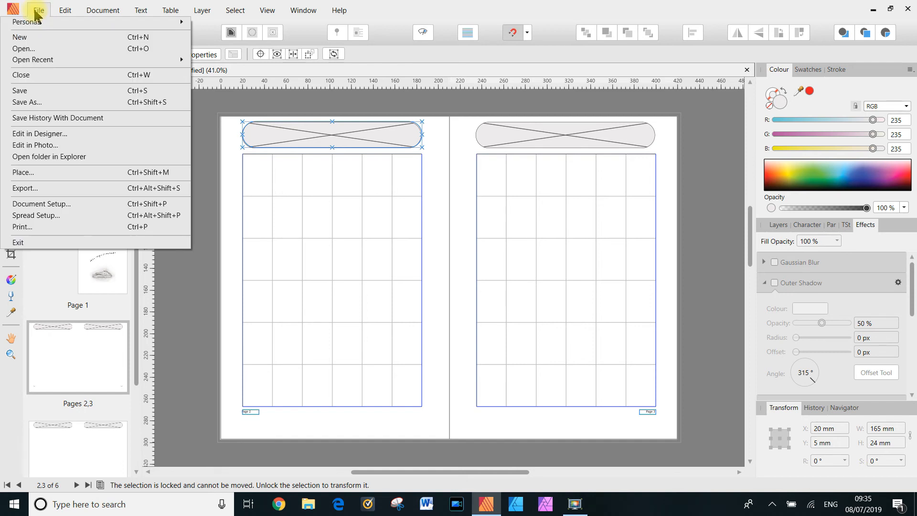
{"action": "left_click", "coordinate": [35, 172]}
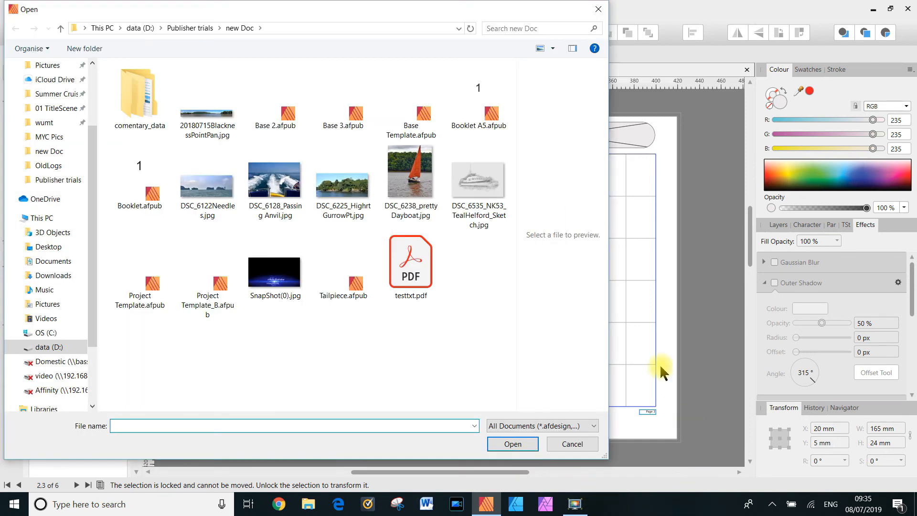
{"action": "double_click", "coordinate": [220, 190]}
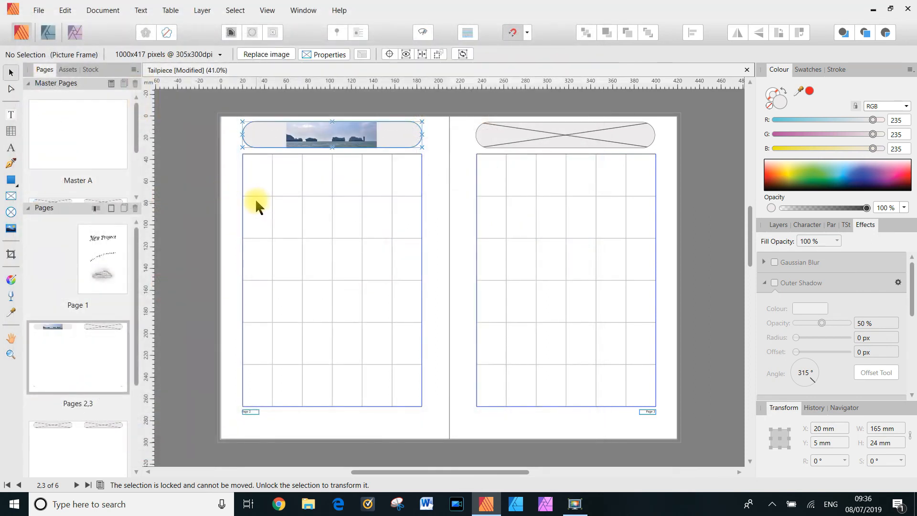
- Enlarge the Needles picture inside the page 2 header frame to about 165 mm wide and position it at about X 22.5 mm, Y -22.4 mm
{"action": "left_click", "coordinate": [338, 128]}
{"action": "left_click", "coordinate": [348, 137]}
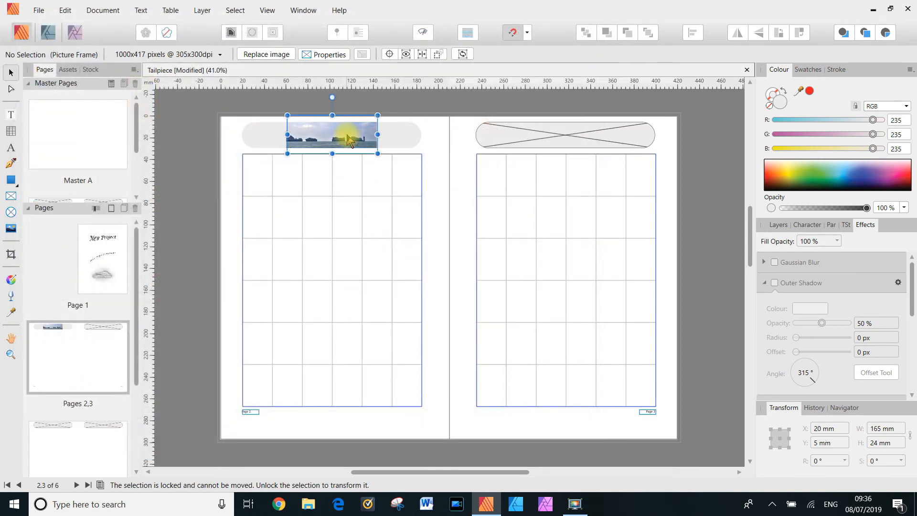
{"action": "left_click_drag", "start_coordinate": [379, 154], "coordinate": [422, 173]}
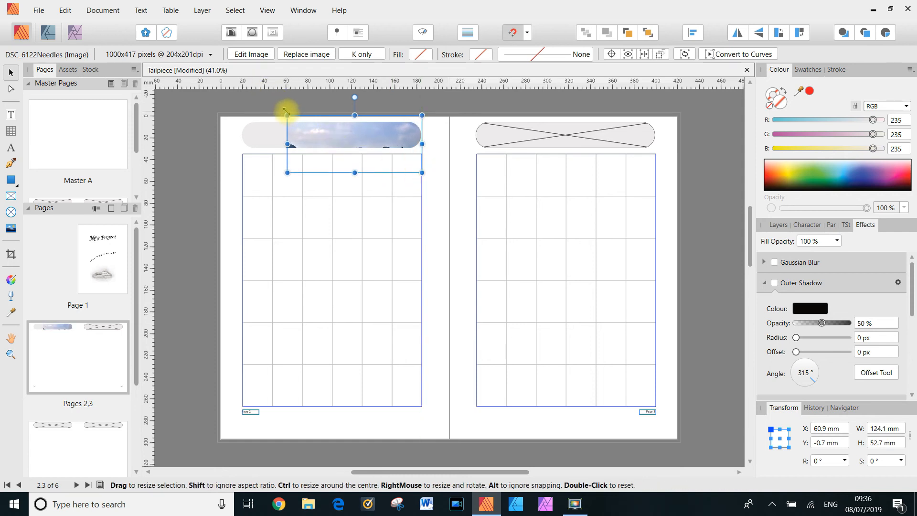
{"action": "left_click_drag", "start_coordinate": [286, 112], "coordinate": [245, 81]}
{"action": "left_click_drag", "start_coordinate": [342, 151], "coordinate": [352, 148]}
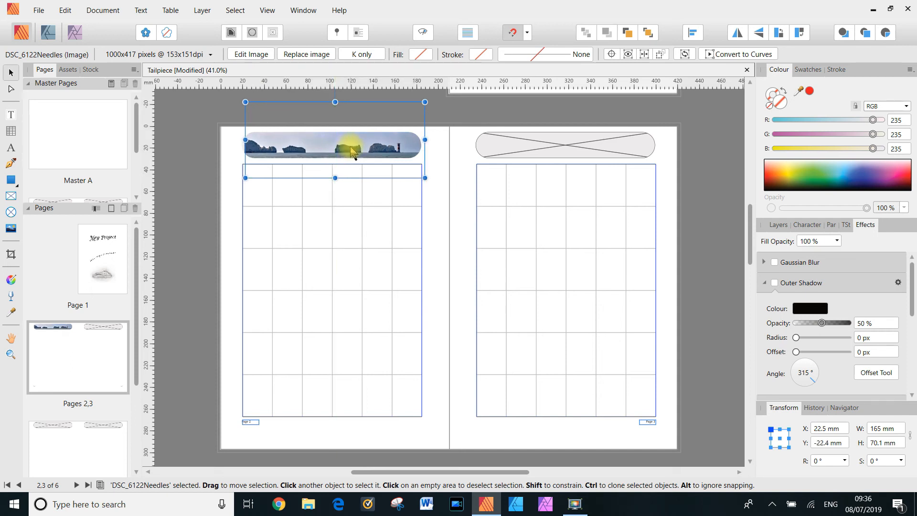
{"action": "left_click", "coordinate": [209, 215]}
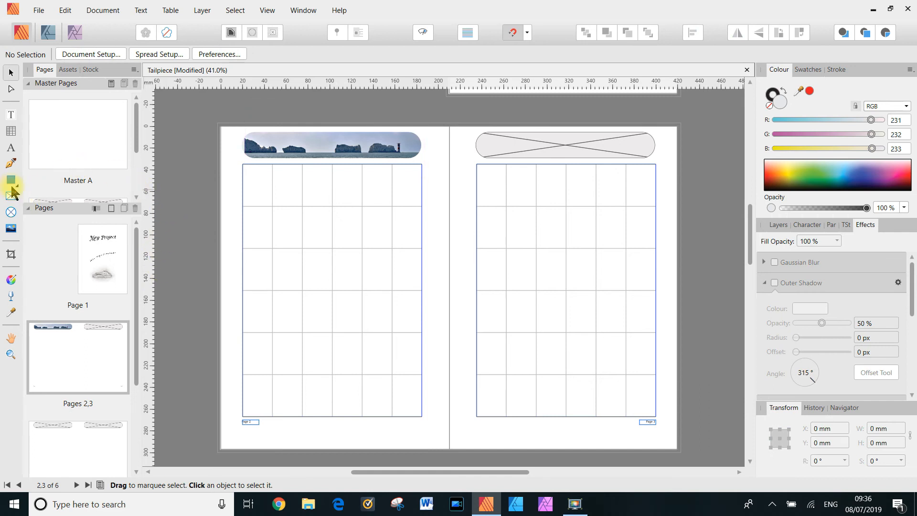
- Create a 165 × 232 mm text frame over the page 2 grid at X 20 mm, Y 35 mm, and set its paragraph style to Heading 1
{"action": "left_click", "coordinate": [10, 115]}
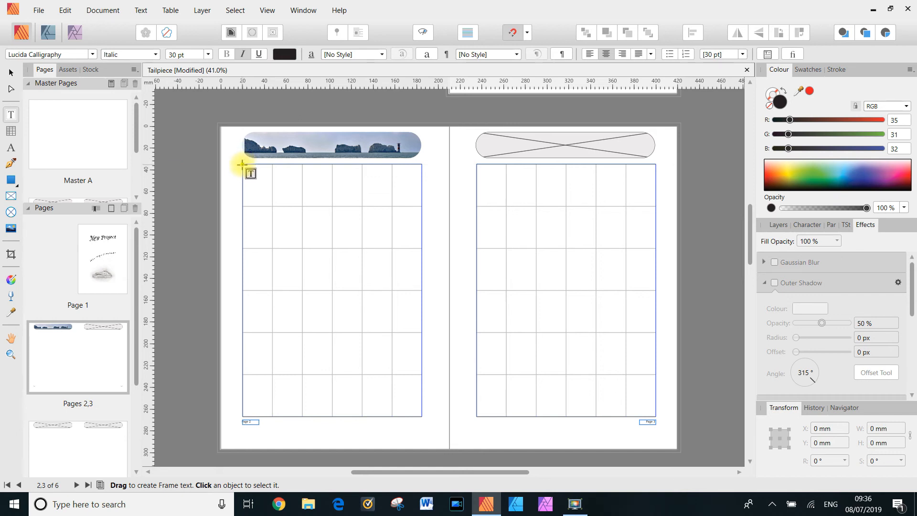
{"action": "left_click_drag", "start_coordinate": [242, 165], "coordinate": [422, 417]}
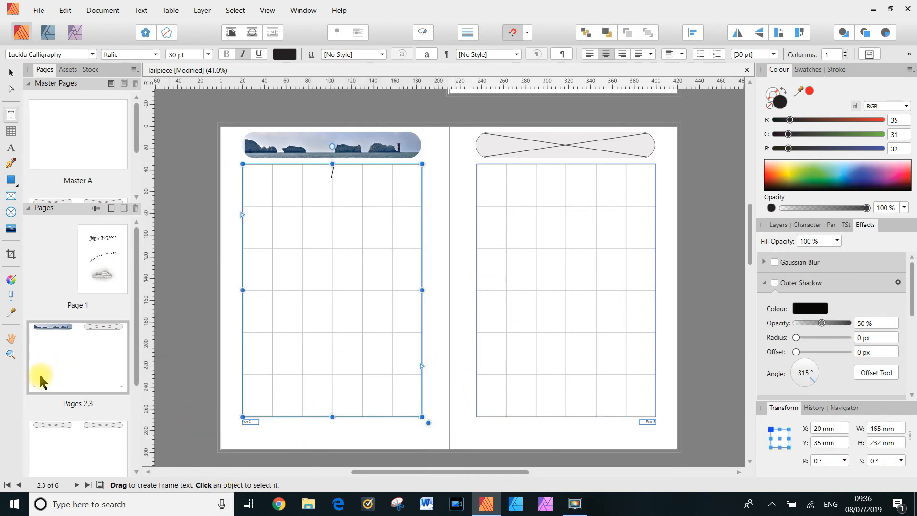
{"action": "left_click", "coordinate": [11, 355]}
{"action": "left_click_drag", "start_coordinate": [220, 273], "coordinate": [647, 279]}
{"action": "left_click_drag", "start_coordinate": [752, 238], "coordinate": [755, 214]}
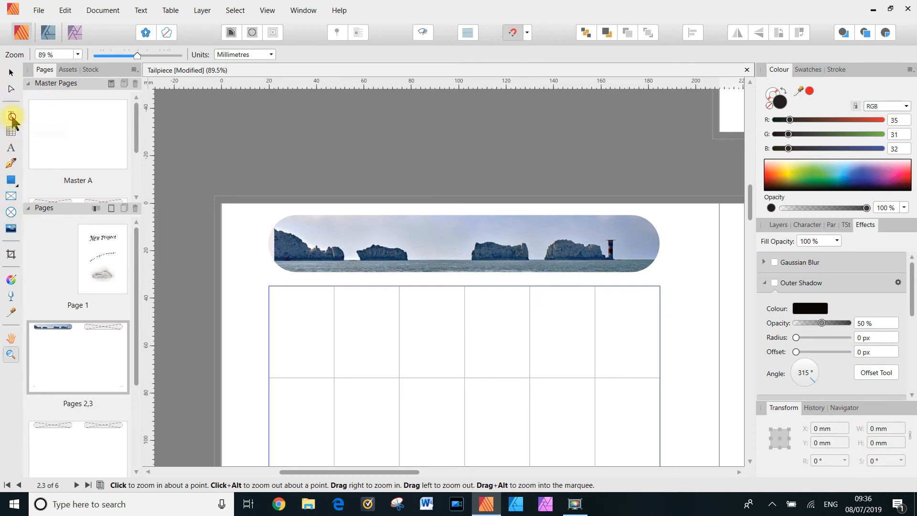
{"action": "left_click", "coordinate": [12, 117]}
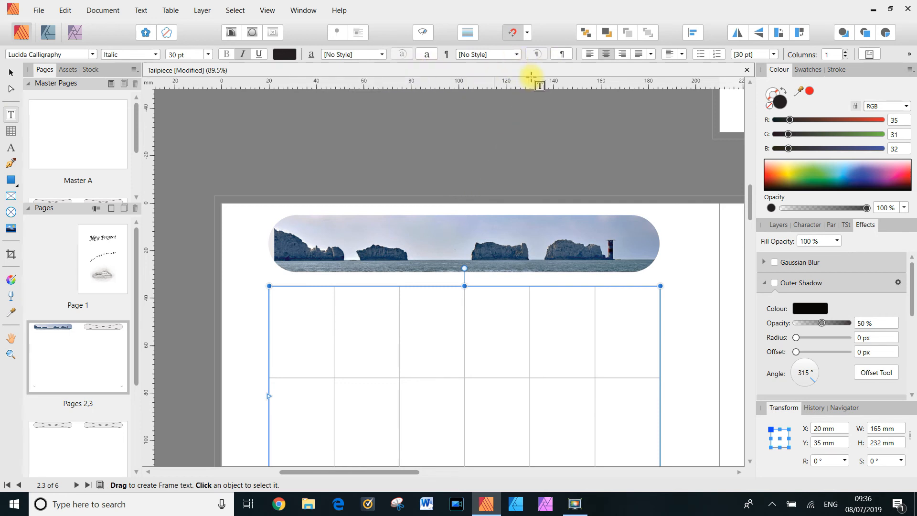
{"action": "left_click", "coordinate": [517, 55]}
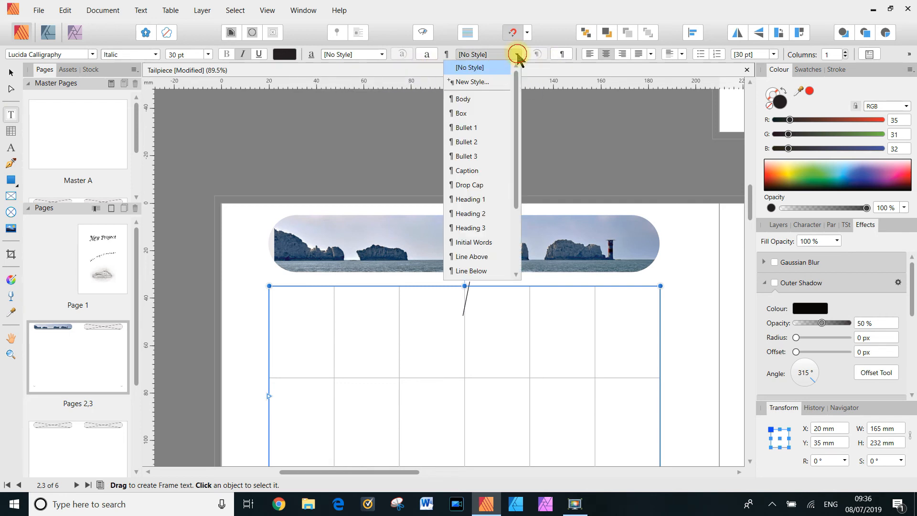
{"action": "left_click", "coordinate": [478, 200]}
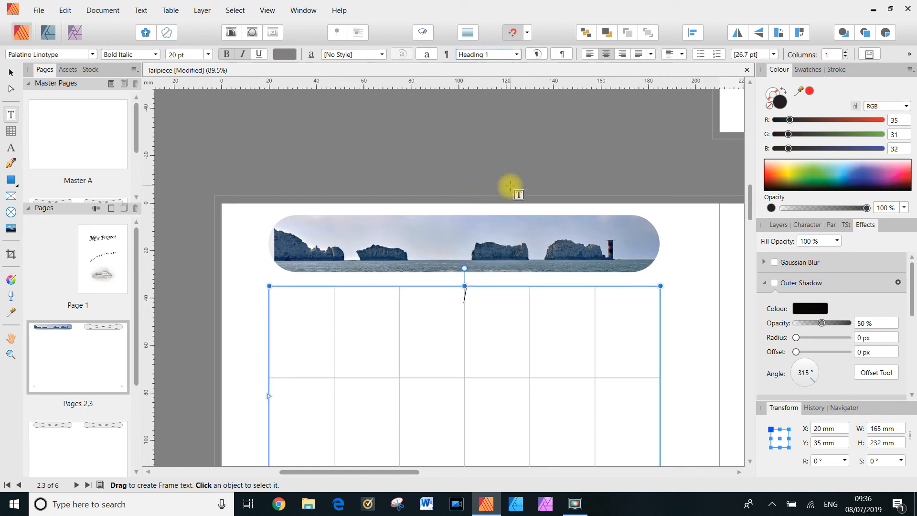
- Enter the heading "Chapter 1" at the start of the page 2 text frame
{"action": "key", "text": "shift+c"}
{"action": "left_click", "coordinate": [497, 304]}
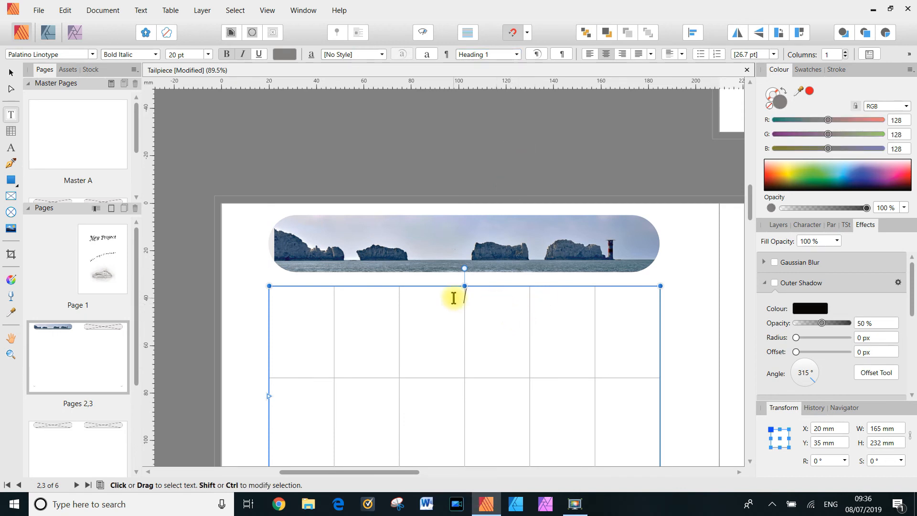
{"action": "type", "text": "C"}
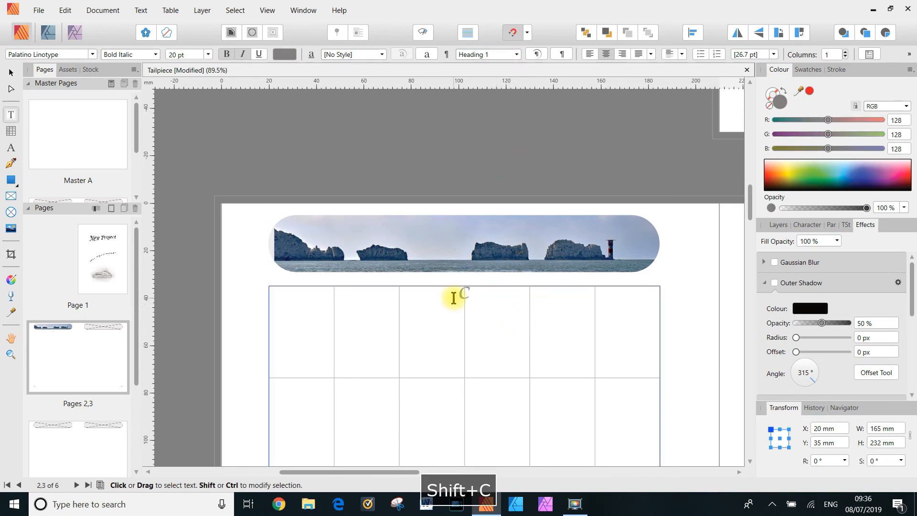
{"action": "type", "text": "hapter "}
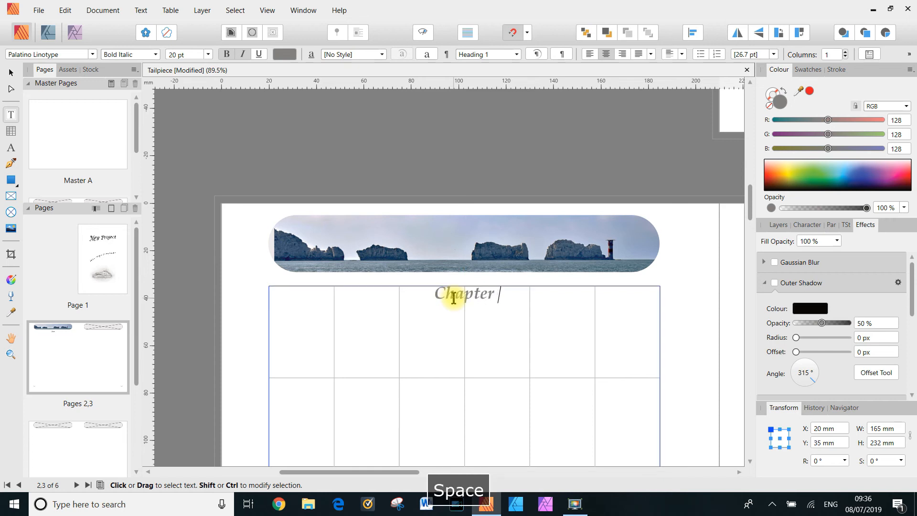
{"action": "type", "text": "1"}
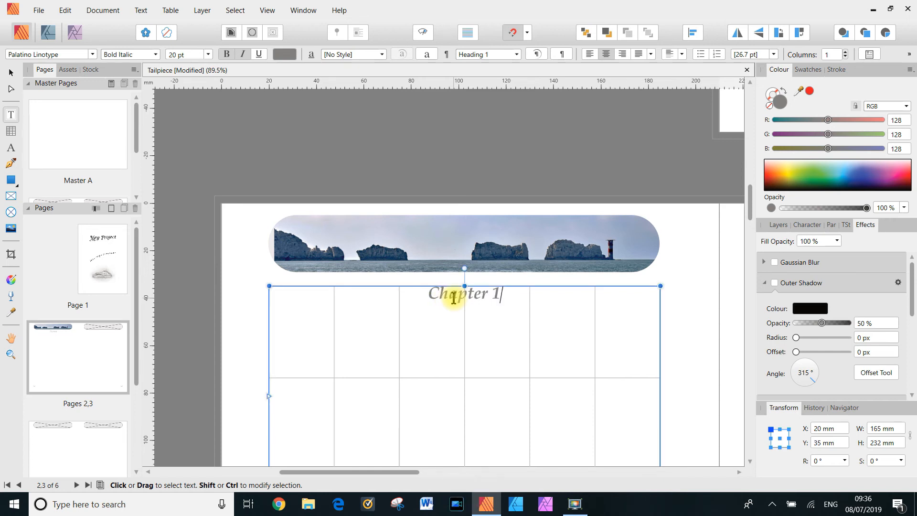
- Remove the bold and italic formatting from the "Chapter 1" heading
{"action": "left_click", "coordinate": [244, 56]}
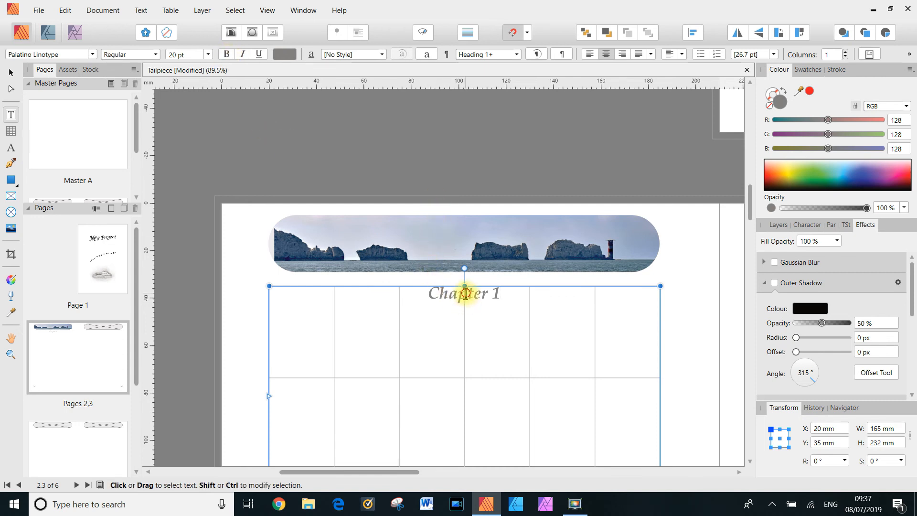
{"action": "triple_click", "coordinate": [466, 293]}
{"action": "left_click", "coordinate": [244, 56]}
{"action": "left_click", "coordinate": [228, 55]}
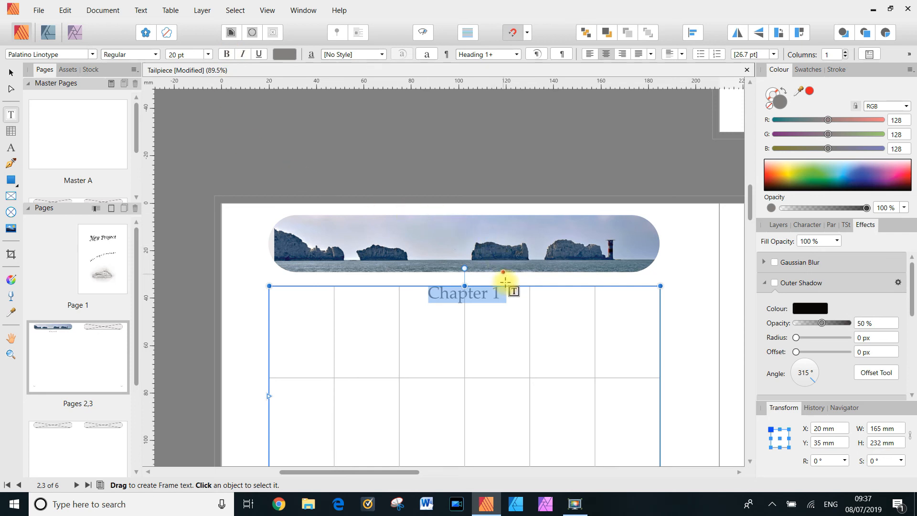
{"action": "left_click", "coordinate": [520, 297]}
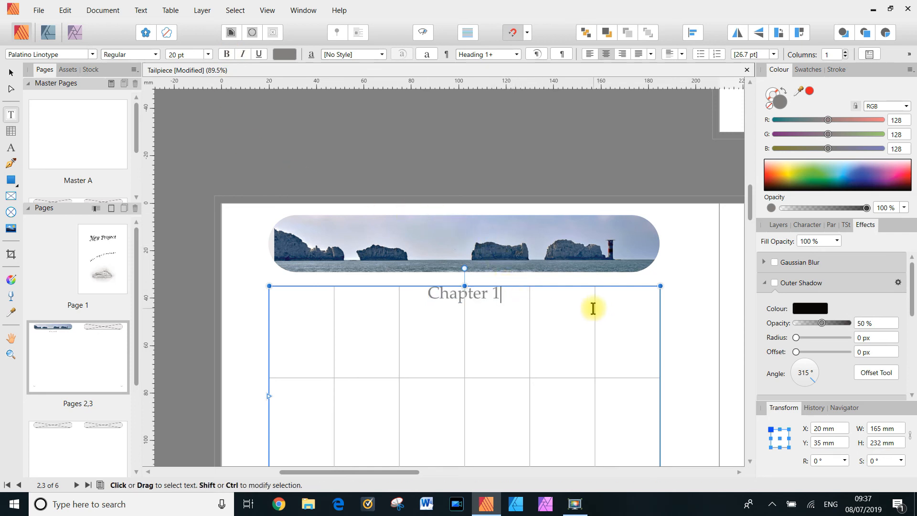
- Add the subheading "Introduction" in Heading 2 style below the chapter heading
{"action": "key", "text": "Return"}
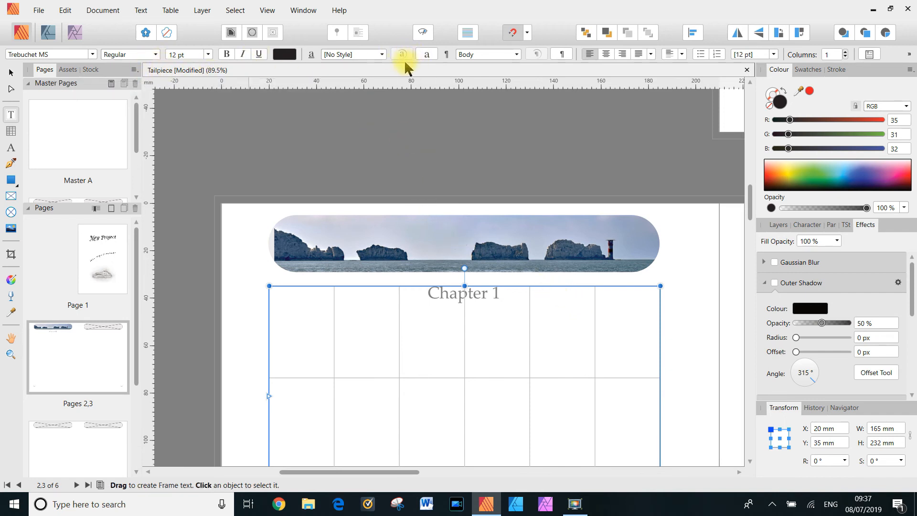
{"action": "left_click", "coordinate": [517, 55]}
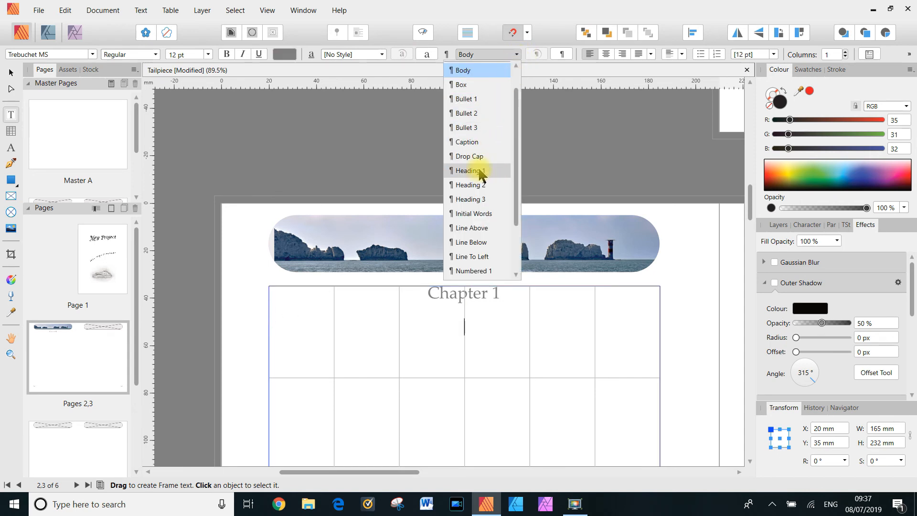
{"action": "left_click", "coordinate": [470, 185]}
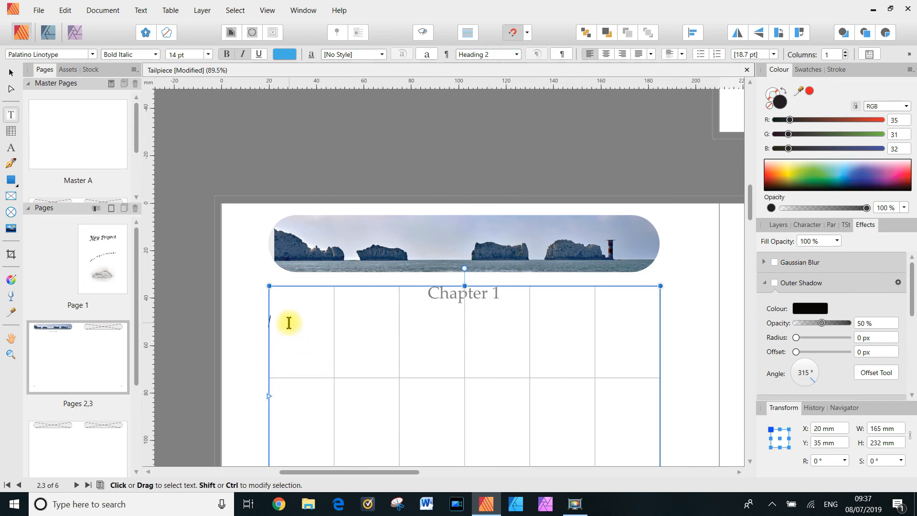
{"action": "type", "text": "Introduction"}
{"action": "key", "text": "Return"}
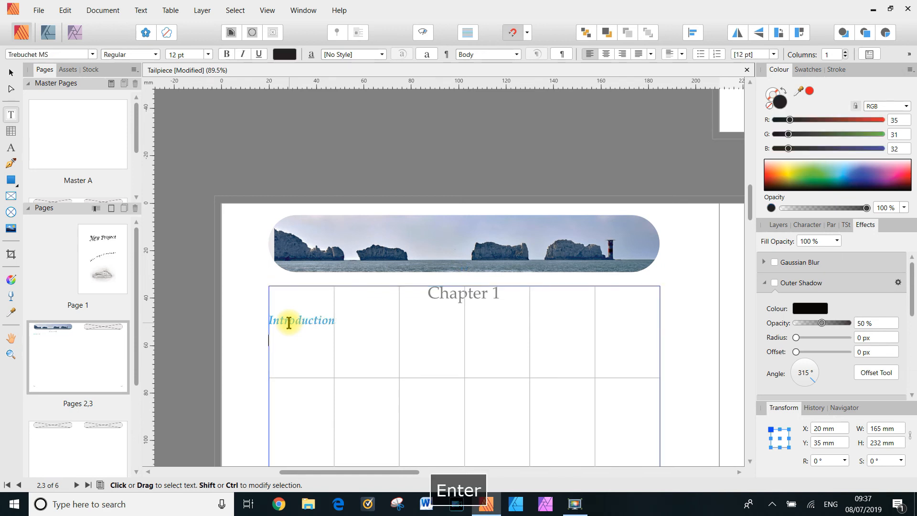
- Write the body line "Here you can add text." under the Introduction subheading
{"action": "type", "text": "Here yo"}
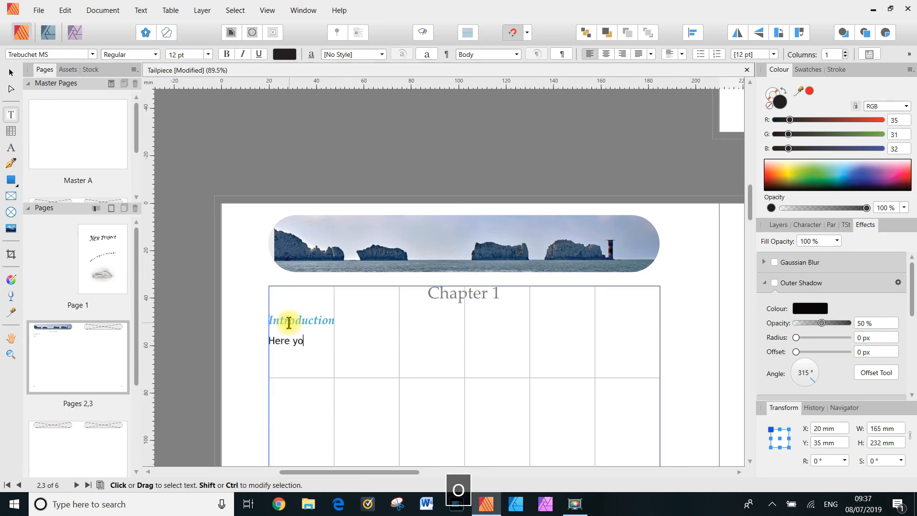
{"action": "type", "text": "u can add text."}
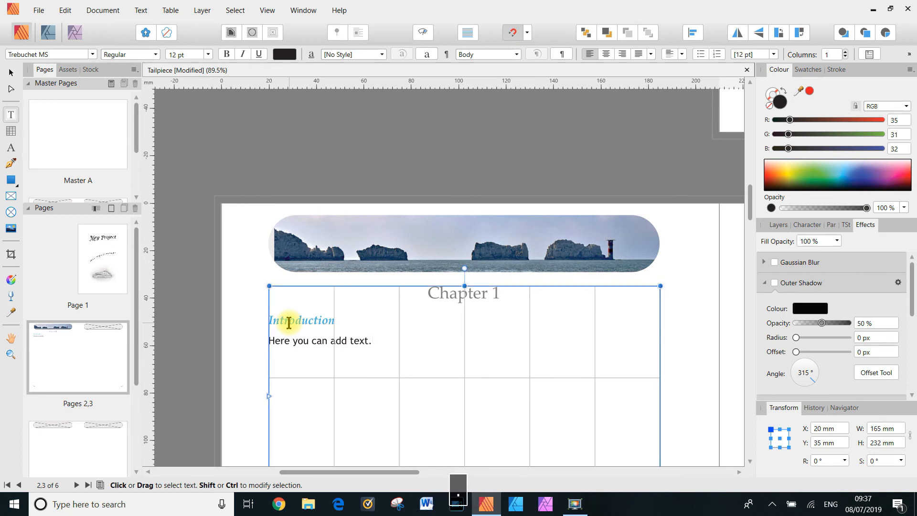
{"action": "key", "text": "Return"}
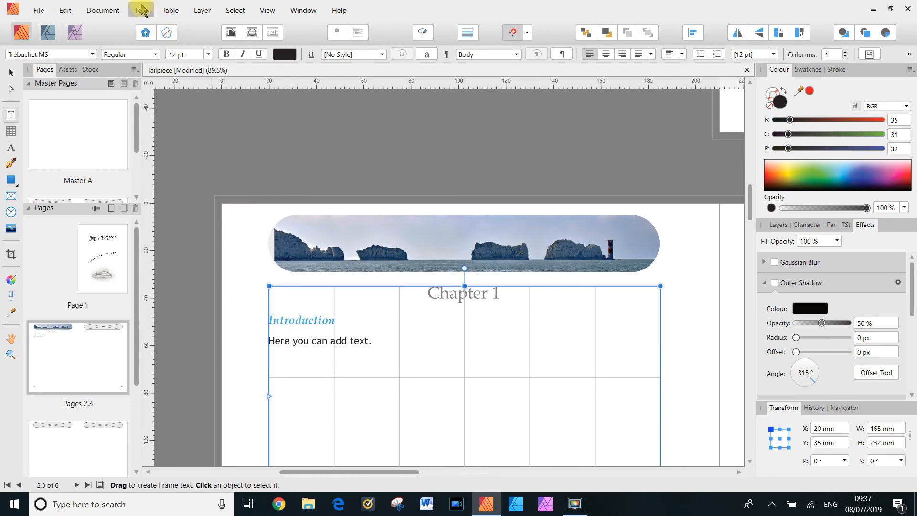
- Place DSC_6128_Passing Anvil.jpg on page 2 below the body text, about 57.5 mm wide at X 47.5 mm, Y 73.7 mm
{"action": "left_click_drag", "start_coordinate": [512, 178], "coordinate": [513, 232]}
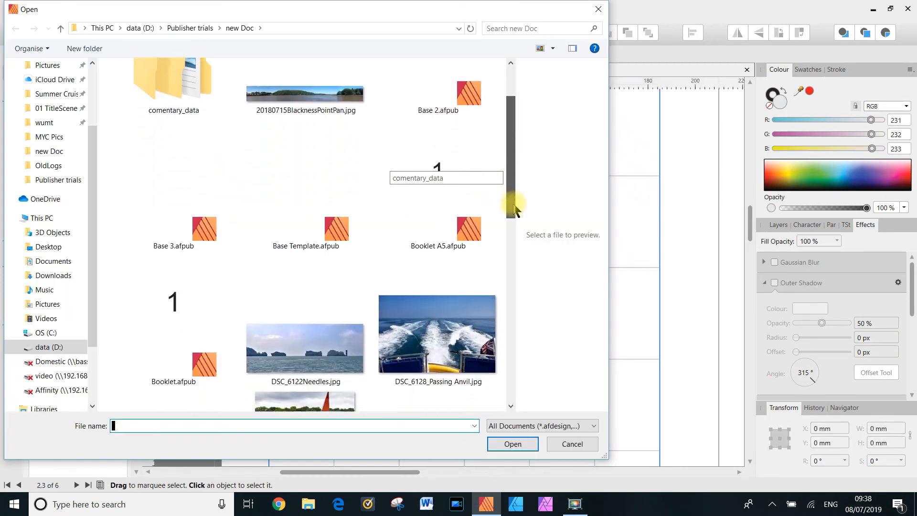
{"action": "left_click", "coordinate": [472, 249]}
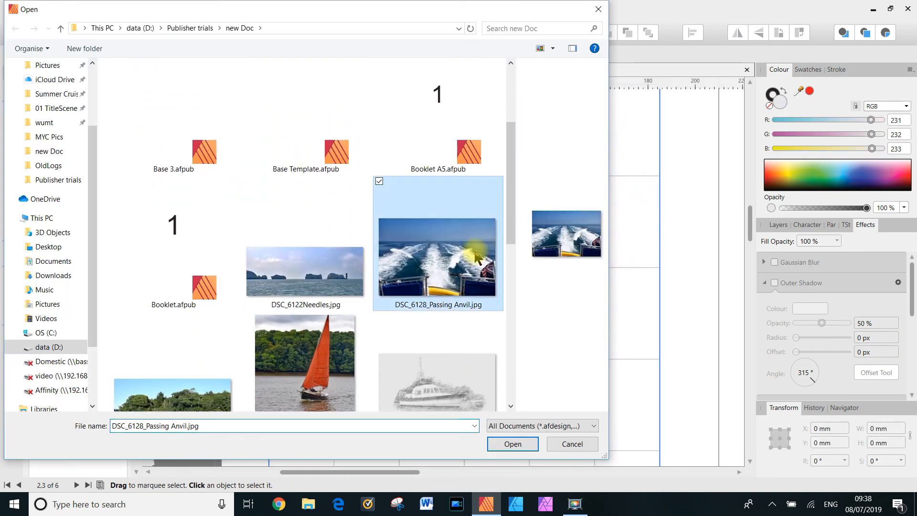
{"action": "left_click", "coordinate": [513, 444]}
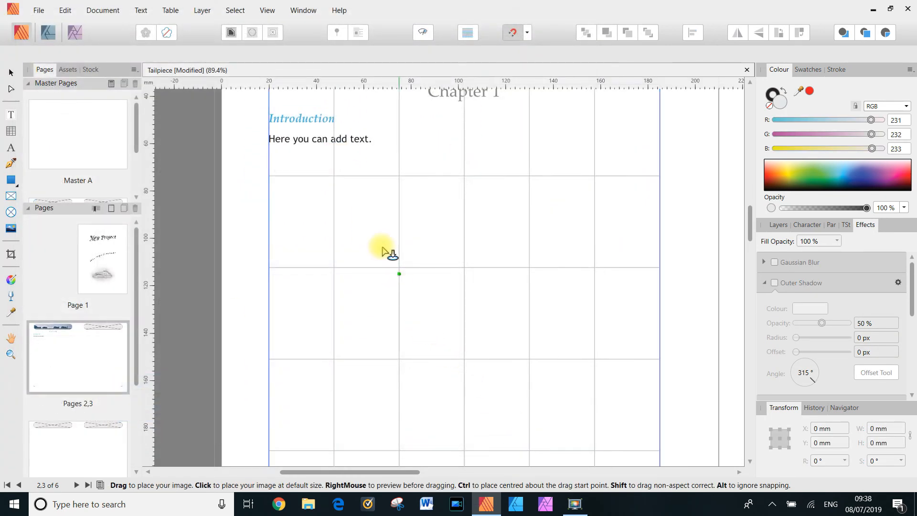
{"action": "left_click_drag", "start_coordinate": [335, 176], "coordinate": [471, 284]}
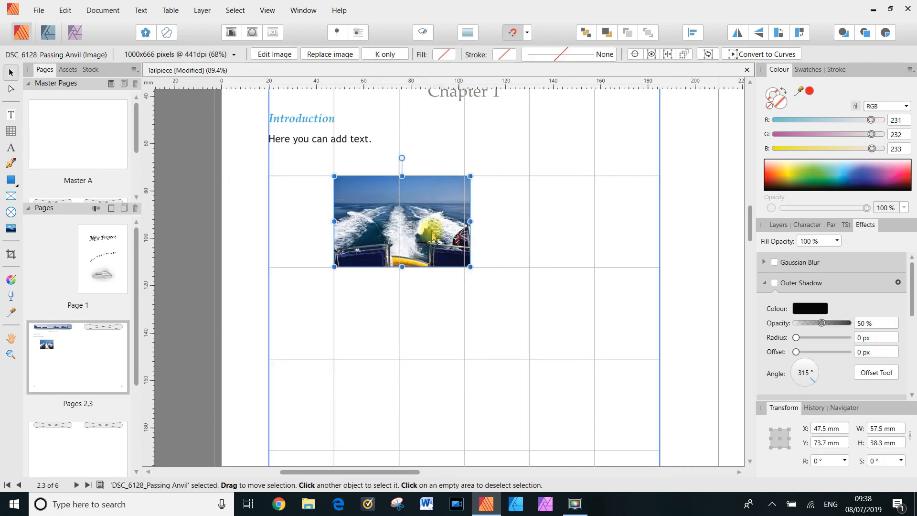
- Move the boat wake picture left to about X 42.7 mm and crop its left side to the vertical grid line, leaving it about 52.7 mm wide
{"action": "left_click_drag", "start_coordinate": [412, 223], "coordinate": [397, 222]}
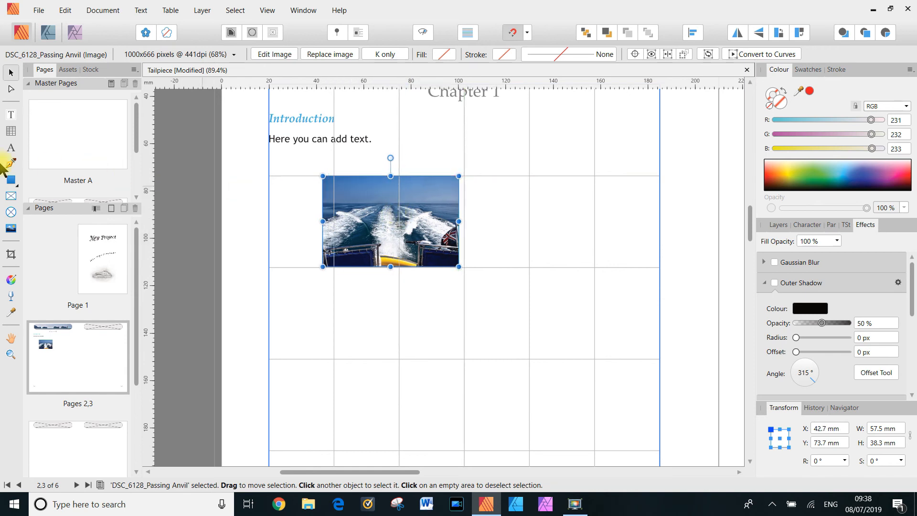
{"action": "left_click", "coordinate": [11, 257]}
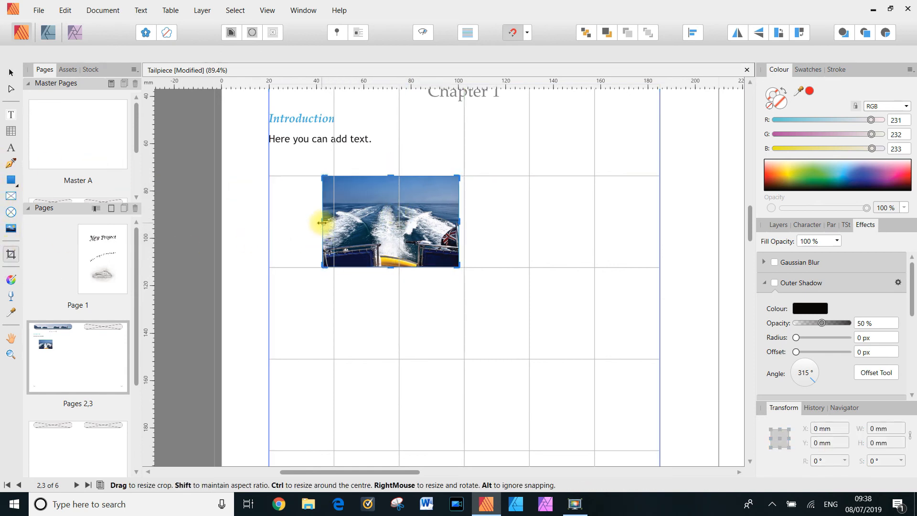
{"action": "left_click_drag", "start_coordinate": [324, 226], "coordinate": [334, 226]}
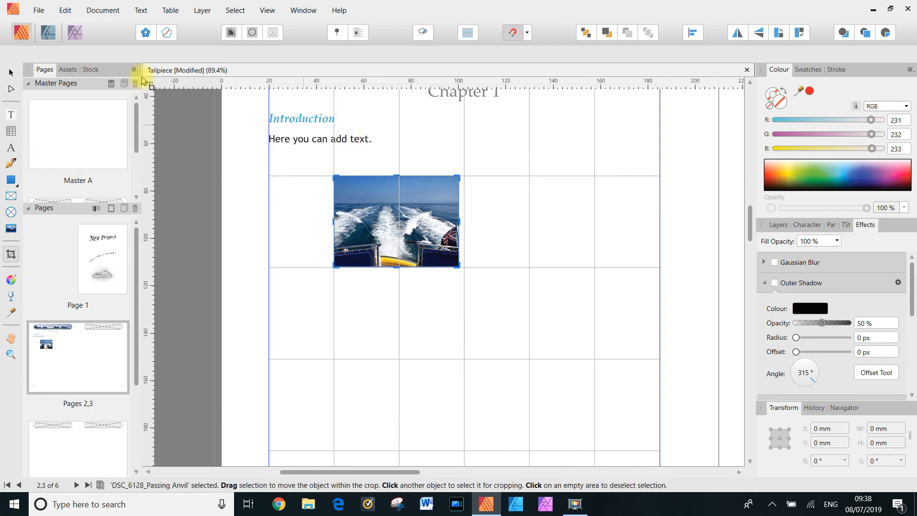
- Insert filler text after "Here you can add text." in the page 2 text frame
{"action": "left_click", "coordinate": [11, 115]}
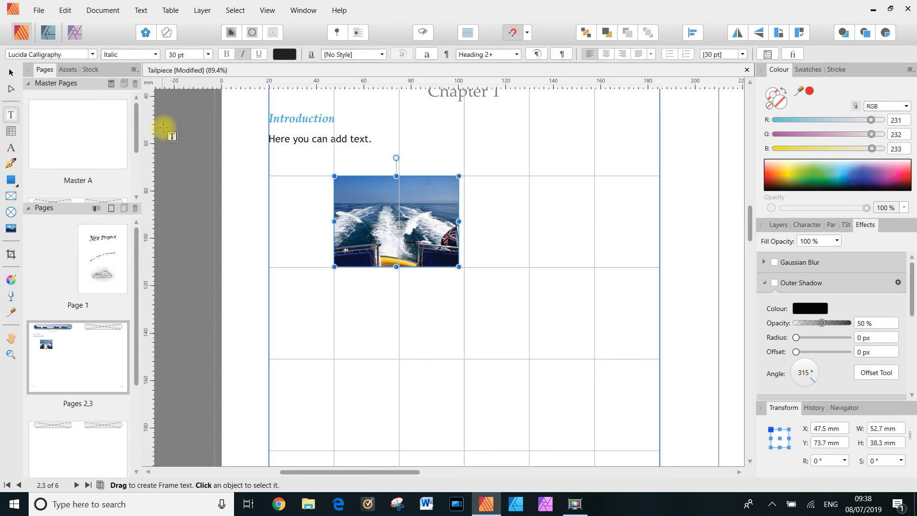
{"action": "left_click", "coordinate": [377, 141]}
{"action": "right_click", "coordinate": [377, 141]}
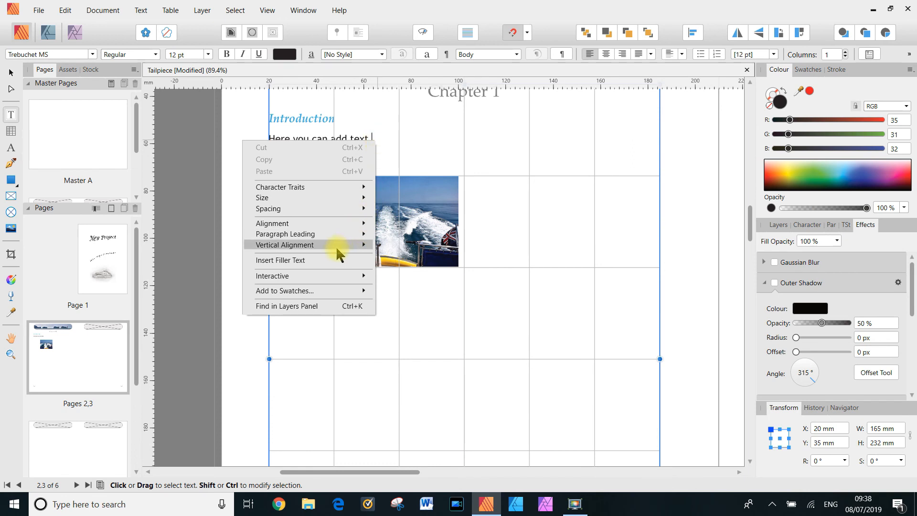
{"action": "left_click", "coordinate": [324, 261]}
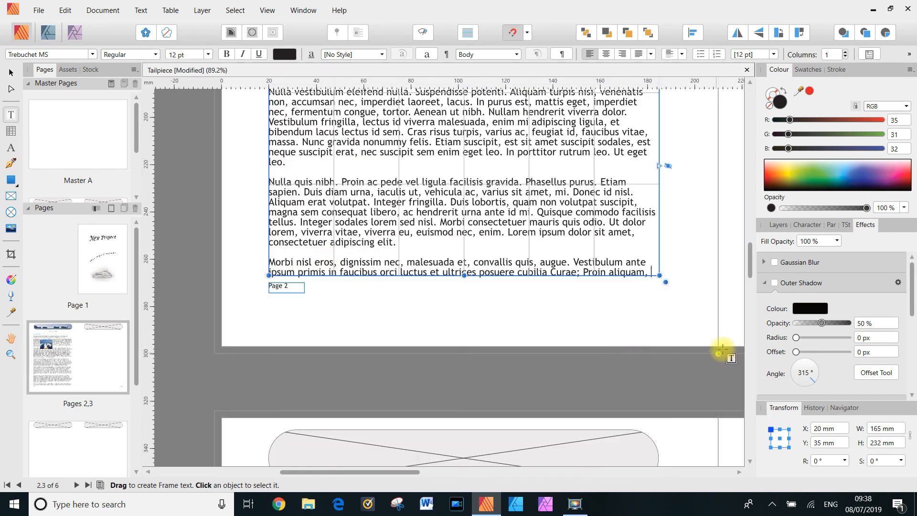
{"action": "left_click_drag", "start_coordinate": [750, 268], "coordinate": [749, 225]}
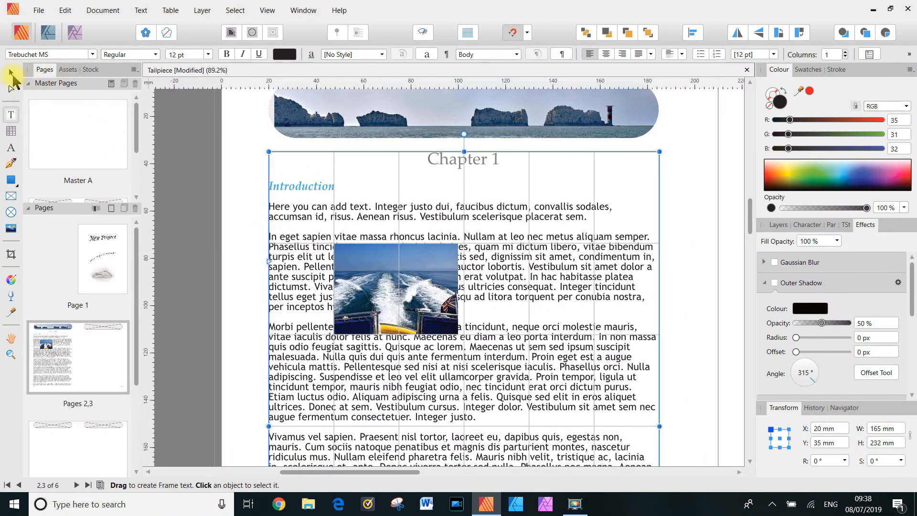
- Wrap the body text tightly around the boat wake picture on its largest side, with 3 mm distance from text on the right
{"action": "left_click", "coordinate": [11, 73]}
{"action": "left_click", "coordinate": [382, 289]}
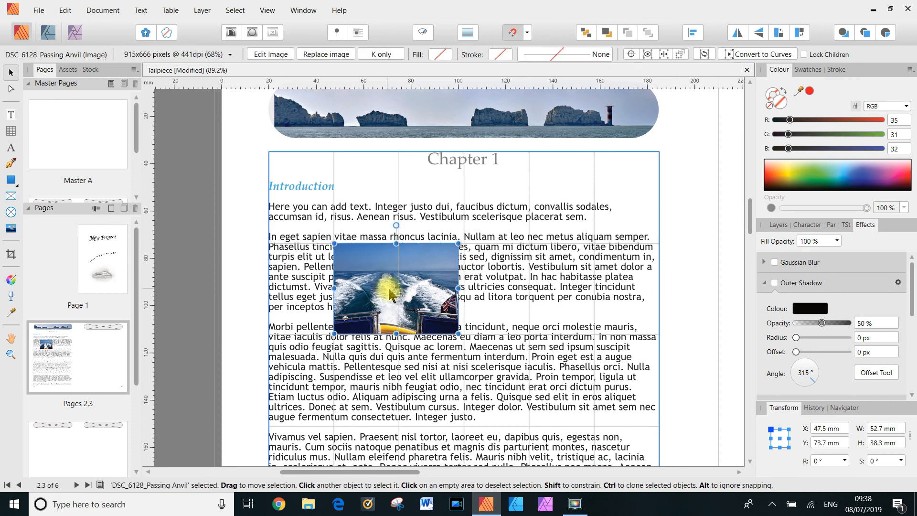
{"action": "left_click", "coordinate": [231, 32]}
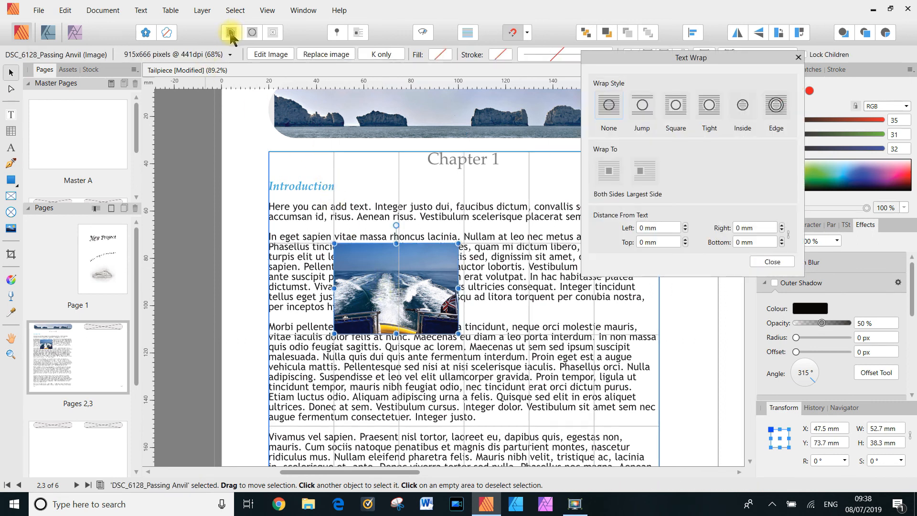
{"action": "left_click", "coordinate": [712, 106]}
{"action": "left_click", "coordinate": [646, 173]}
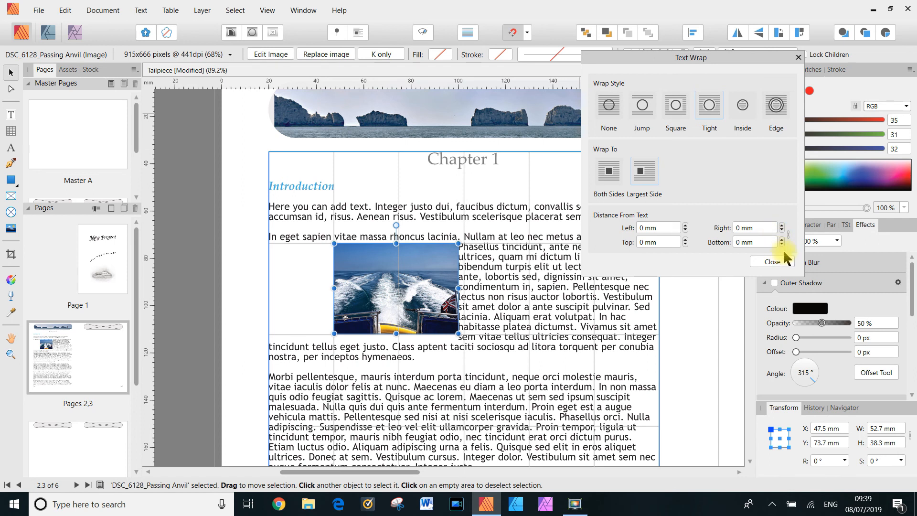
{"action": "left_click", "coordinate": [782, 226]}
{"action": "left_click", "coordinate": [782, 225]}
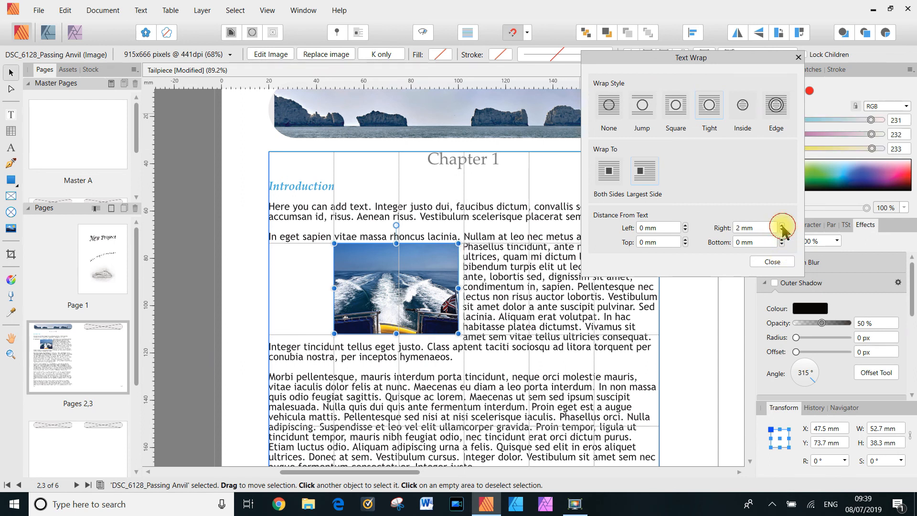
{"action": "left_click", "coordinate": [782, 226]}
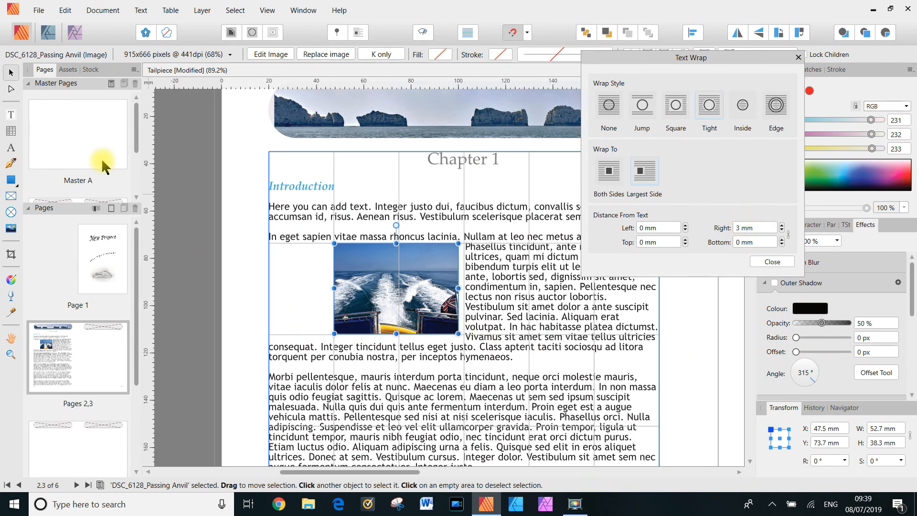
- Add a text frame about 57.8 x 13.4 mm near the picture's lower-left corner and write "Teal at speed" in the Caption paragraph style
{"action": "left_click", "coordinate": [13, 112]}
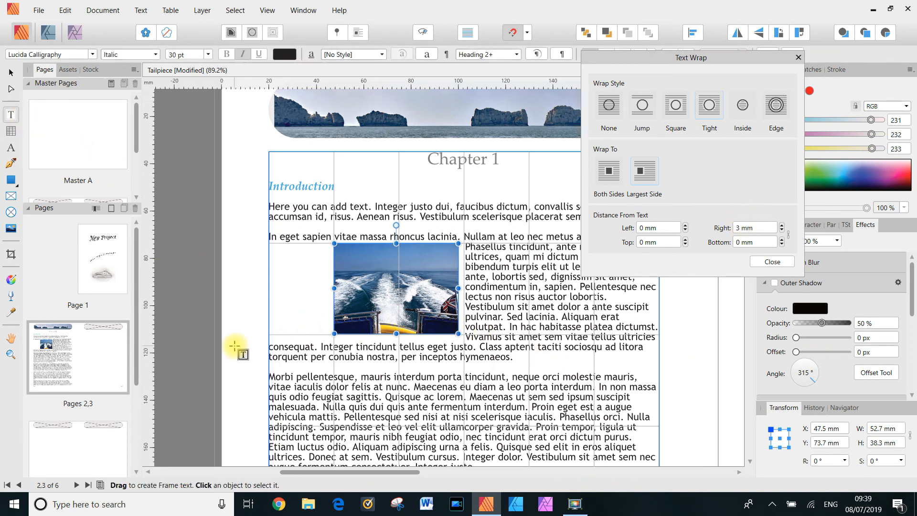
{"action": "left_click_drag", "start_coordinate": [239, 333], "coordinate": [376, 366]}
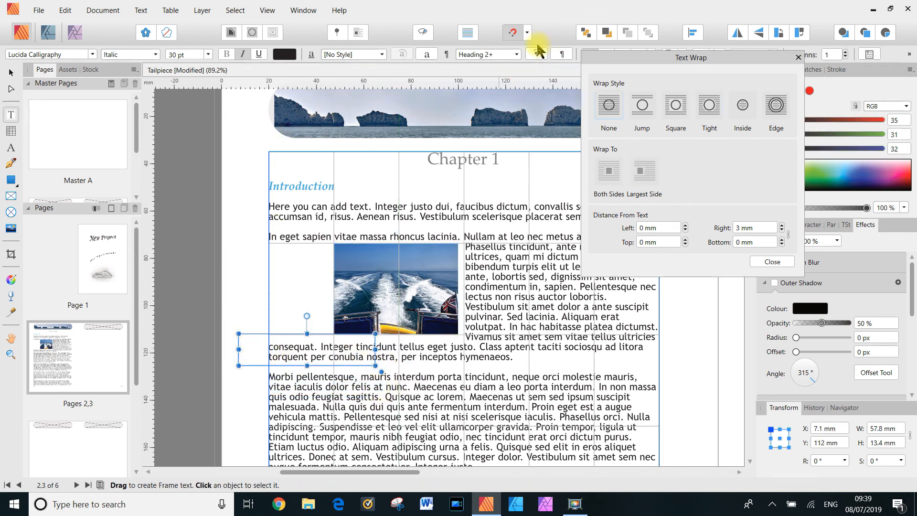
{"action": "left_click", "coordinate": [517, 54]}
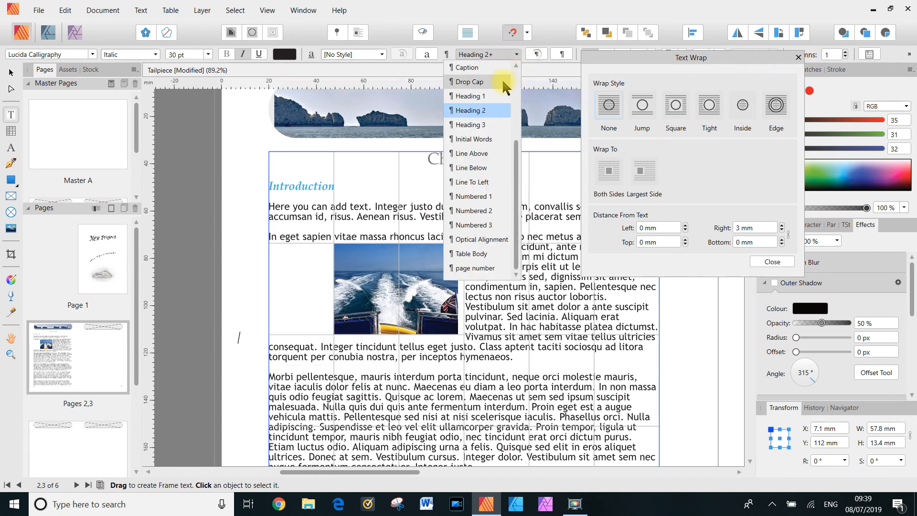
{"action": "left_click", "coordinate": [484, 67]}
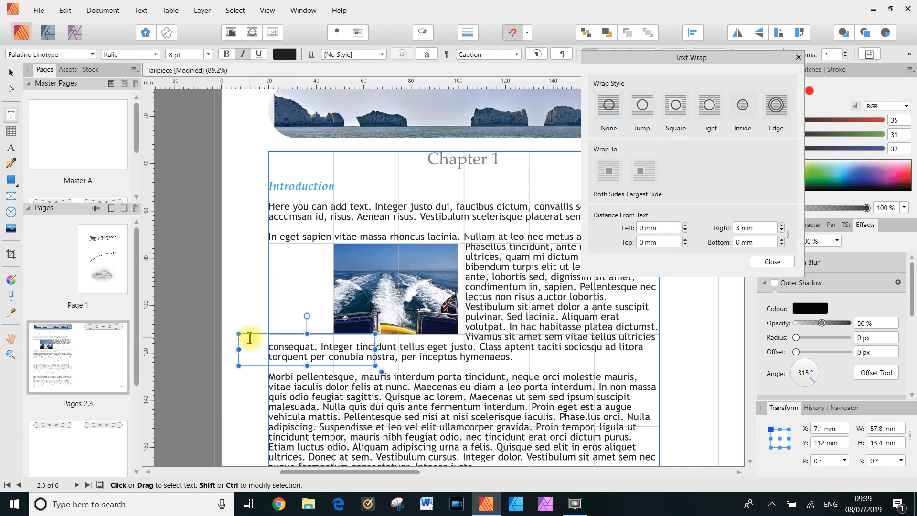
{"action": "type", "text": "Tea at sp"}
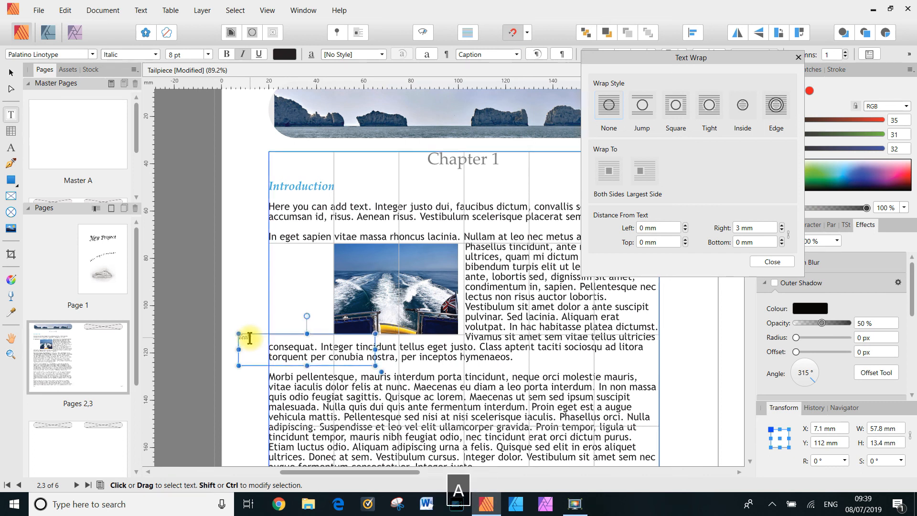
{"action": "type", "text": "eed"}
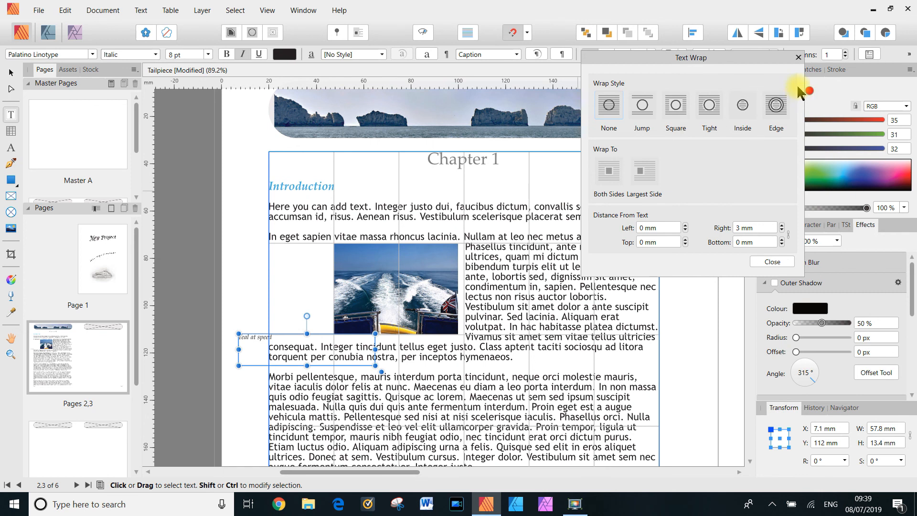
- Centre the caption text and reduce its frame height to about 4.7 mm
{"action": "left_click", "coordinate": [799, 58]}
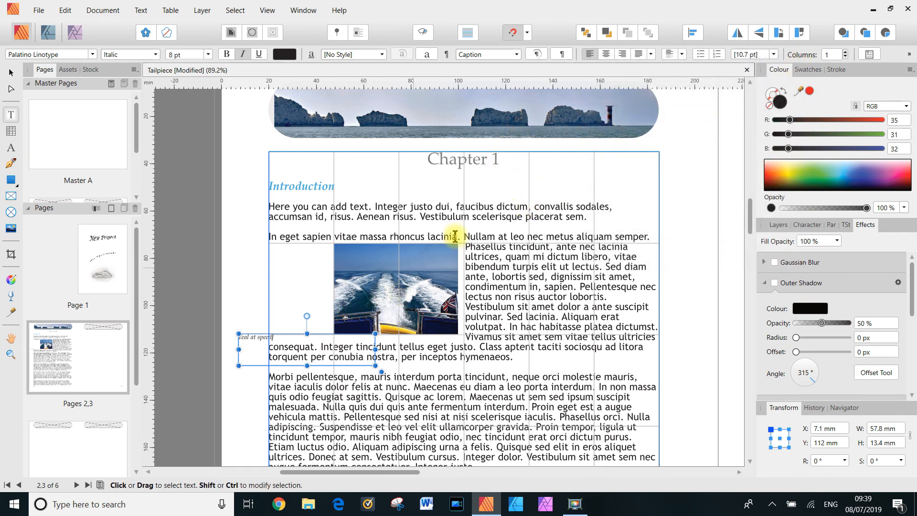
{"action": "left_click", "coordinate": [607, 54]}
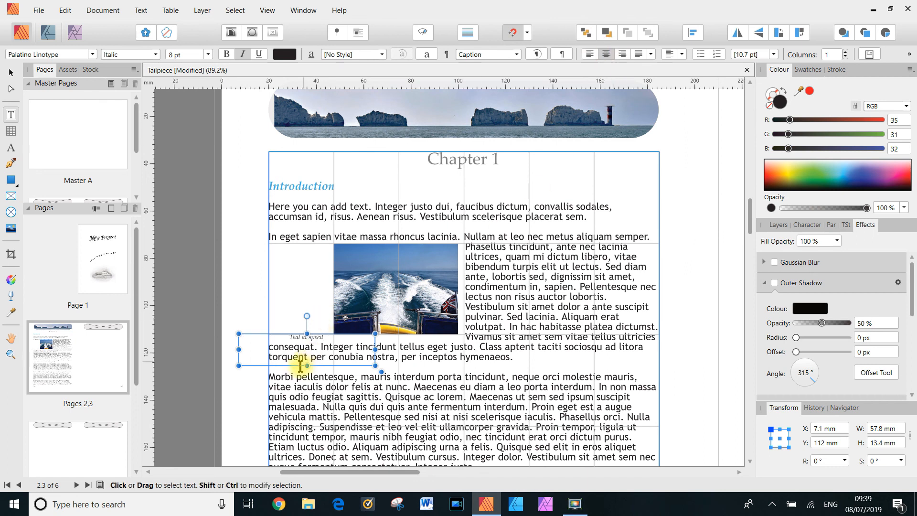
{"action": "left_click_drag", "start_coordinate": [307, 366], "coordinate": [308, 345]}
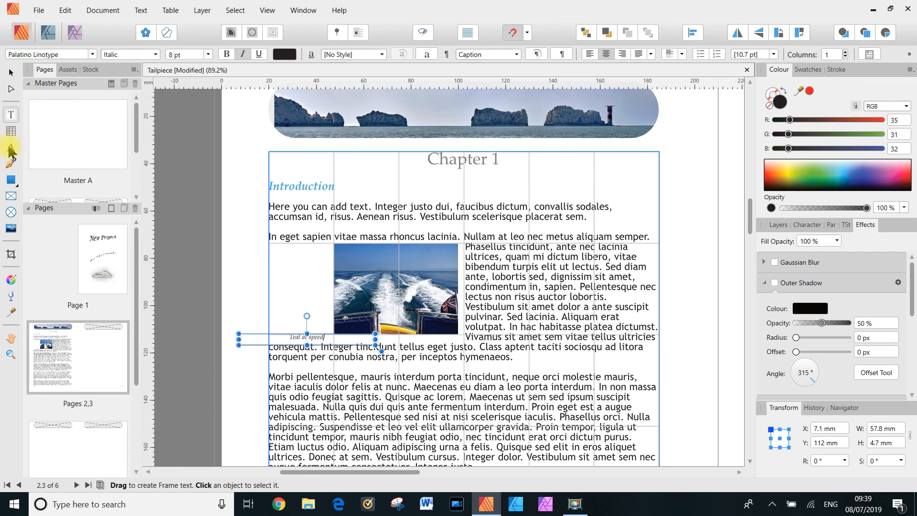
- Move the caption directly under the boat wake picture at X 47.5 mm, Y 112.3 mm and narrow its frame to 52.7 mm
{"action": "left_click", "coordinate": [10, 72]}
{"action": "left_click", "coordinate": [290, 337]}
{"action": "left_click_drag", "start_coordinate": [287, 337], "coordinate": [379, 341]}
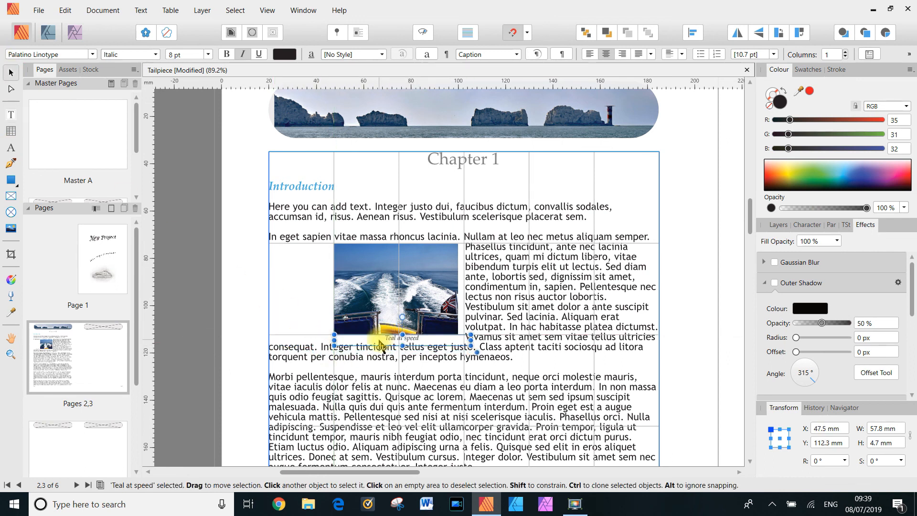
{"action": "left_click_drag", "start_coordinate": [470, 341], "coordinate": [458, 340]}
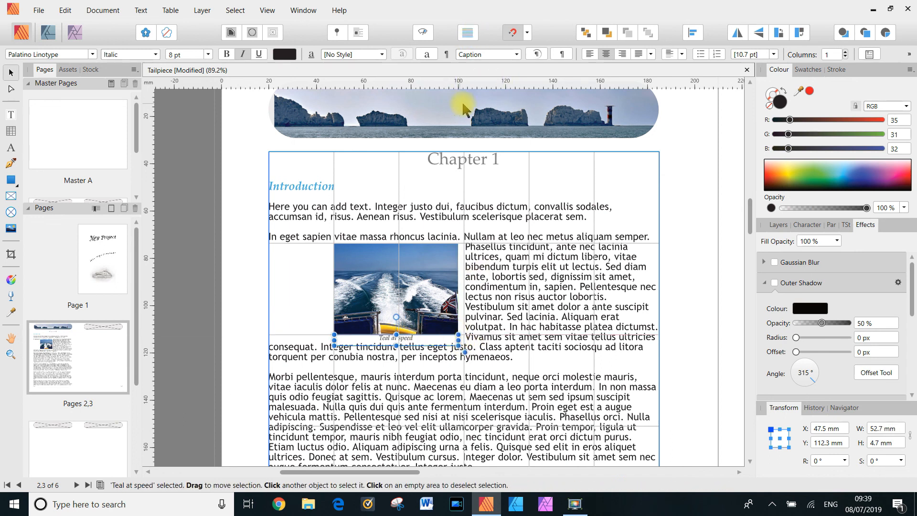
- Wrap the body text tightly around the "Teal at speed" caption frame on its largest side
{"action": "left_click", "coordinate": [252, 33]}
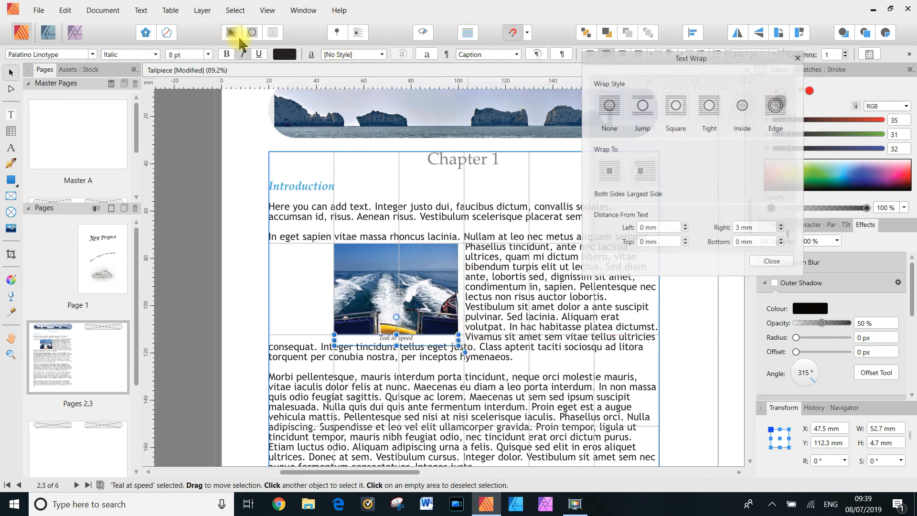
{"action": "left_click", "coordinate": [712, 109]}
{"action": "left_click", "coordinate": [645, 172]}
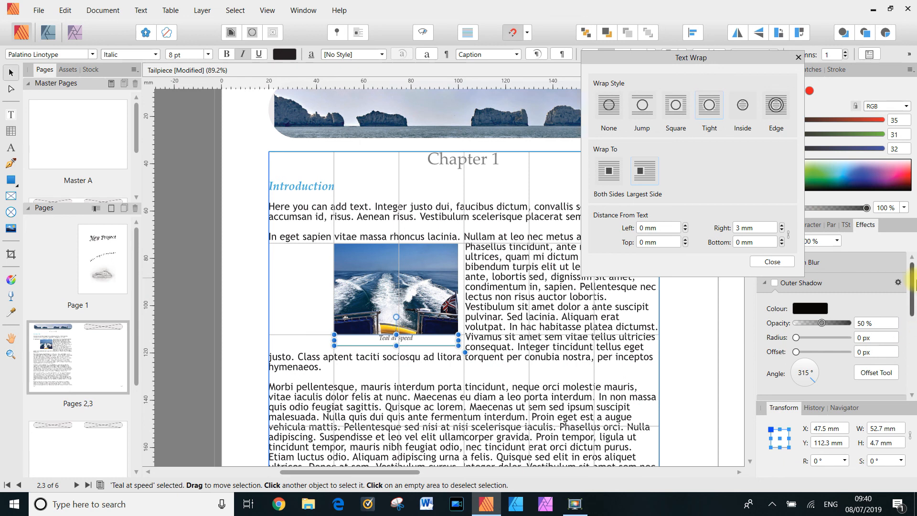
{"action": "left_click", "coordinate": [798, 58]}
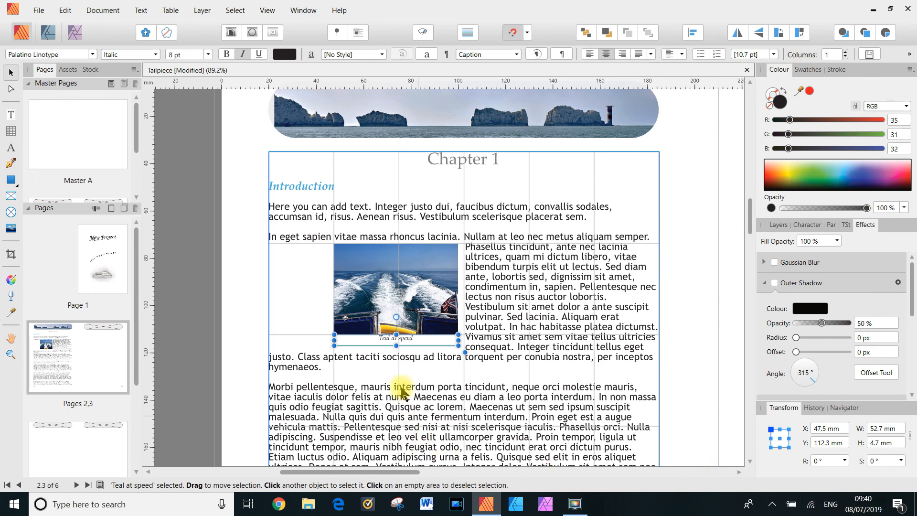
{"action": "mouse_move", "coordinate": [355, 336]}
{"action": "left_mouse_down"}
{"action": "mouse_move", "coordinate": [353, 256]}
{"action": "mouse_move", "coordinate": [354, 340]}
{"action": "left_mouse_up"}
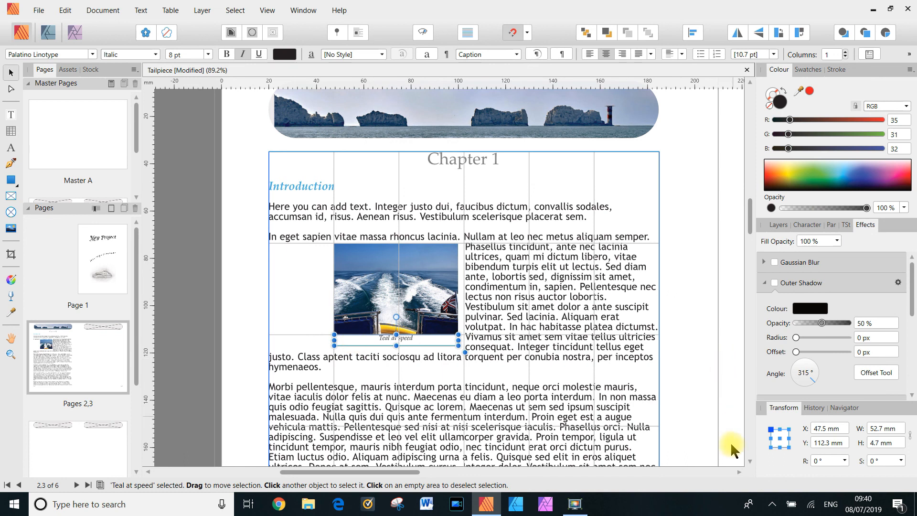